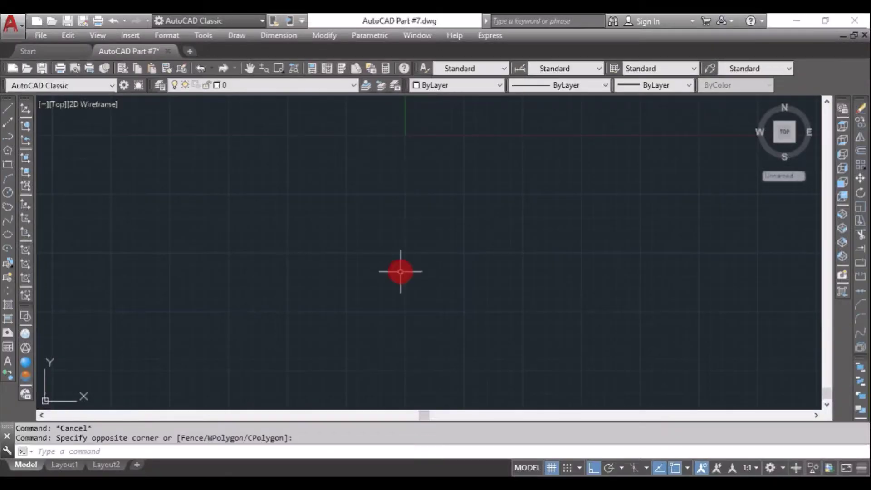
Begin the CIRCLE command using the C alias in the empty drawing.
text(c)
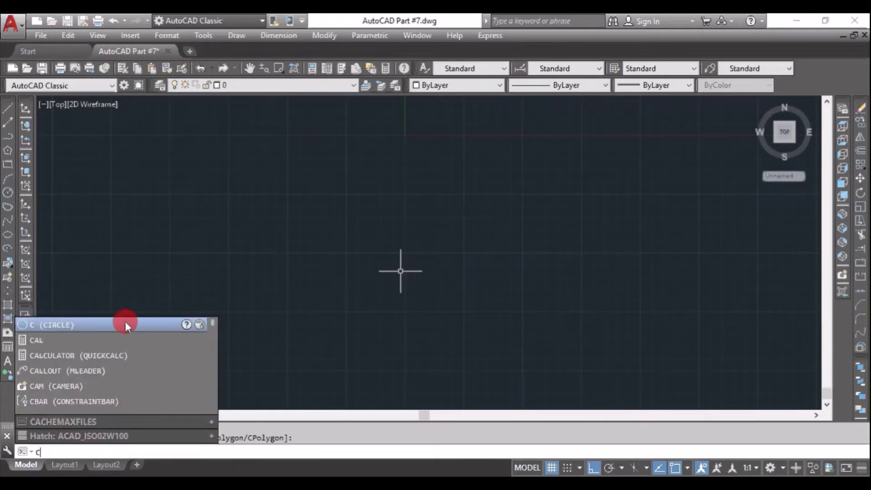
Draw a Ø110 circle as the flange's outer outline.
key(Return)
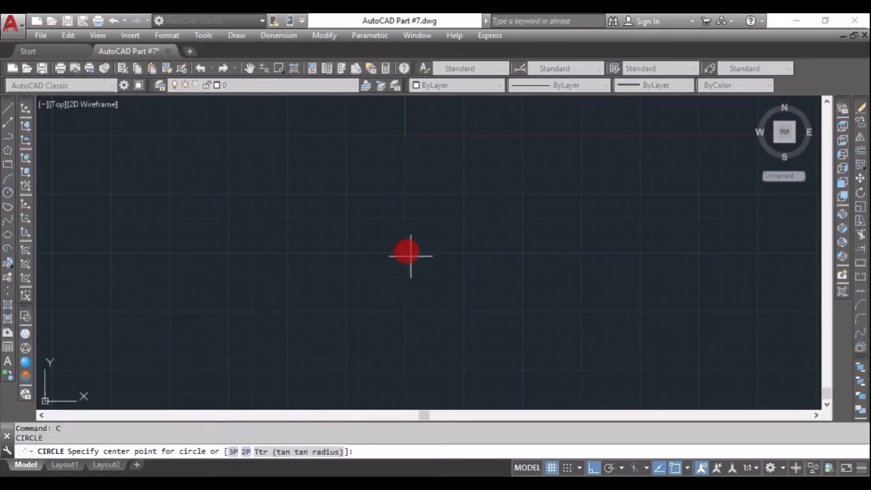
click(402, 231)
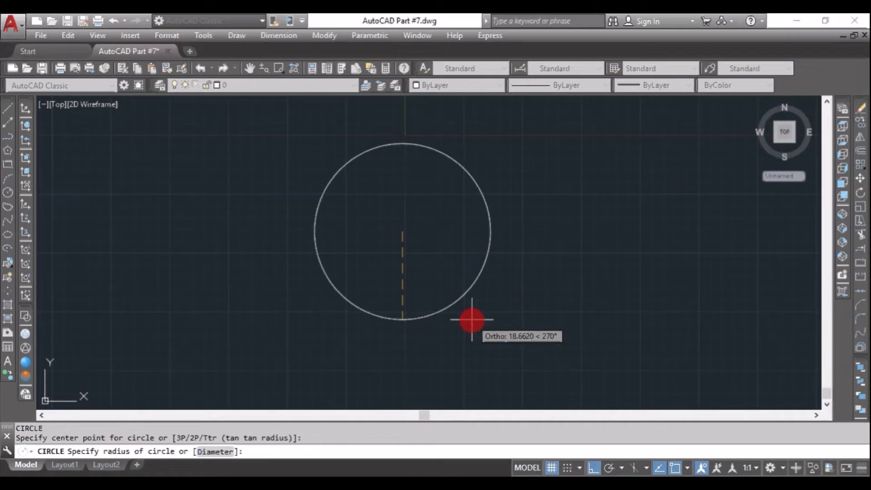
click(216, 455)
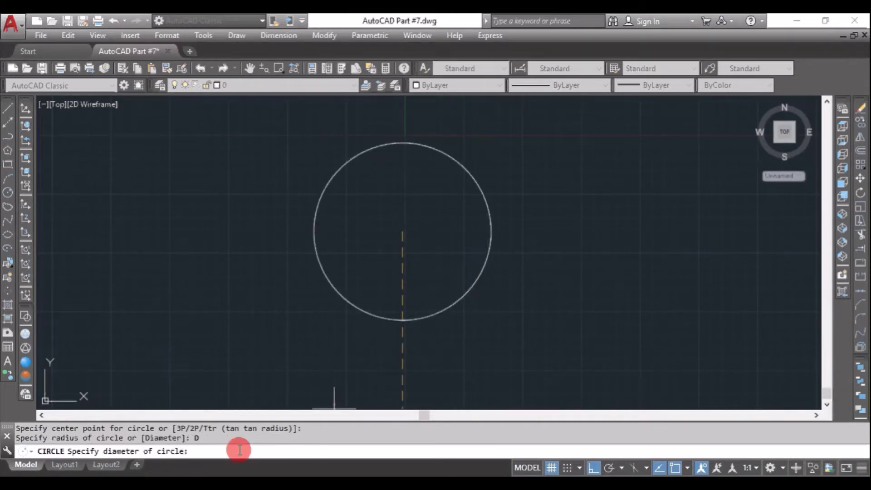
text(11)
text(0)
key(Return)
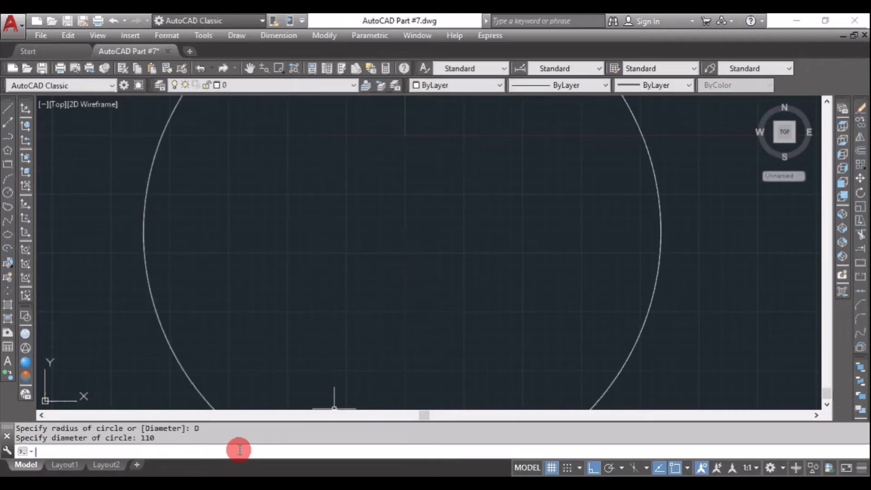
Adjust the zoom and compare the circle against the reference PDF.
scroll(381, 292, down, 3)
scroll(384, 299, down, 4)
scroll(384, 298, up, 2)
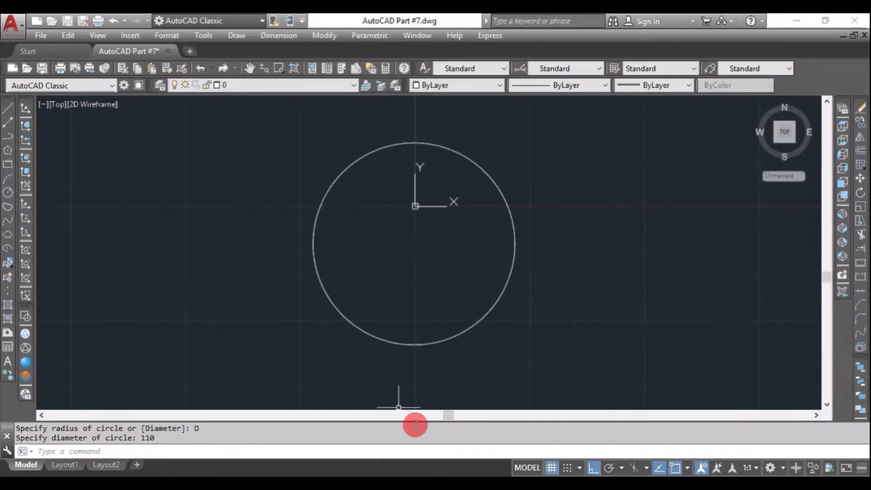
click(457, 482)
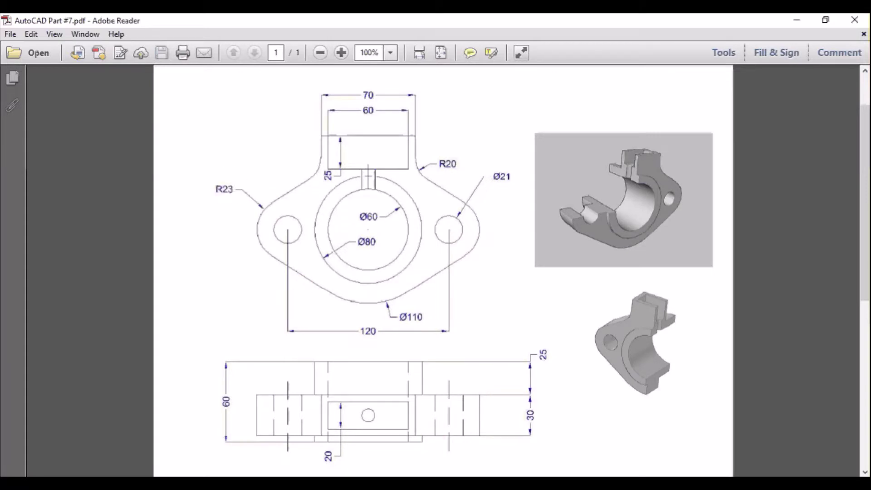
click(421, 434)
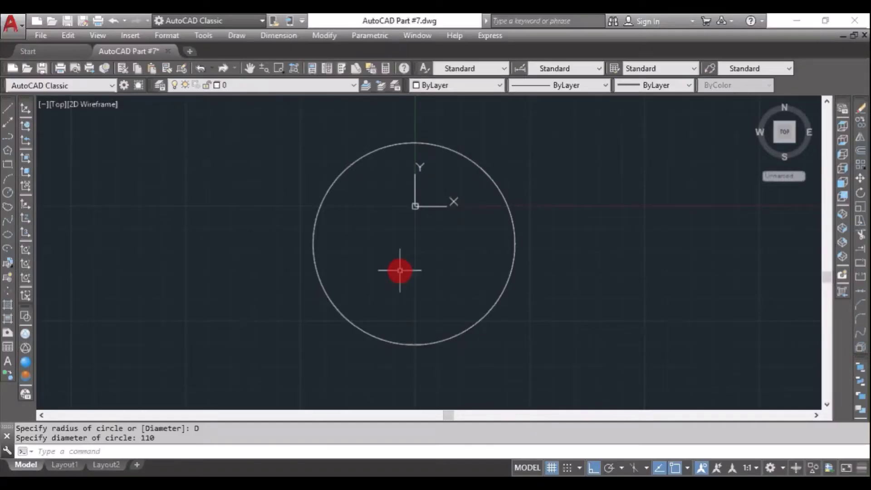
Draw a radius-23 circle concentric with the Ø110 circle, checking the reference PDF.
text(c)
key(Return)
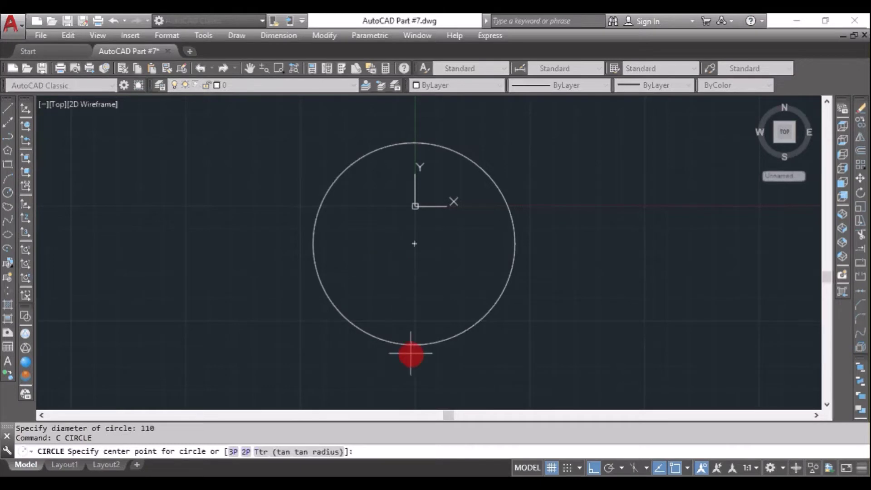
click(414, 244)
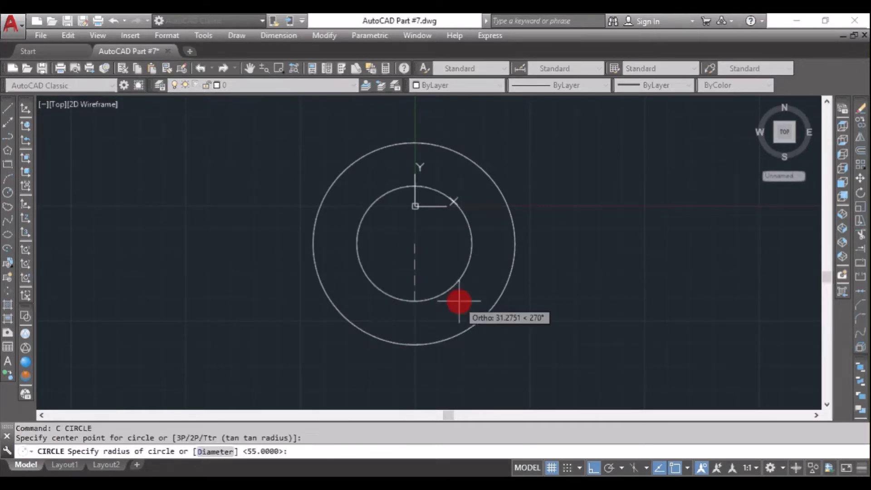
text(23)
key(Return)
click(457, 477)
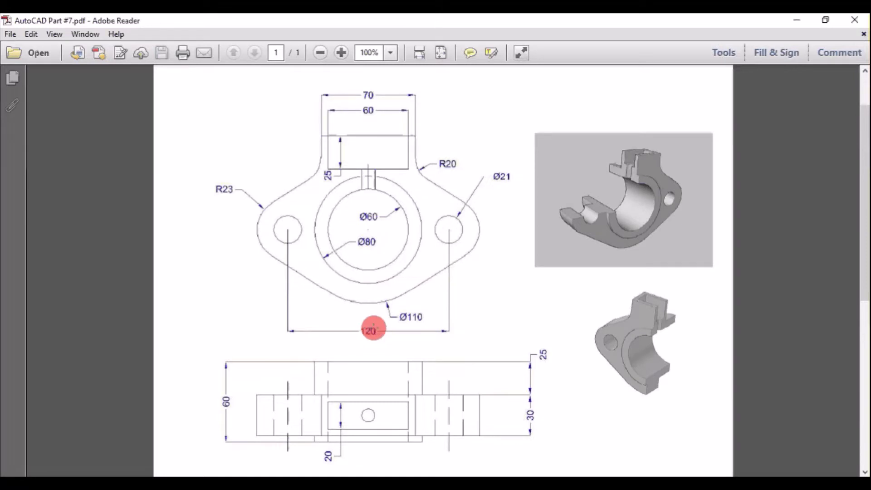
click(422, 475)
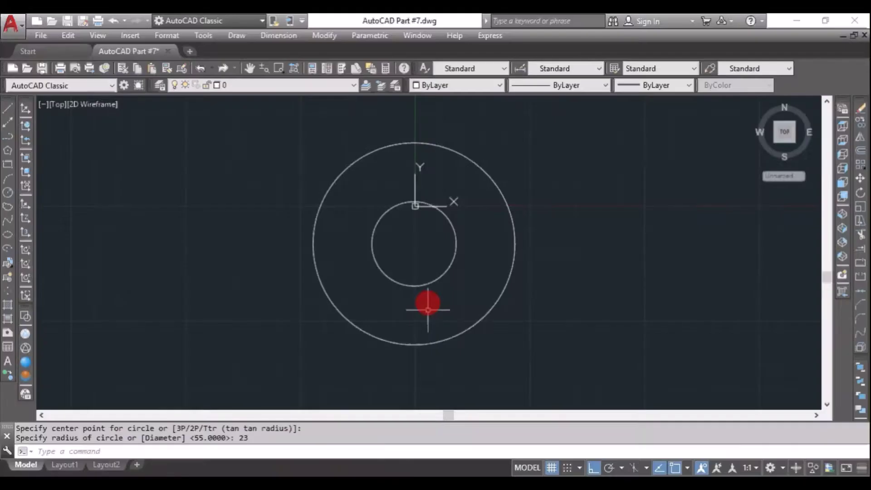
Move the R23 circle 60 units to the right of centre.
text(M)
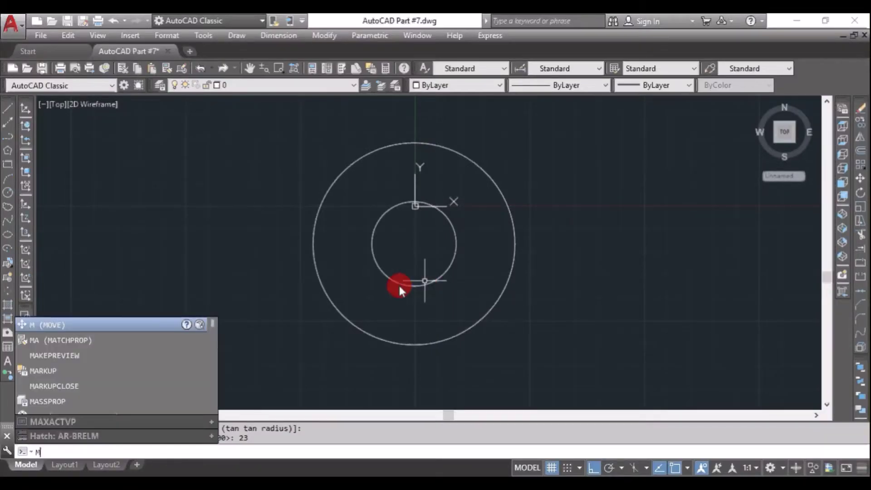
click(150, 323)
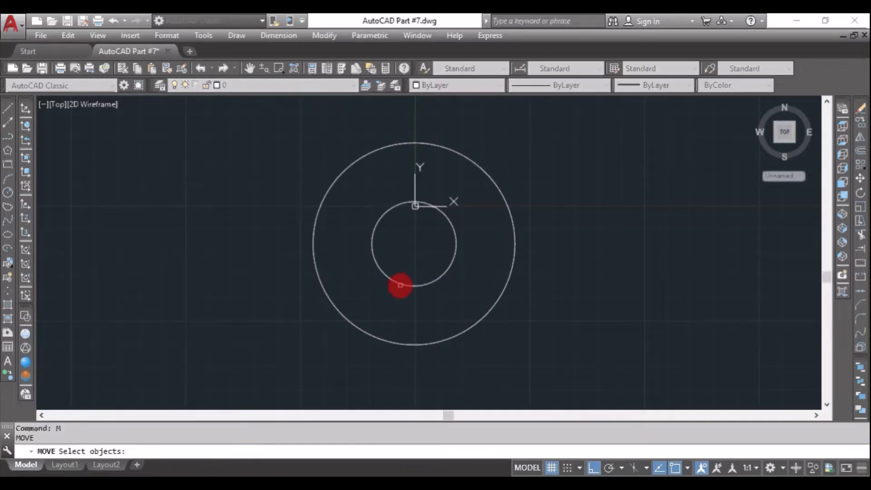
click(400, 283)
right_click(416, 301)
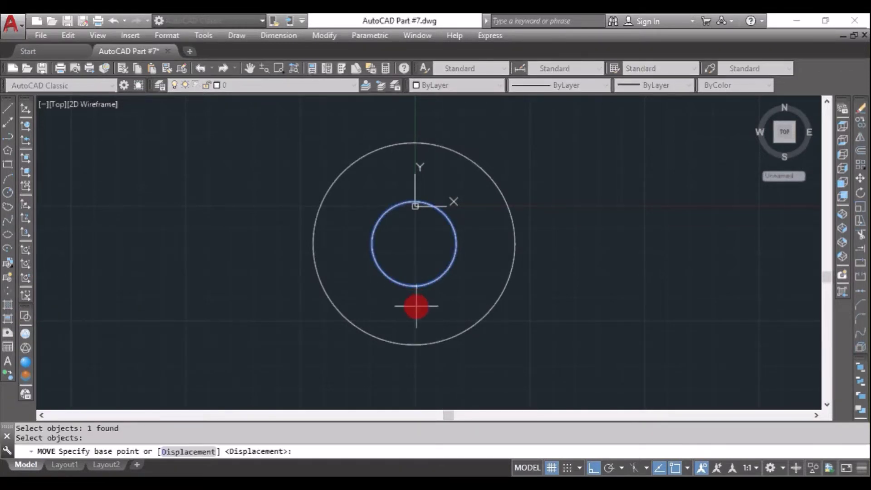
click(416, 307)
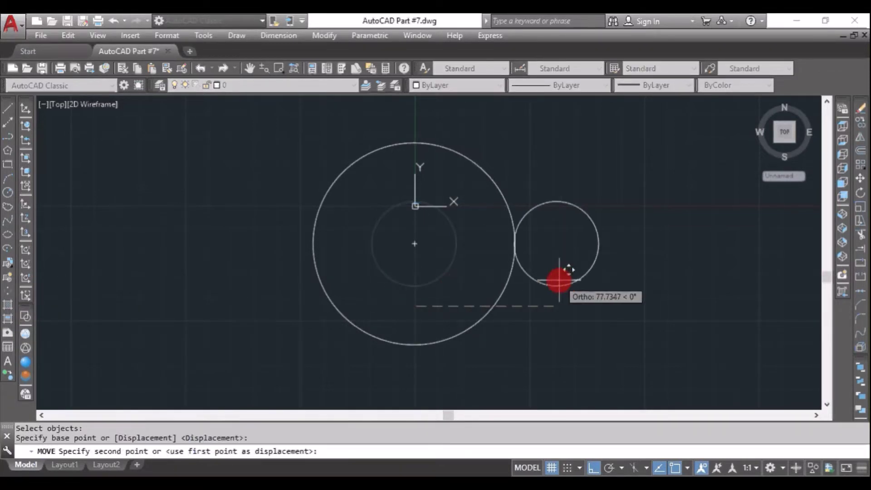
text(6)
text(0)
key(Return)
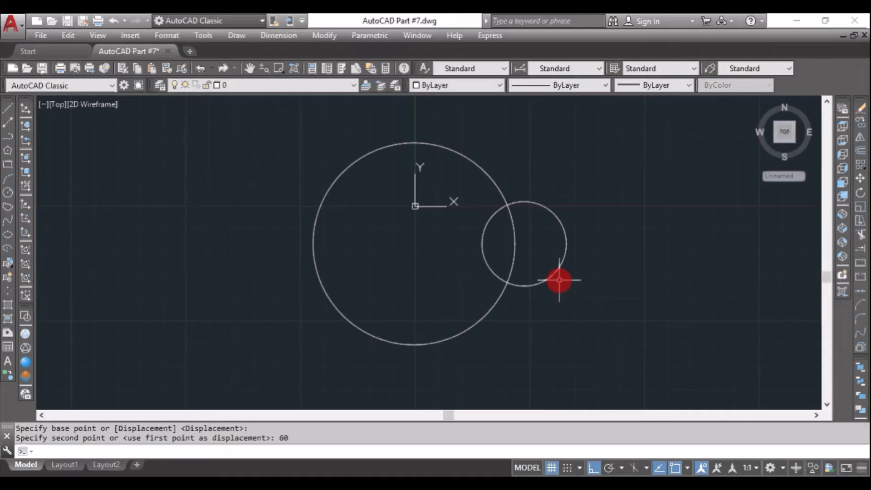
Mirror the R23 circle about the vertical centre line, keeping the original.
text(MI)
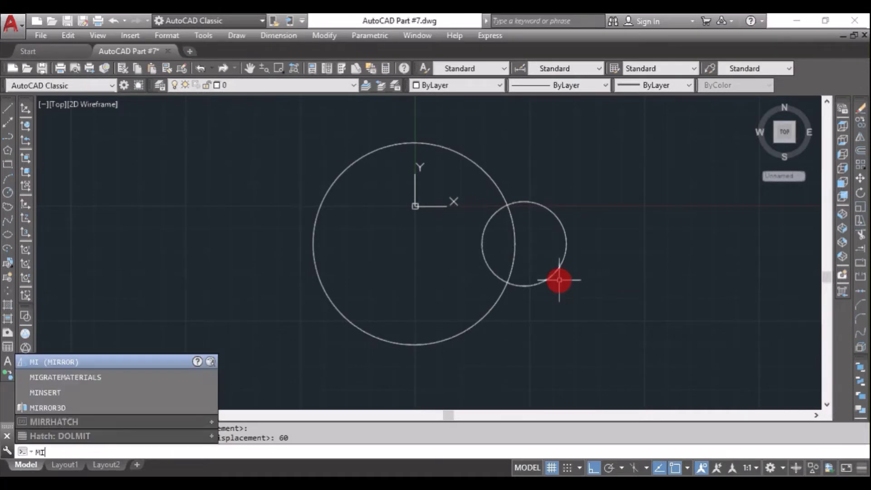
click(107, 361)
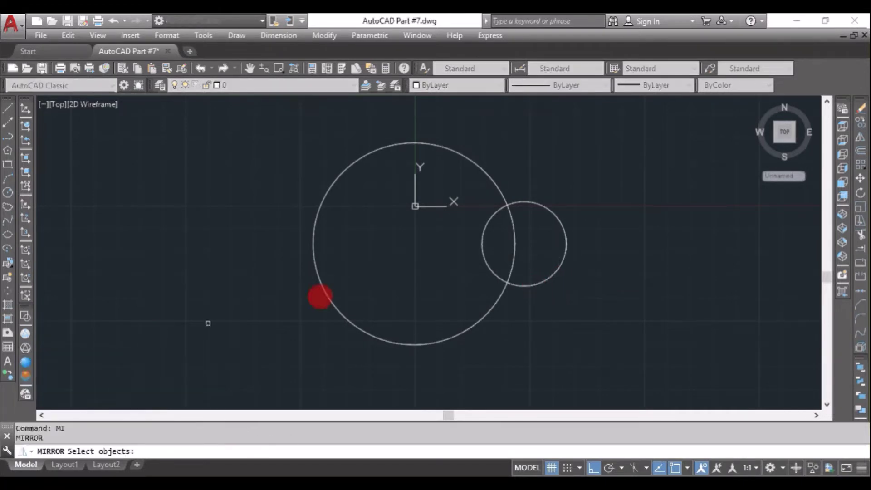
click(520, 204)
key(Return)
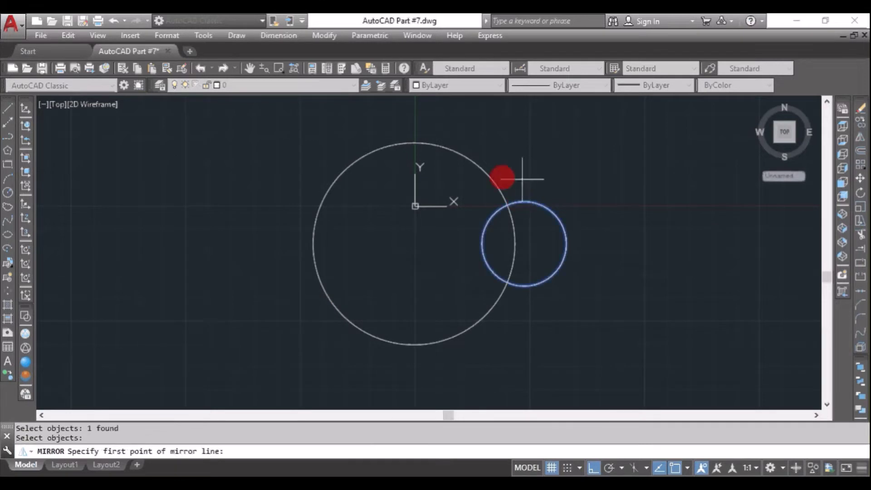
click(415, 244)
click(422, 122)
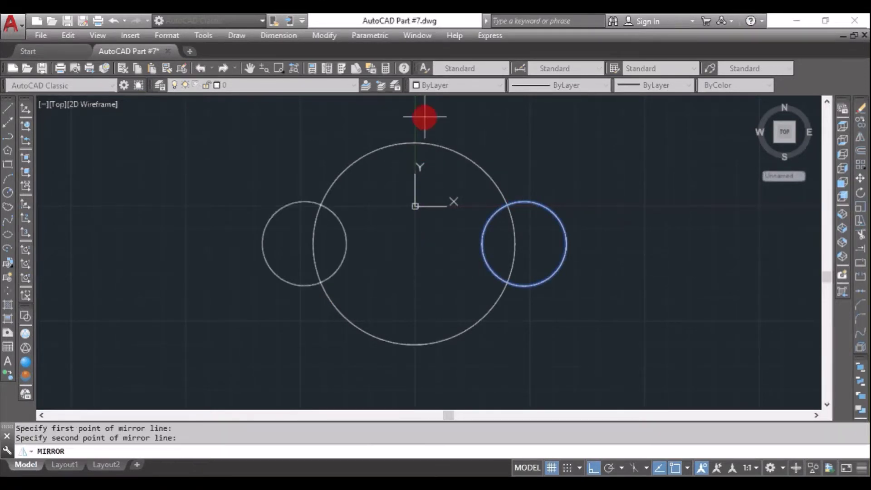
right_click(427, 119)
click(440, 126)
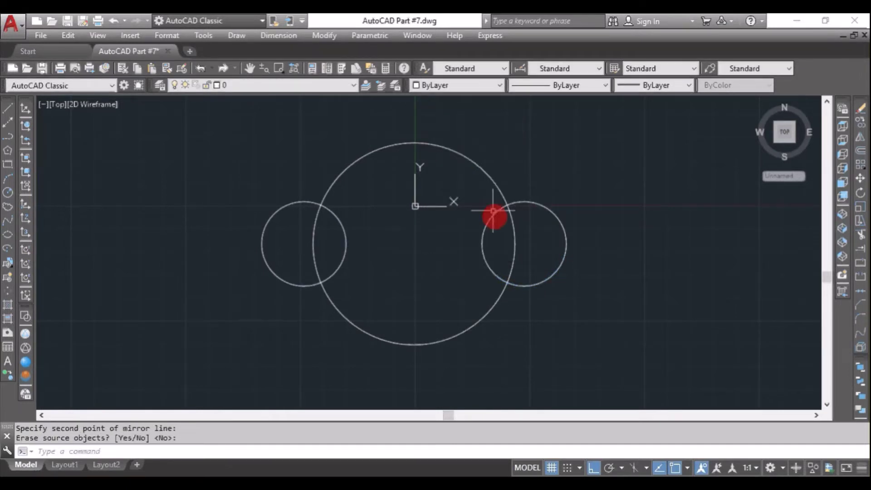
Draw an upper line tangent to the Ø110 circle and the left R23 circle.
click(9, 113)
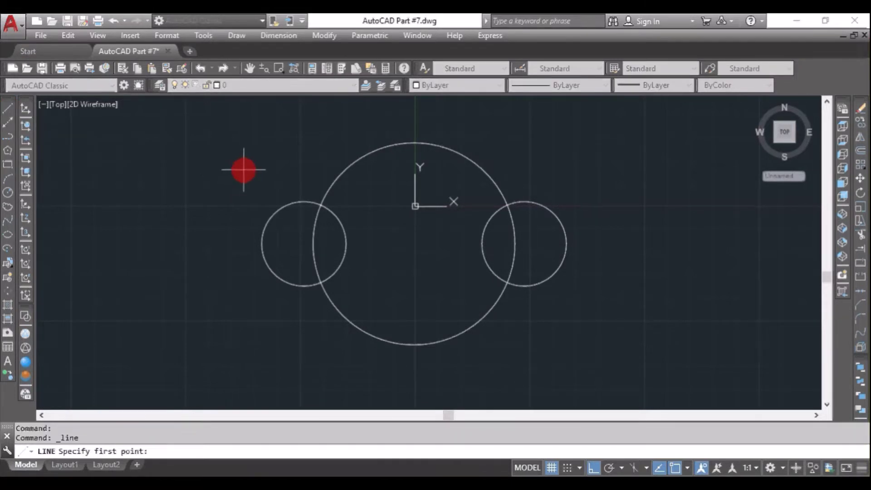
shift+right_click(243, 169)
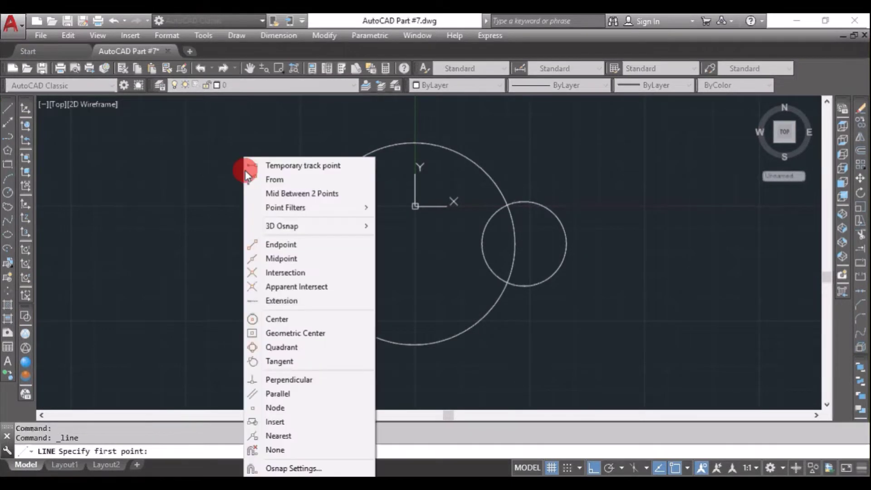
click(301, 359)
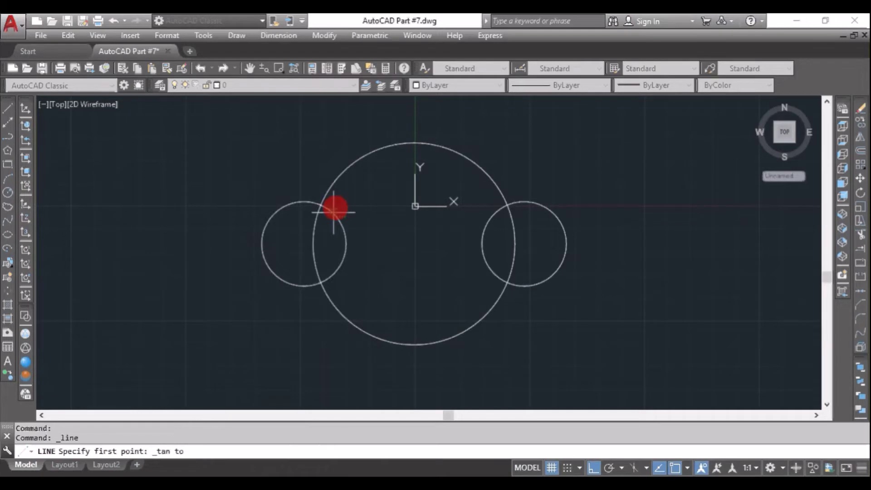
click(347, 166)
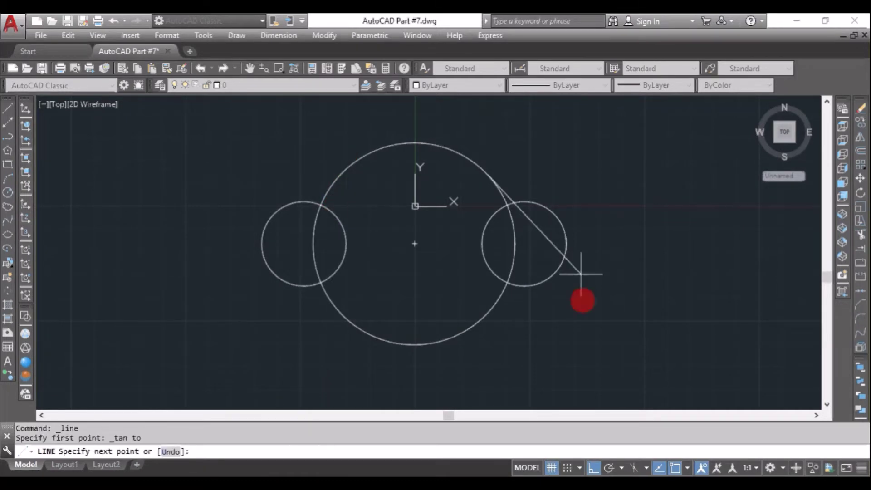
shift+right_click(272, 157)
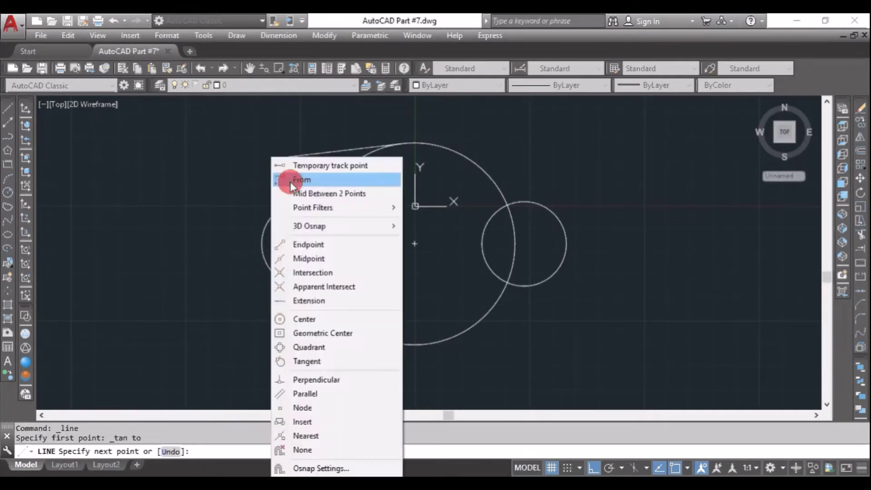
click(311, 362)
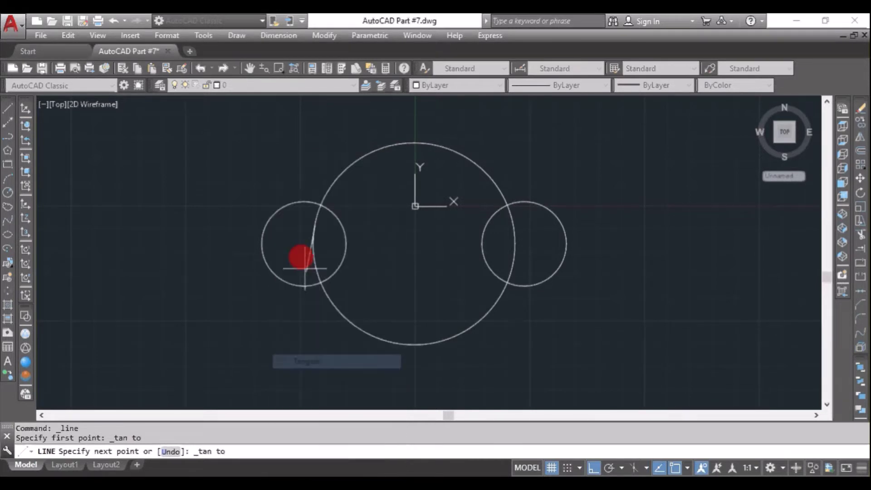
click(295, 205)
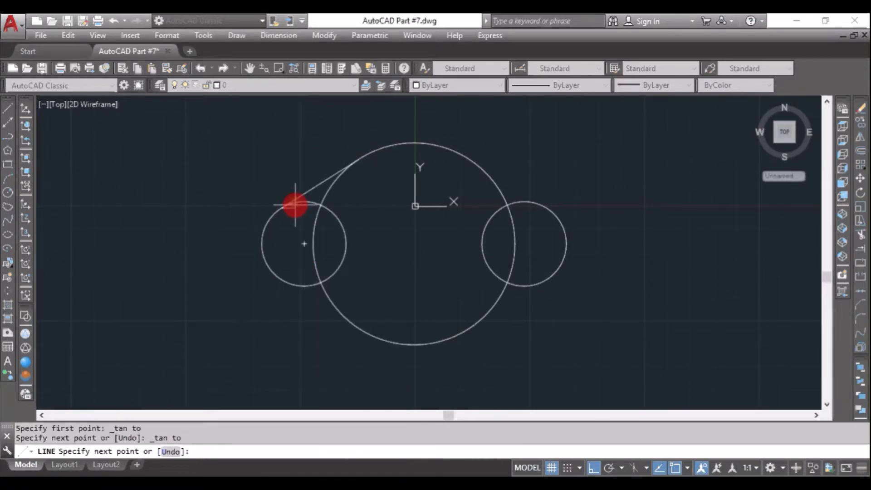
right_click(283, 162)
click(298, 169)
Mirror the upper-left tangent about the vertical axis, keeping the original.
click(284, 148)
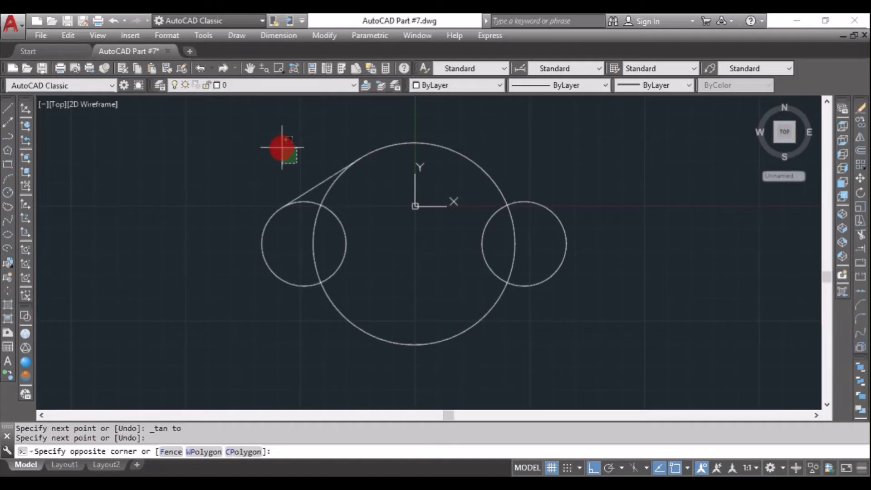
click(285, 139)
right_click(285, 140)
mouse_move(333, 162)
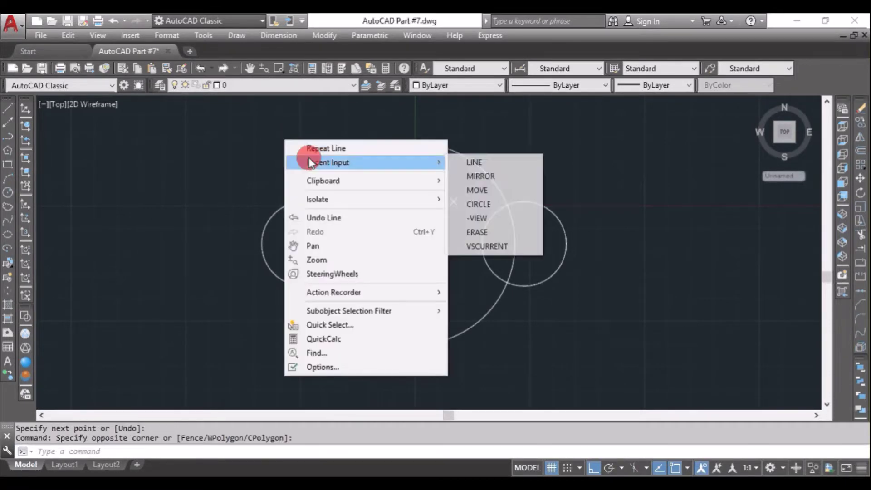
click(504, 178)
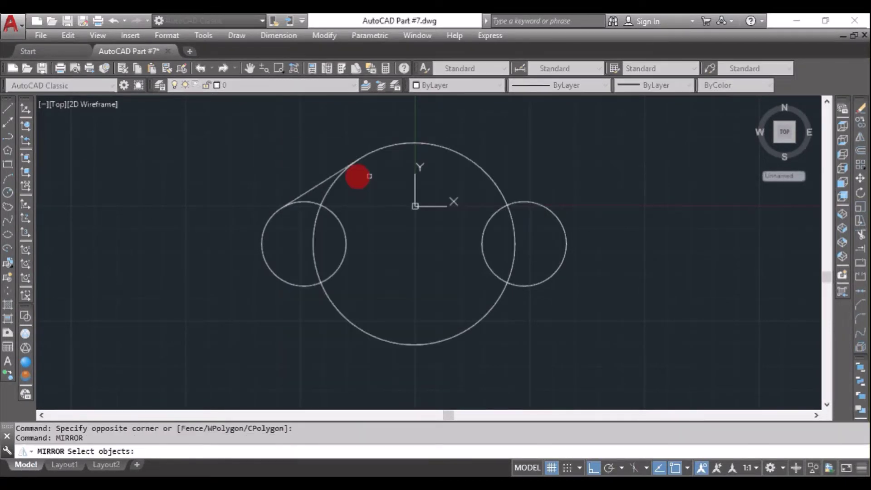
click(327, 181)
key(Return)
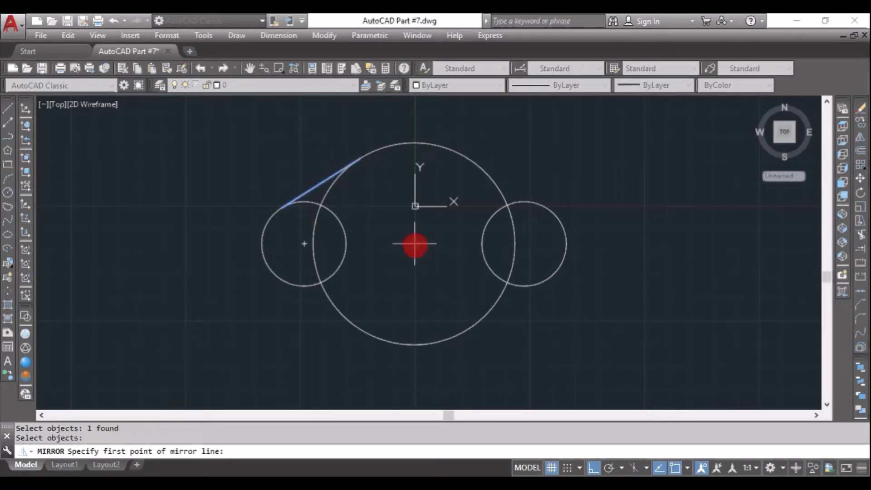
click(415, 245)
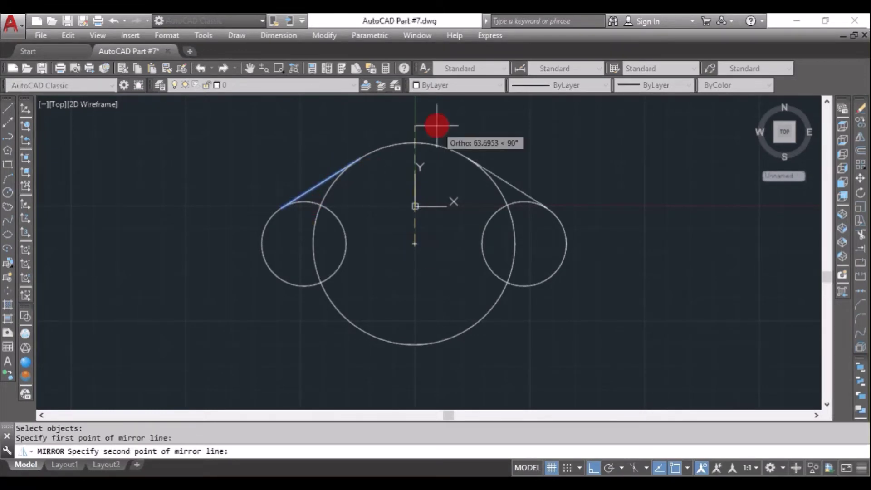
click(438, 121)
right_click(438, 121)
click(445, 132)
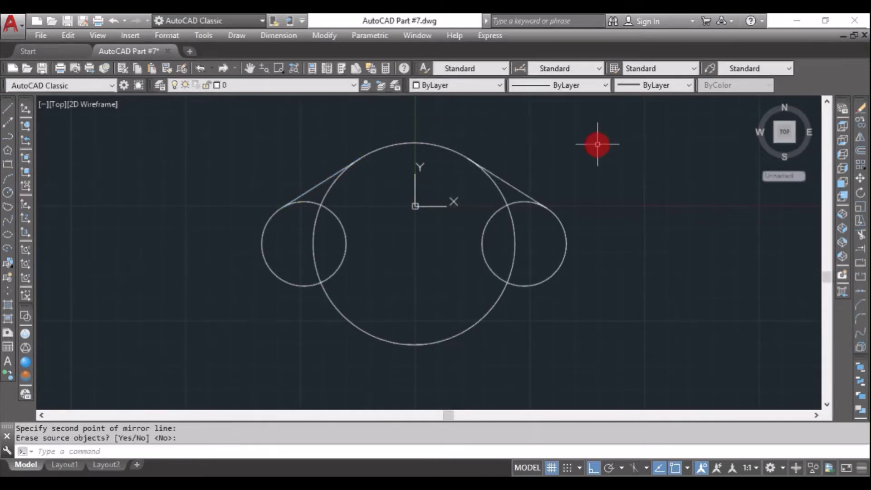
Mirror both upper tangents about the horizontal axis to create the lower pair.
right_click(598, 144)
click(614, 155)
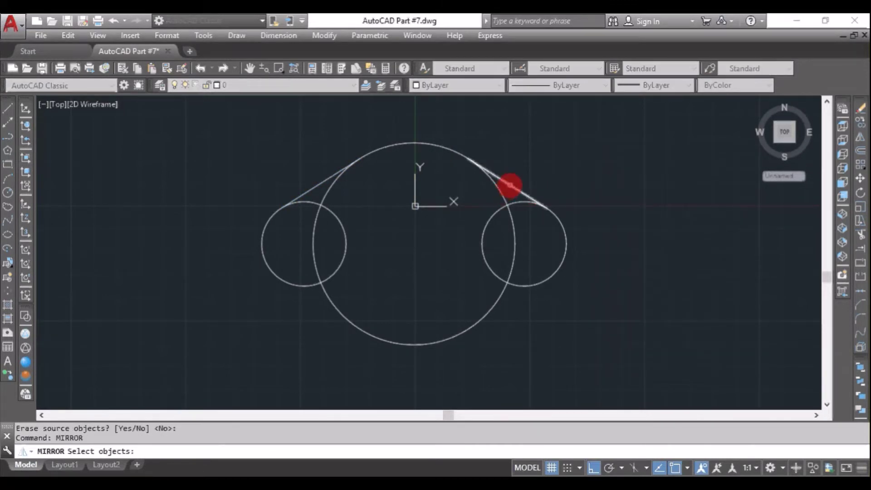
click(510, 186)
click(326, 179)
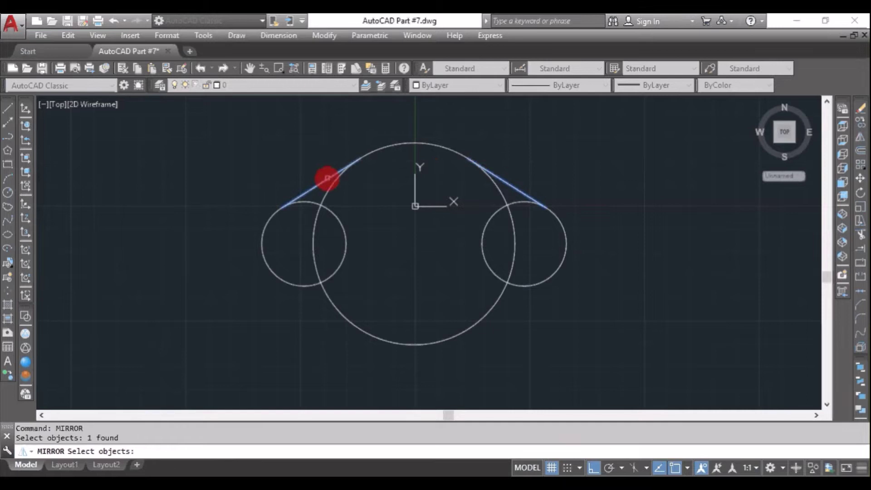
right_click(268, 160)
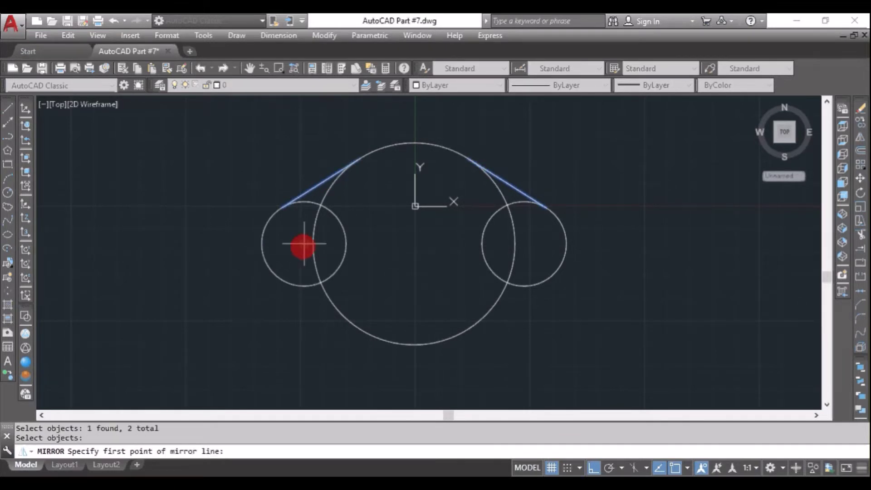
click(303, 245)
click(618, 225)
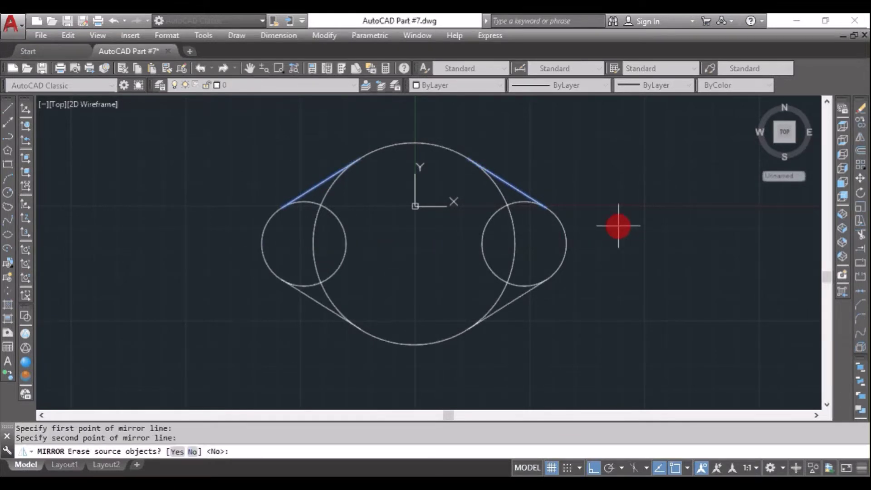
right_click(630, 234)
Start TRIM with all circles and tangent lines selected as cutting edges.
text(T)
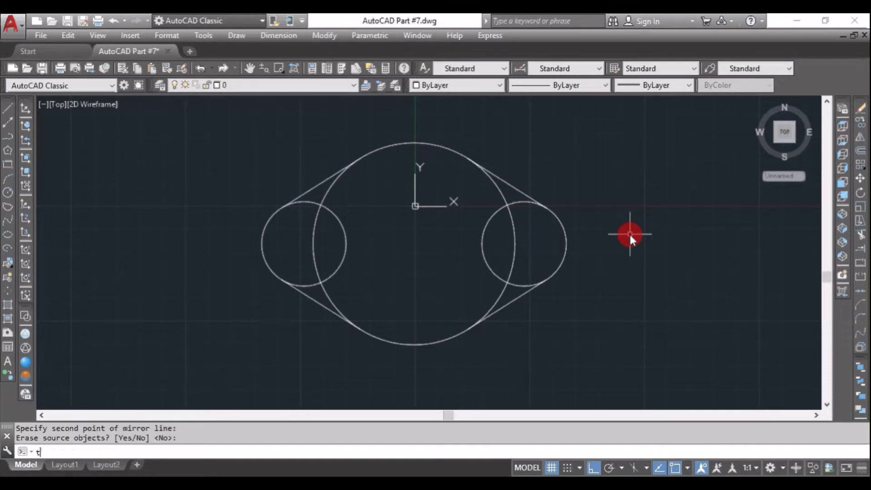
text(R)
key(Return)
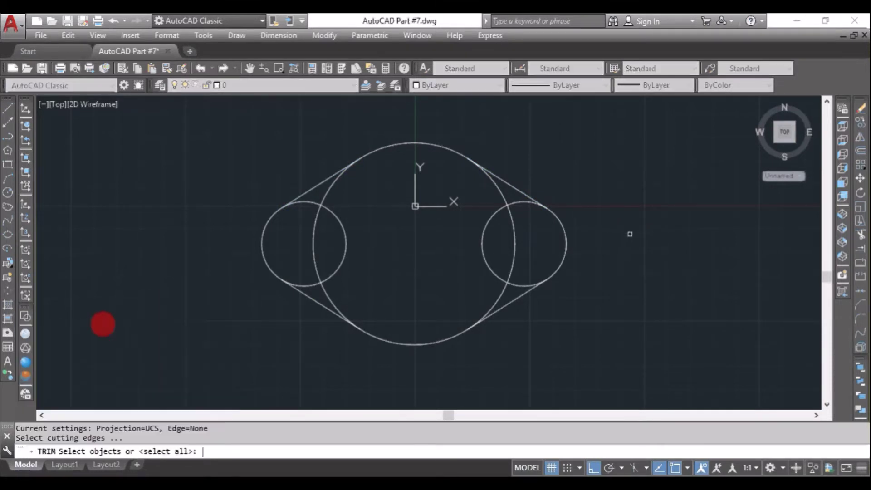
click(295, 186)
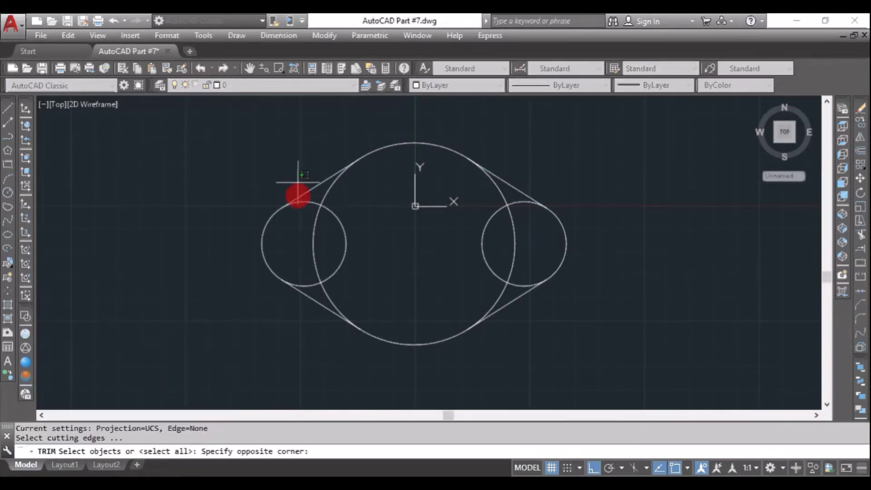
click(255, 323)
click(591, 186)
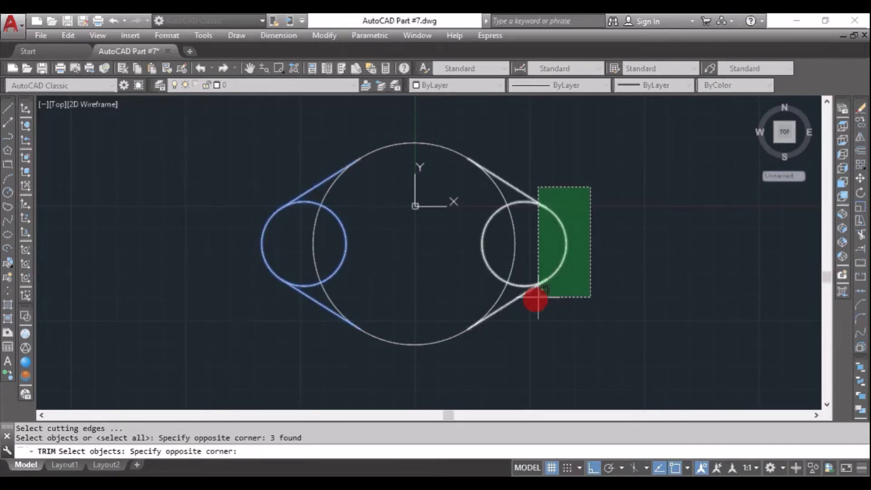
click(531, 306)
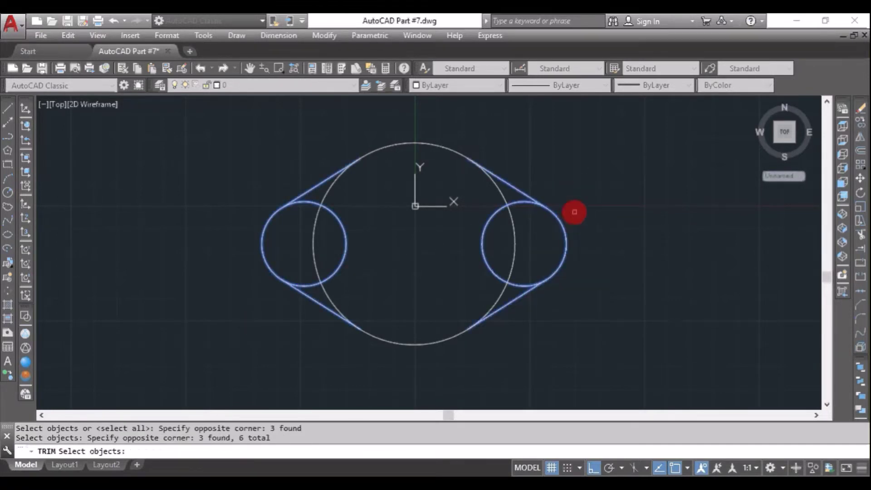
key(Return)
Trim away the inner arcs to leave one rounded outline, then check the reference PDF.
click(526, 220)
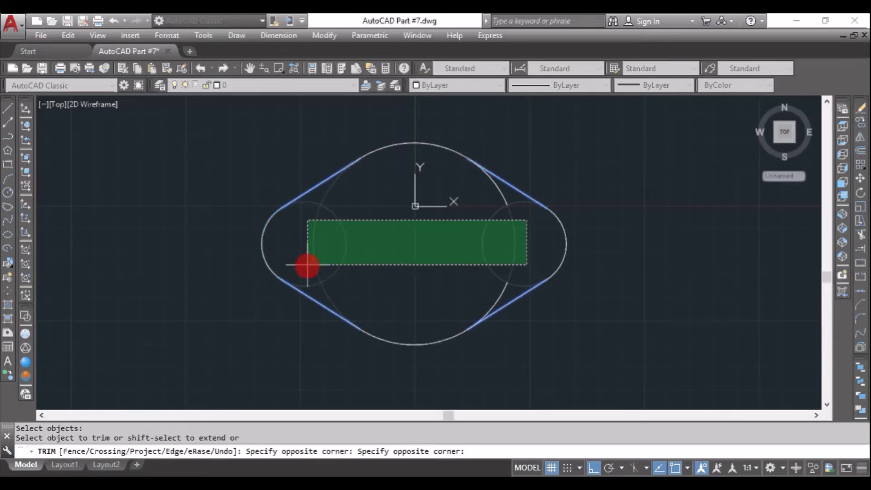
click(306, 265)
click(506, 198)
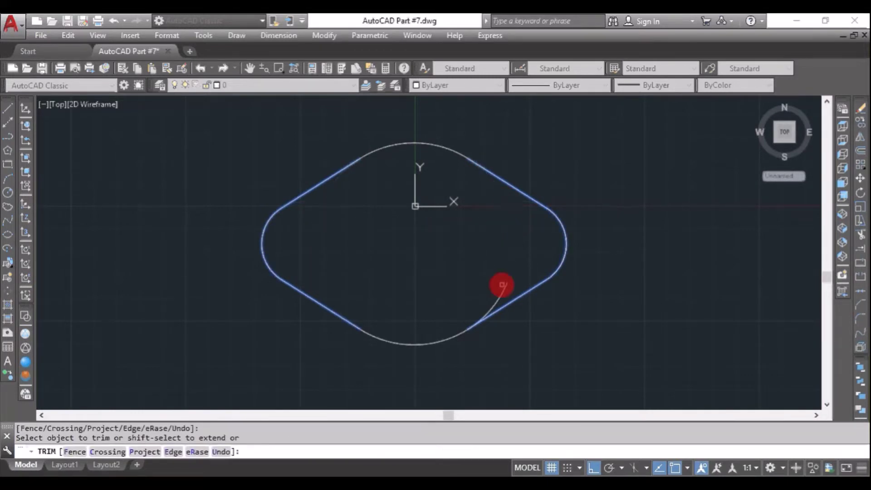
click(502, 286)
right_click(483, 243)
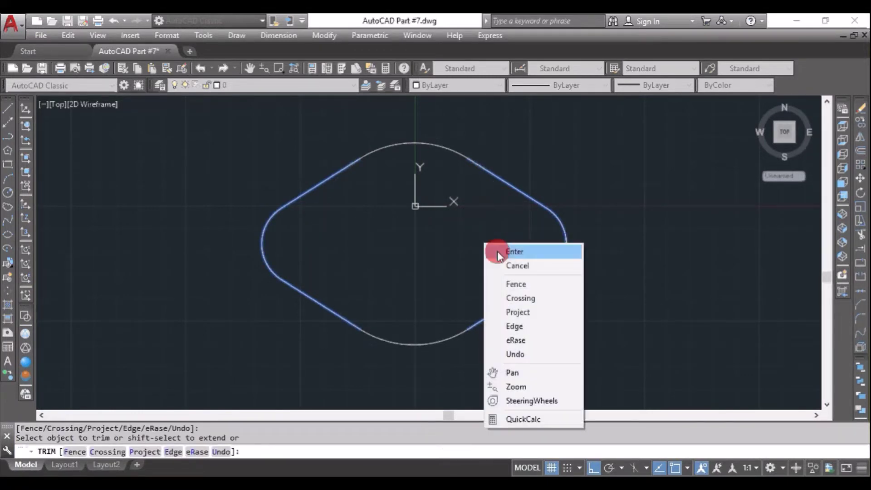
click(499, 250)
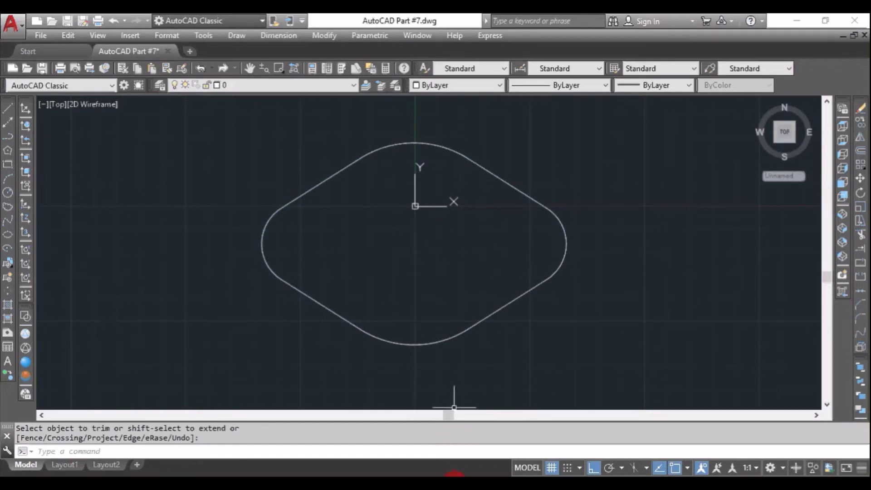
click(450, 468)
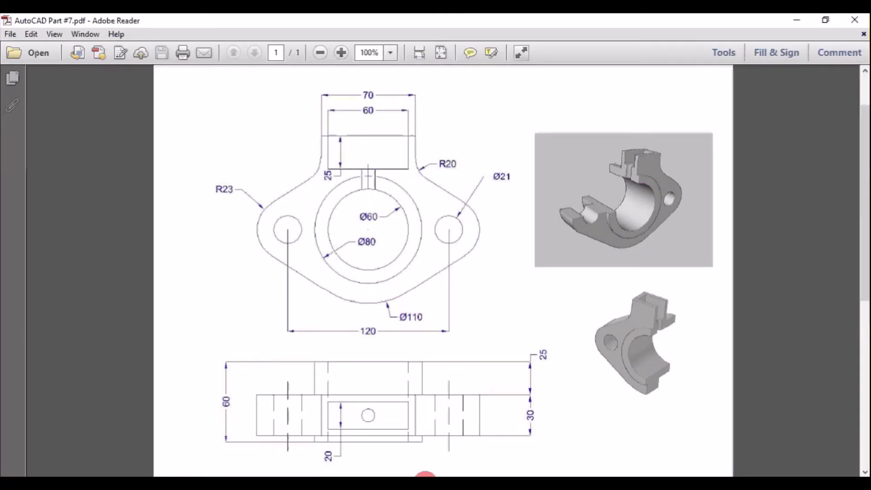
click(424, 472)
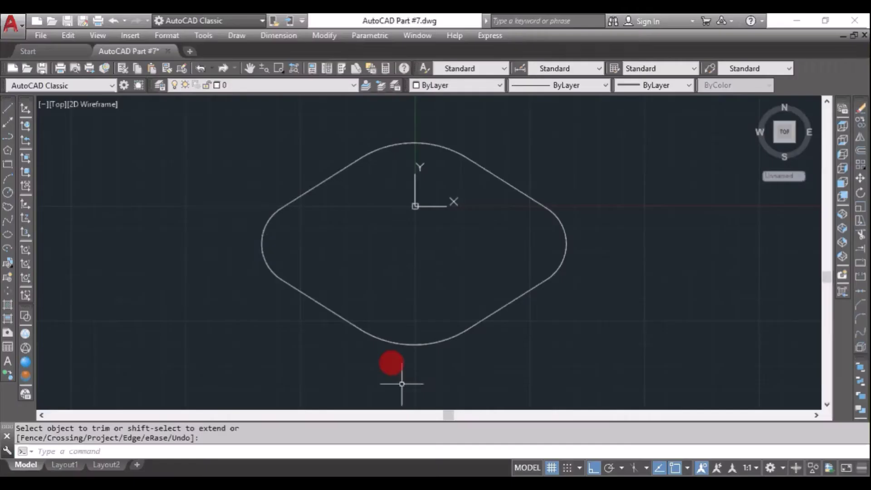
Draw a Ø80 circle at the flange centre.
click(11, 191)
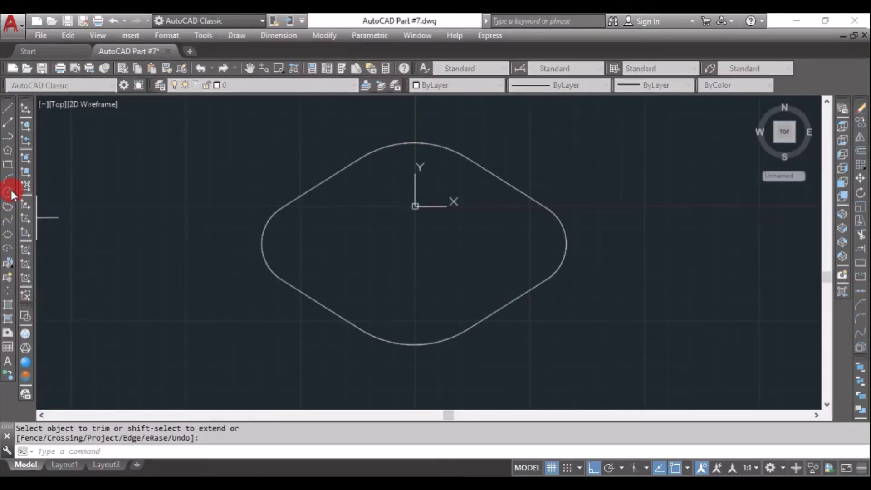
click(414, 244)
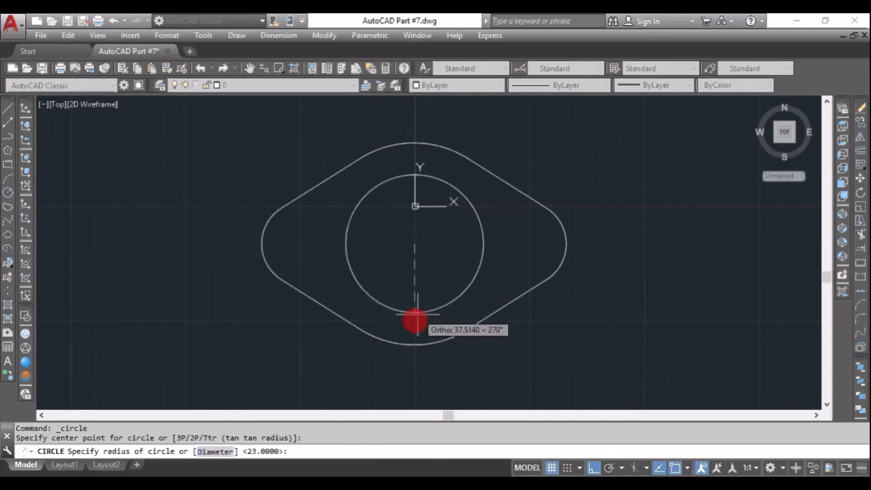
click(216, 452)
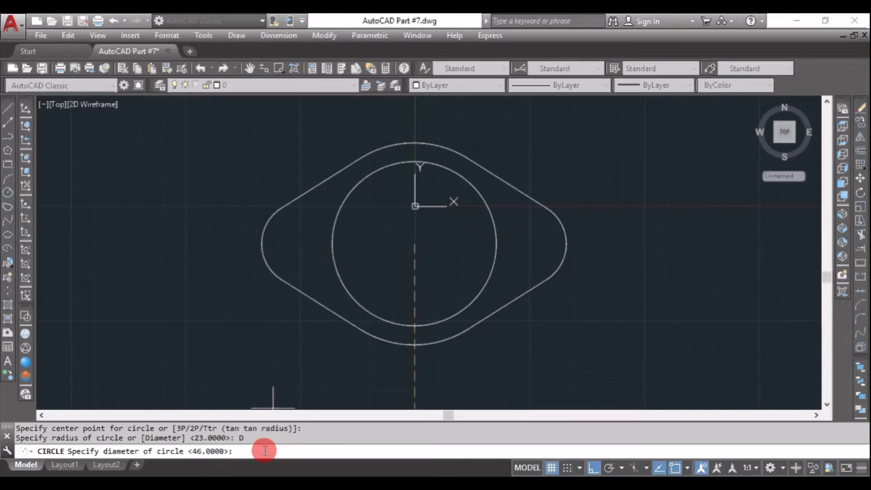
text(8)
text(0)
key(Return)
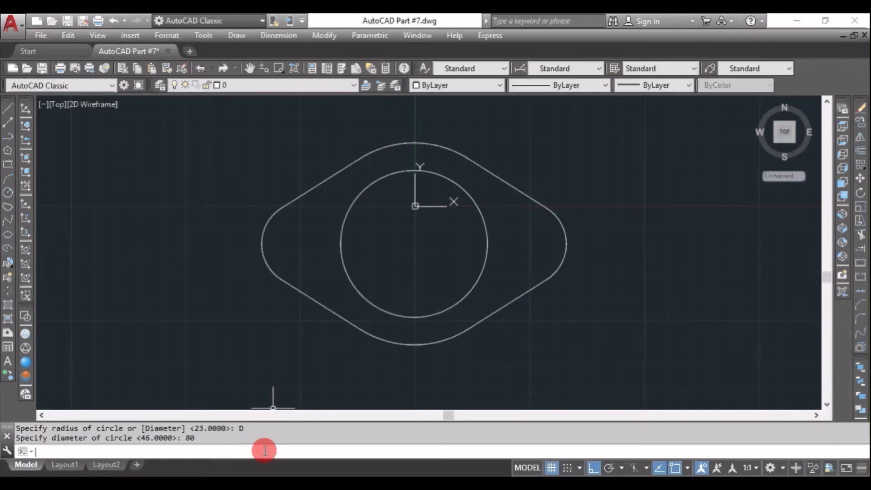
Add a concentric Ø60 circle and compare with the reference PDF.
right_click(164, 197)
click(195, 205)
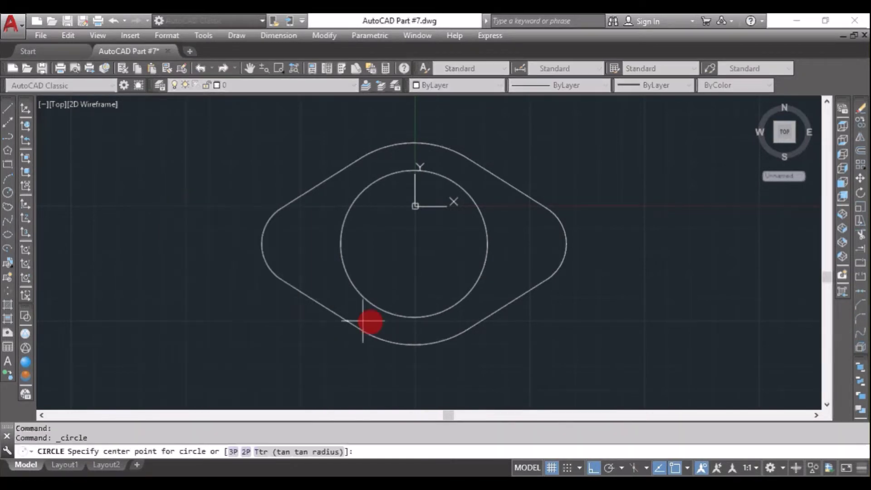
click(416, 244)
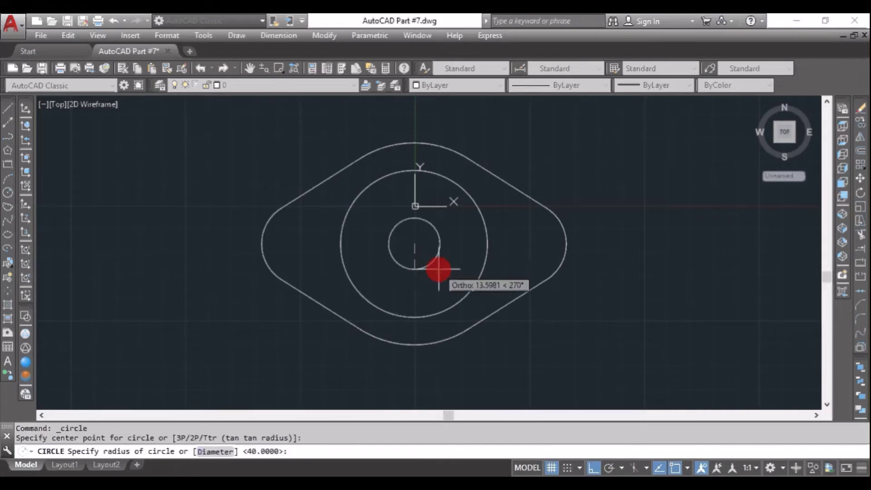
click(216, 452)
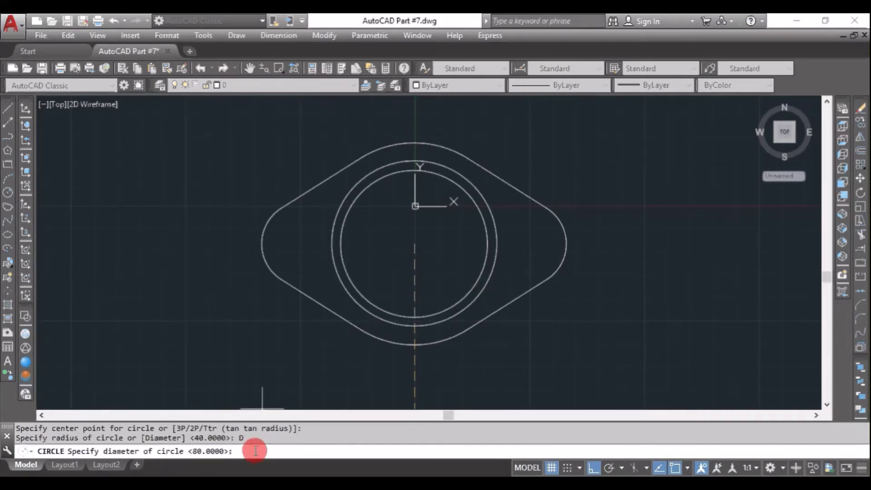
text(6)
text(0)
key(Return)
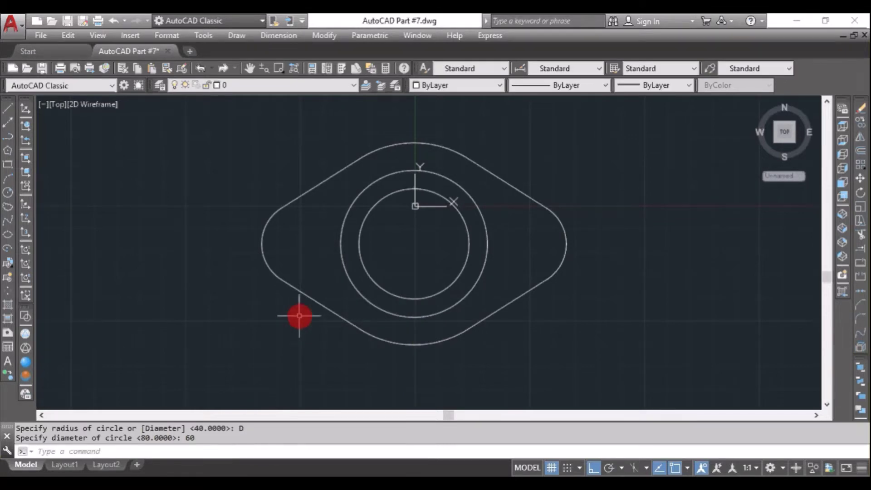
click(431, 455)
click(443, 475)
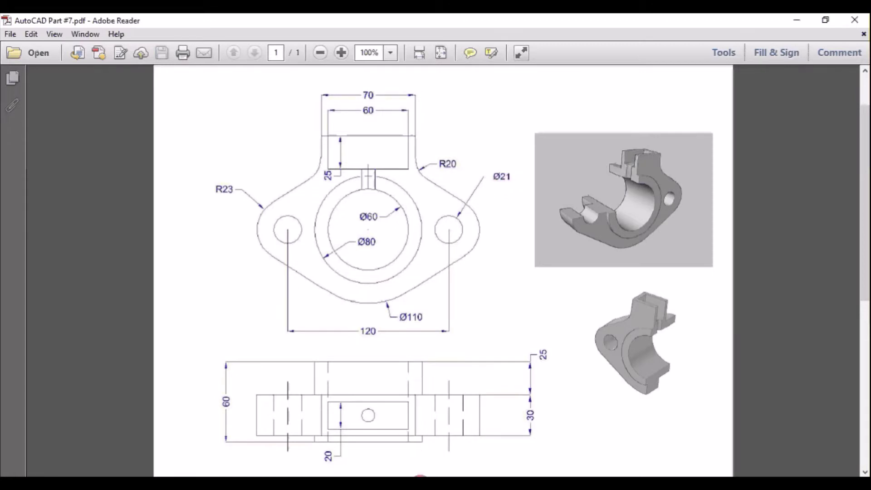
click(420, 477)
right_click(422, 216)
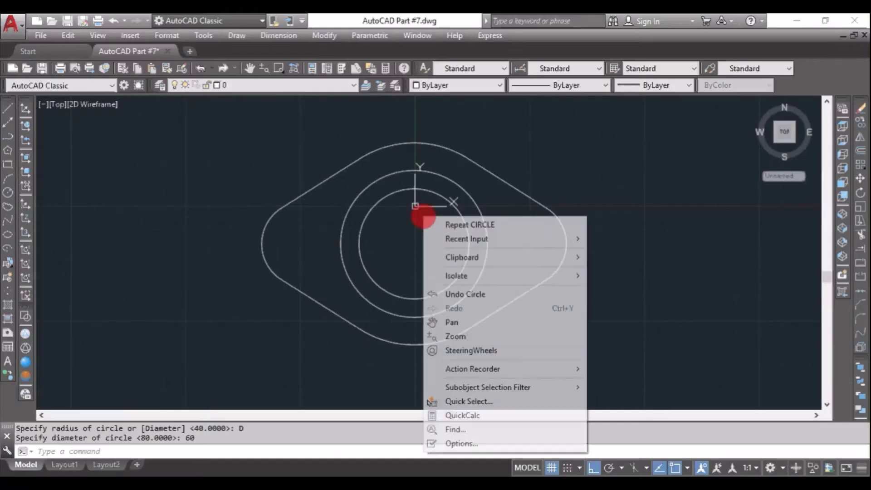
Draw a Ø21 bolt hole centred in the right lobe.
click(457, 222)
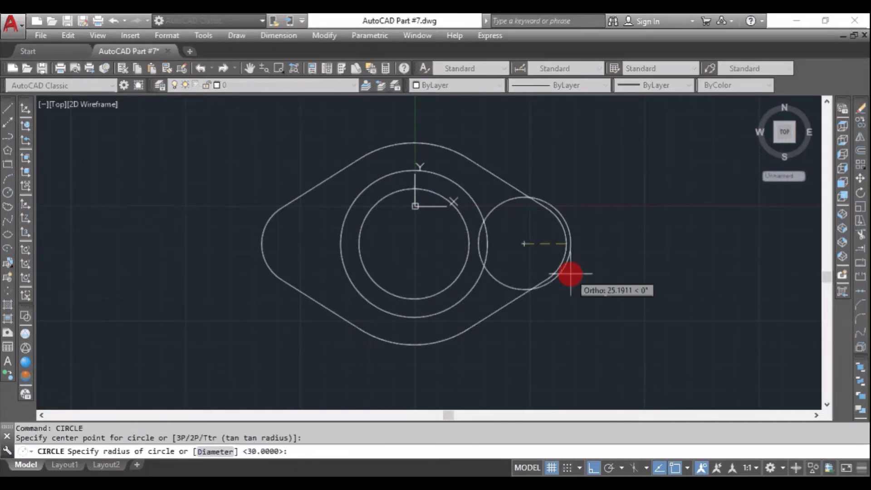
click(215, 451)
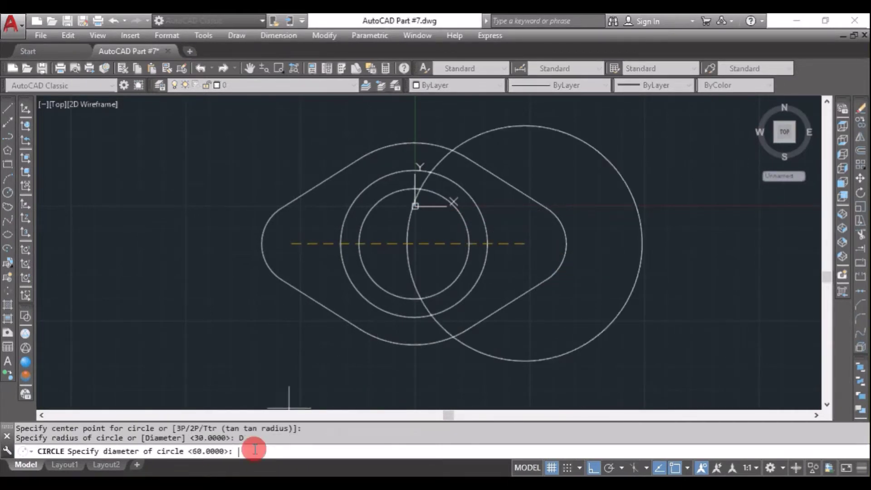
text(21)
key(Return)
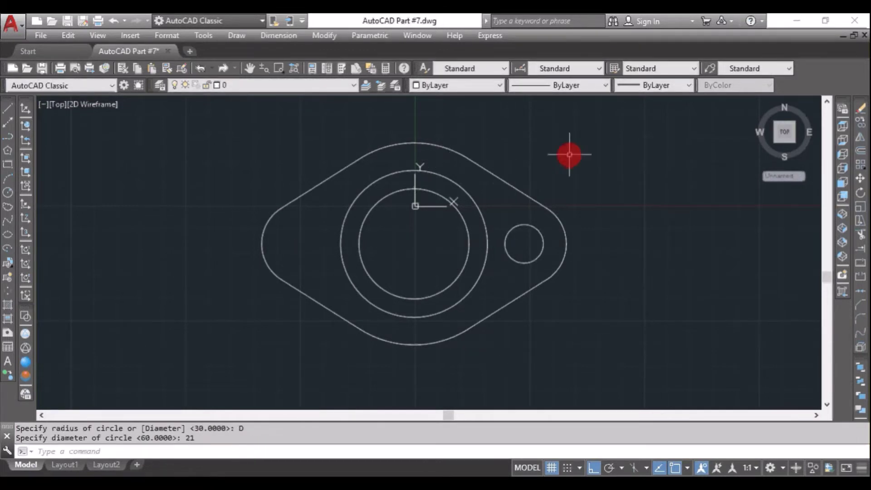
Mirror the bolt hole into the left lobe about the vertical centre line, then view the PDF.
right_click(571, 159)
mouse_move(613, 178)
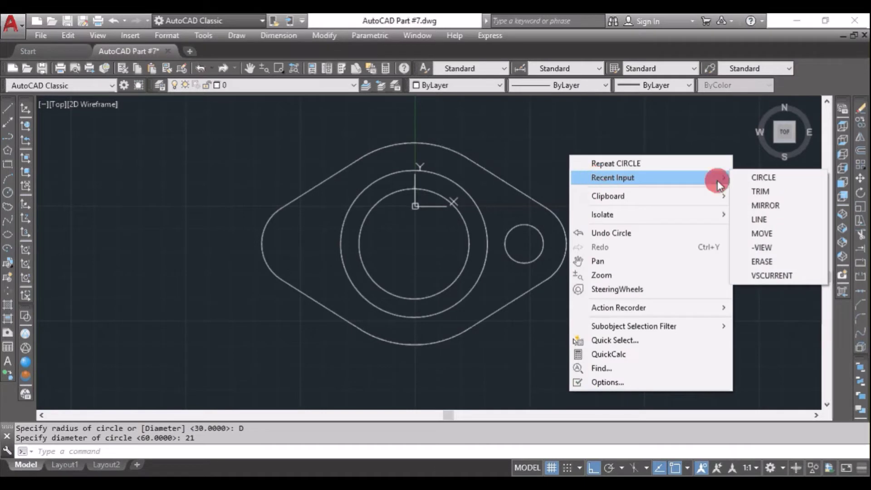
click(766, 207)
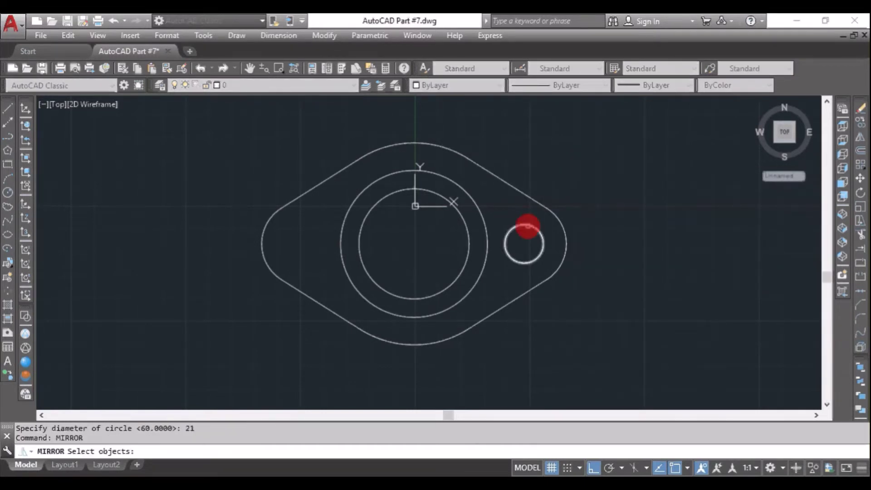
click(528, 225)
key(Return)
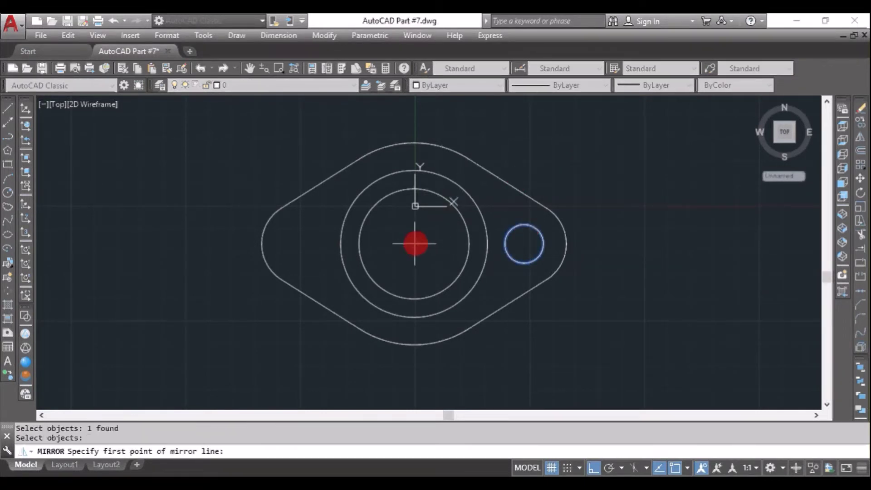
click(414, 245)
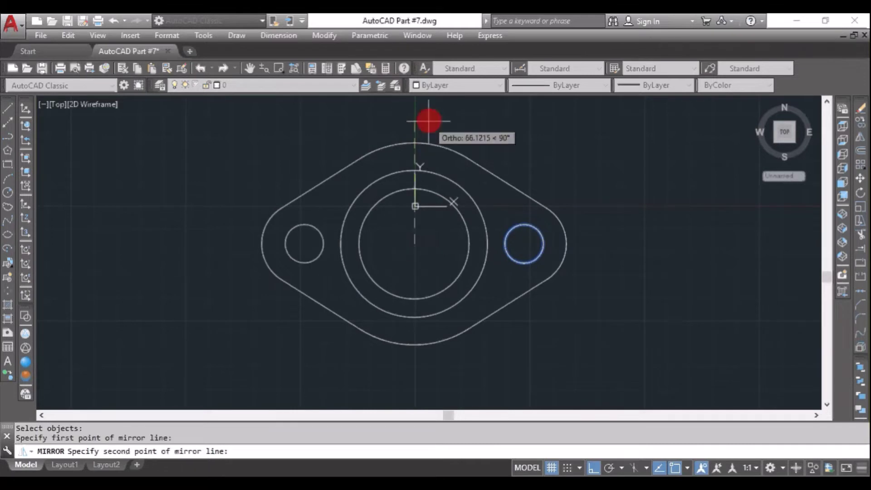
click(428, 114)
right_click(432, 116)
click(462, 124)
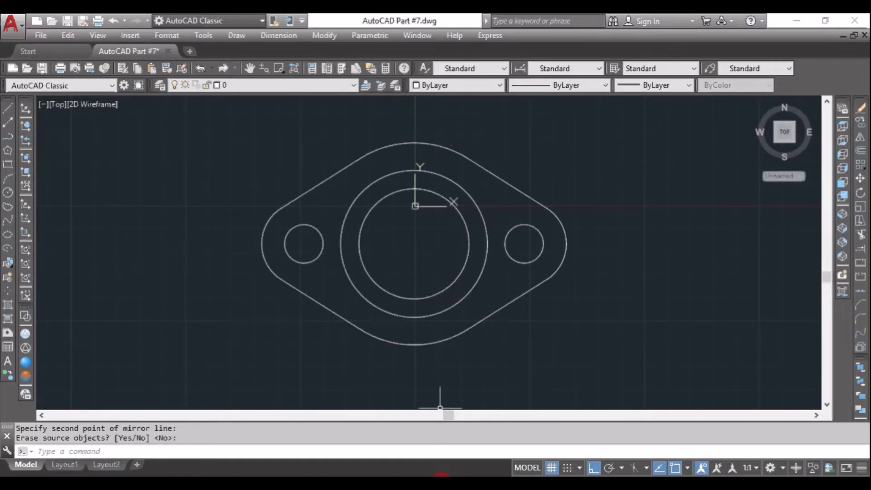
click(443, 475)
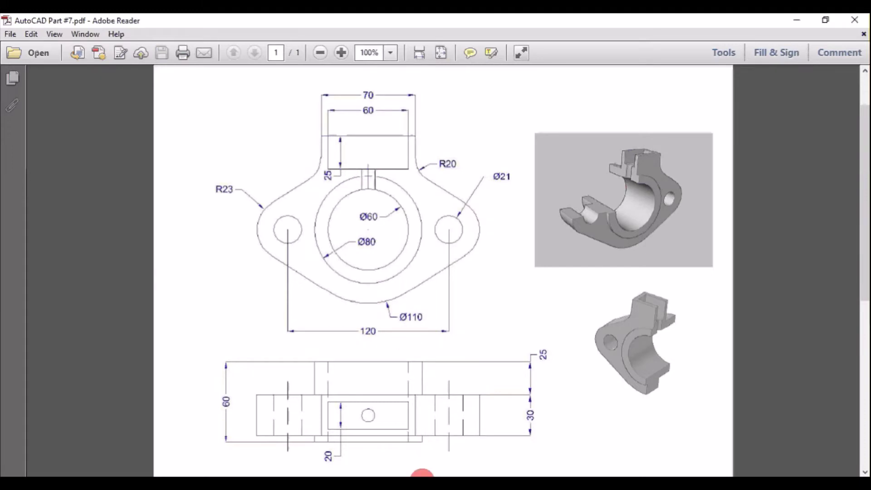
After reviewing the PDF dimensions, return to the AutoCAD drawing.
click(422, 476)
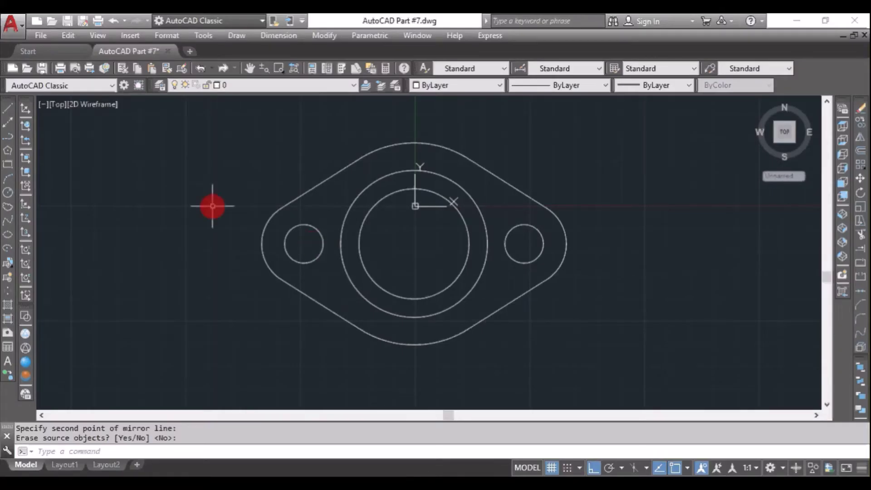
Draw a horizontal construction line through the top of the outer ring circle.
text(XL)
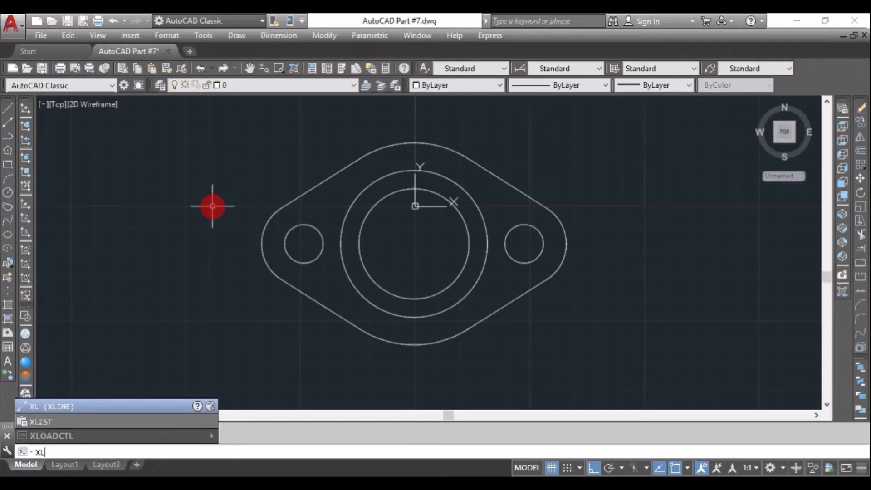
click(97, 402)
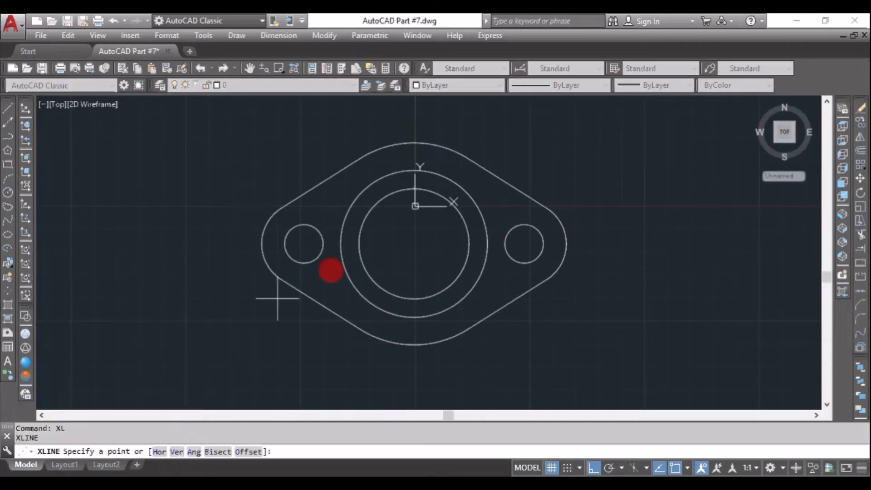
click(415, 170)
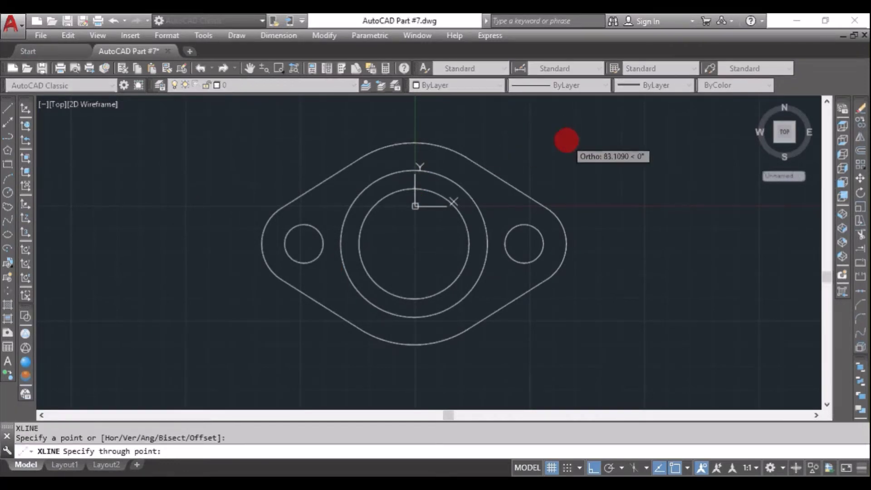
click(566, 139)
key(Return)
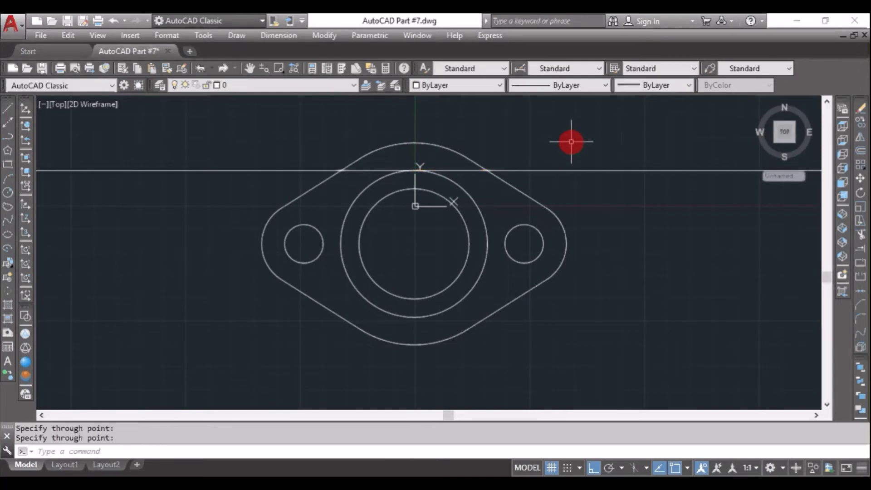
Offset the construction line 7.5 upward.
text(off)
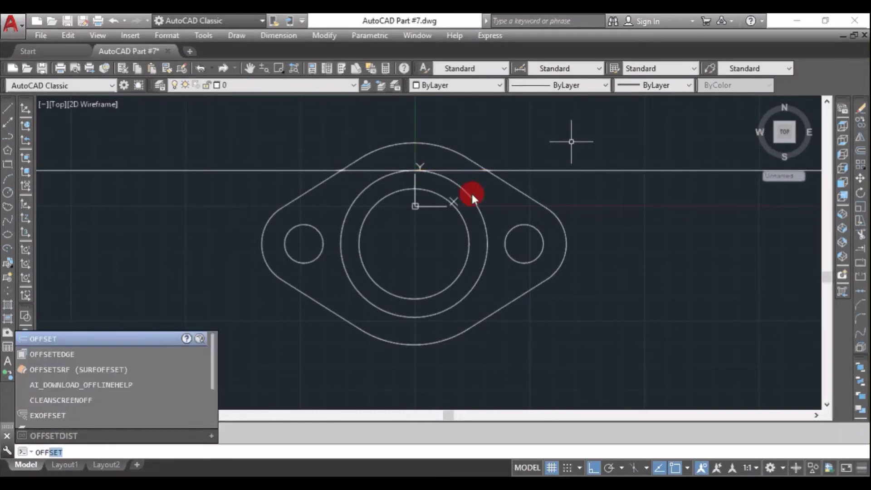
click(76, 338)
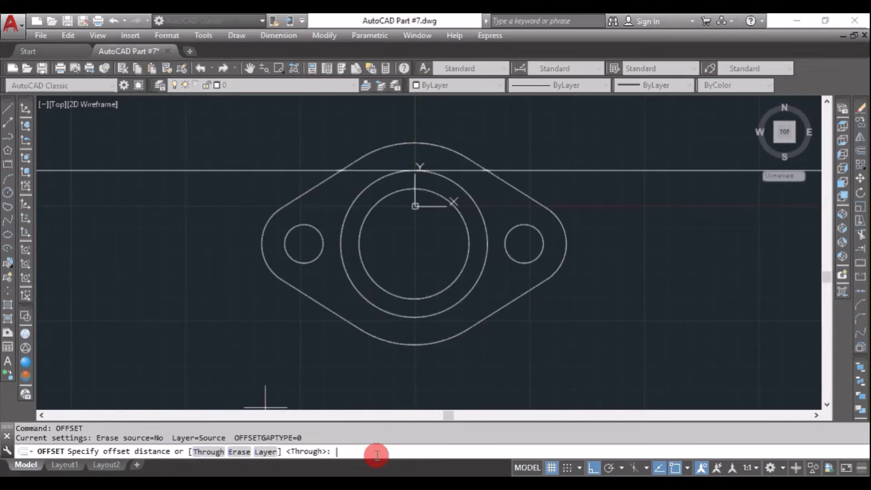
text(7.)
text(5)
key(Return)
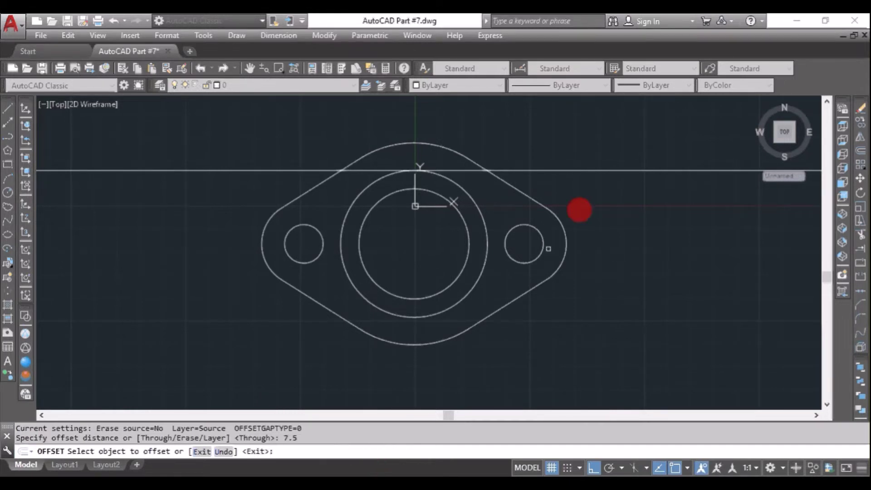
click(578, 171)
click(573, 127)
right_click(573, 129)
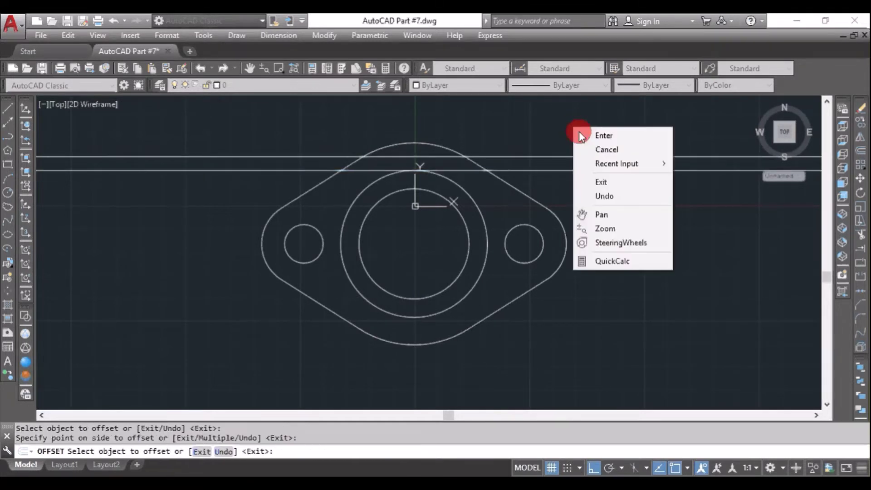
click(590, 132)
right_click(539, 128)
mouse_move(578, 151)
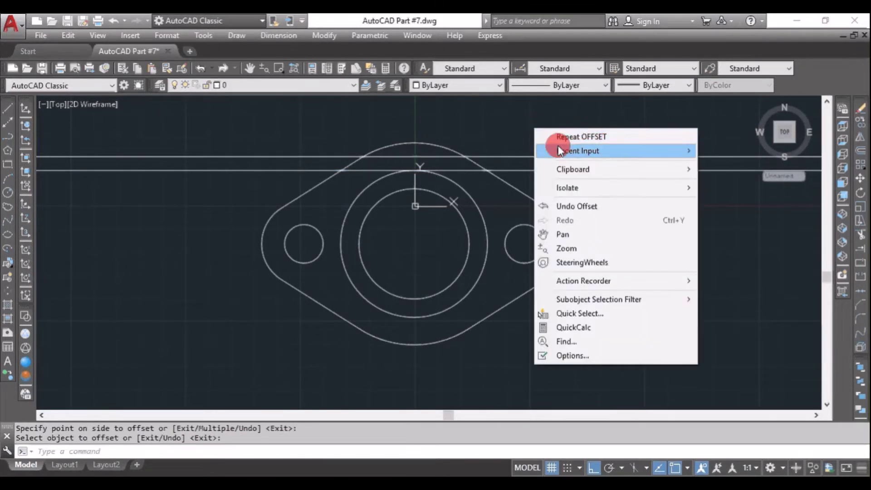
click(713, 164)
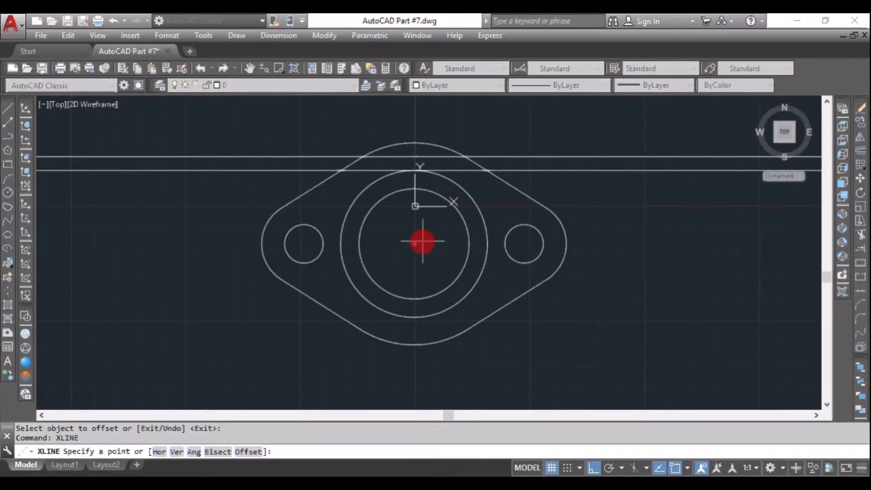
Finish a vertical construction line through the ring centre and check the reference PDF.
click(418, 243)
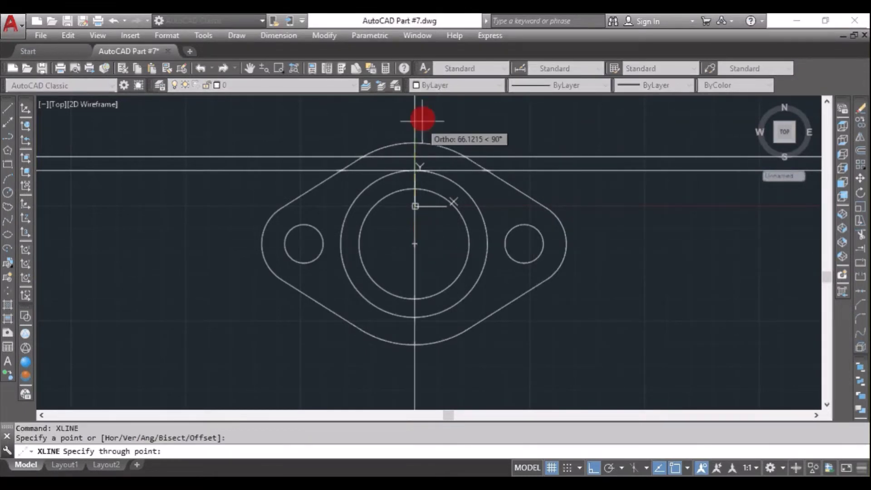
right_click(443, 119)
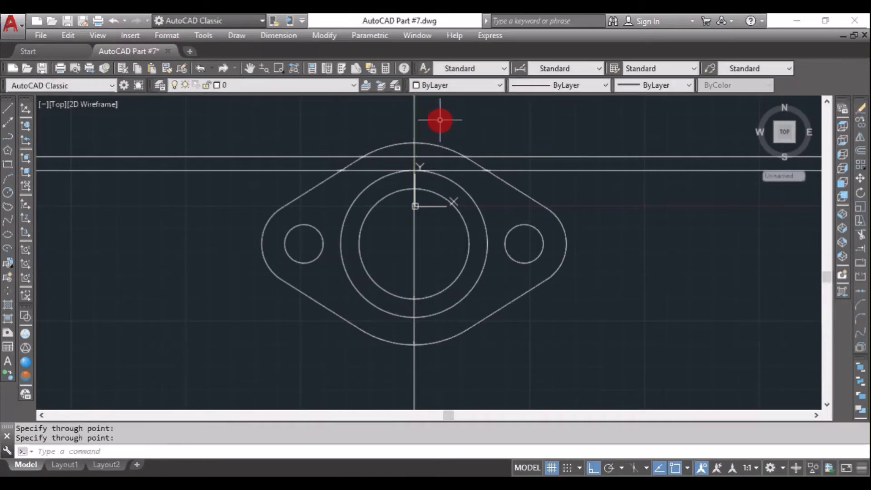
key(alt+Tab)
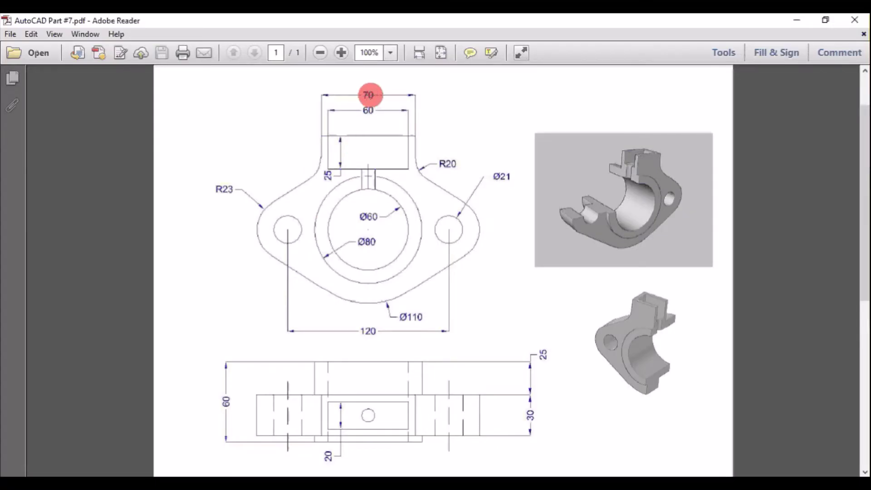
click(414, 475)
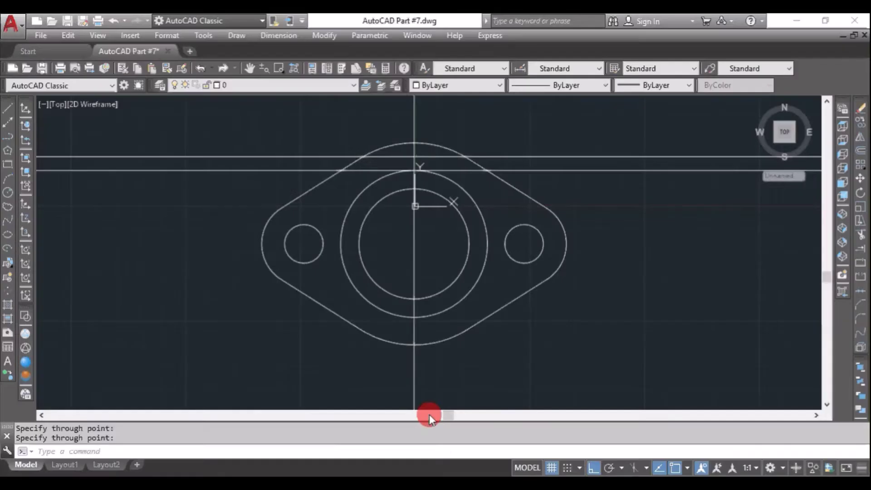
Offset the vertical centre line 35 units to the right and 35 units to the left.
right_click(605, 195)
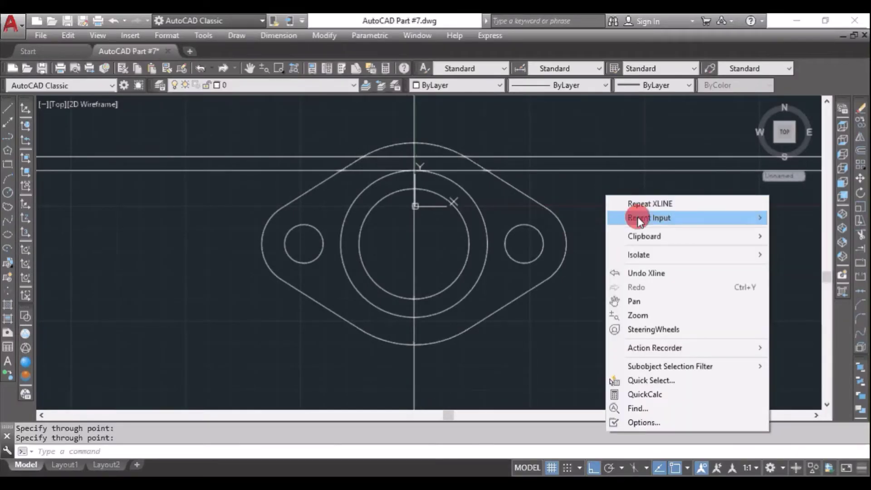
mouse_move(649, 218)
click(800, 231)
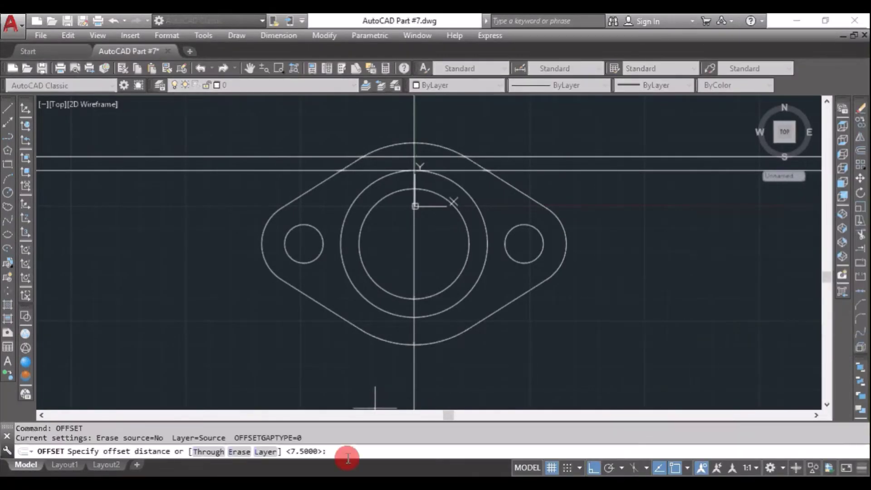
text(3)
text(5)
key(Return)
click(415, 240)
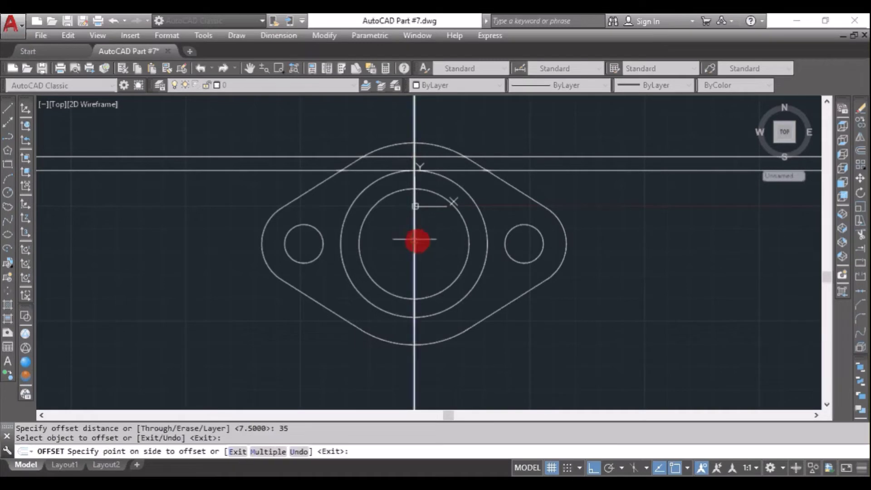
click(597, 239)
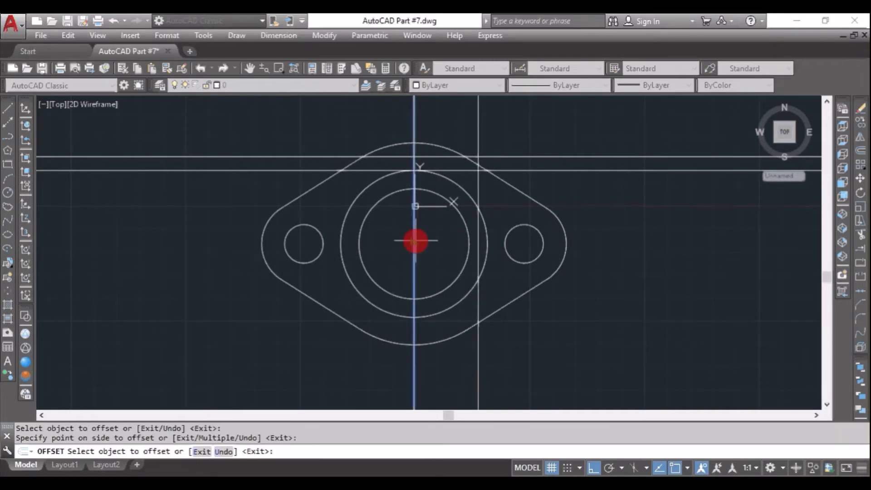
click(415, 240)
click(215, 236)
right_click(218, 233)
Begin a trim with all objects as cutting edges, cancel it, and view the PDF.
right_click(206, 192)
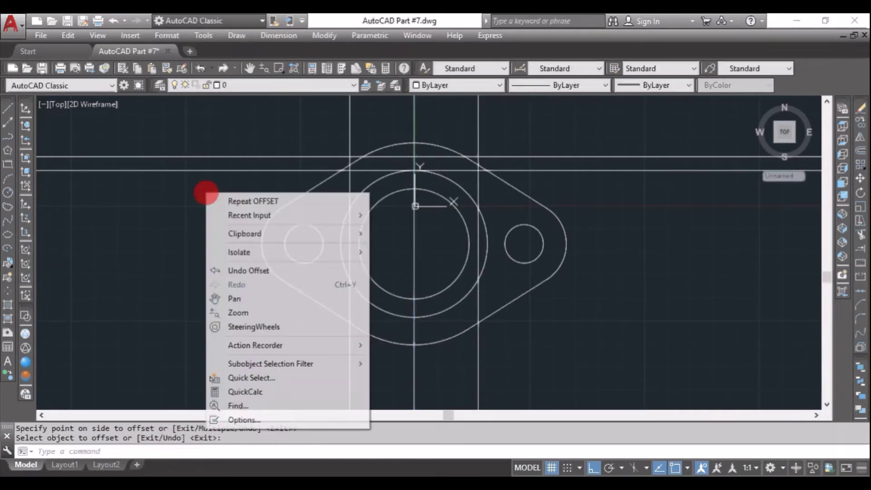
mouse_move(286, 215)
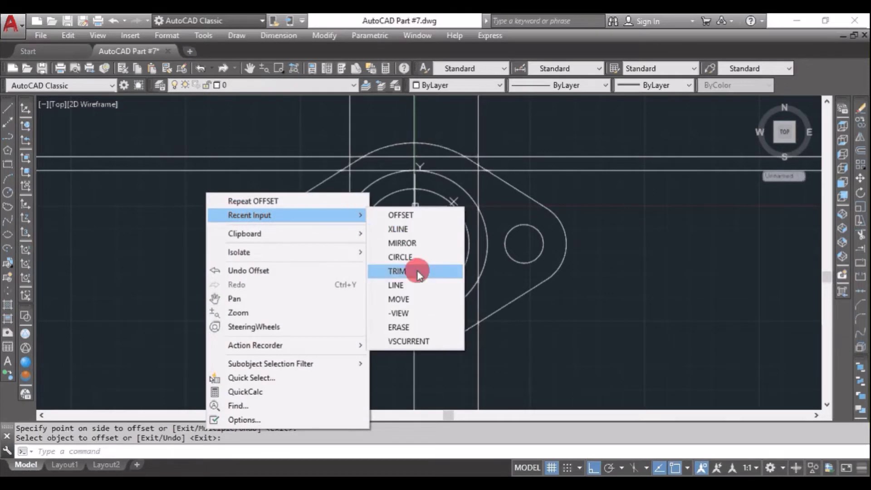
click(418, 271)
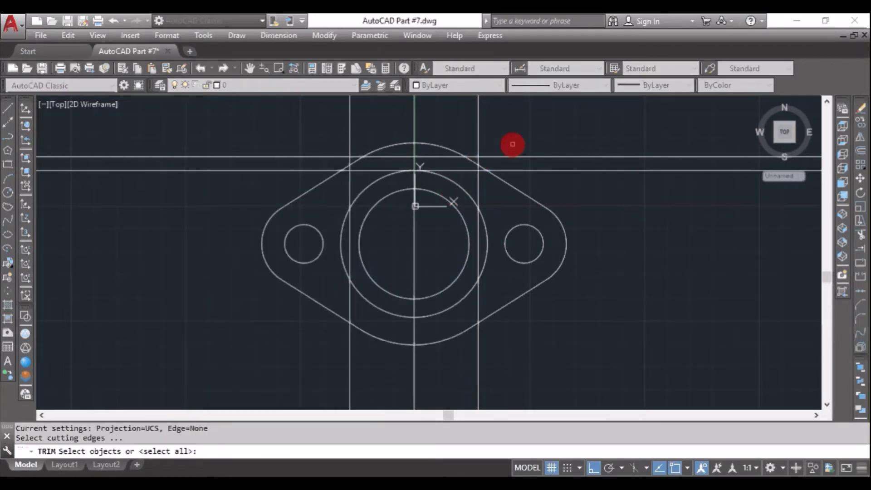
key(Return)
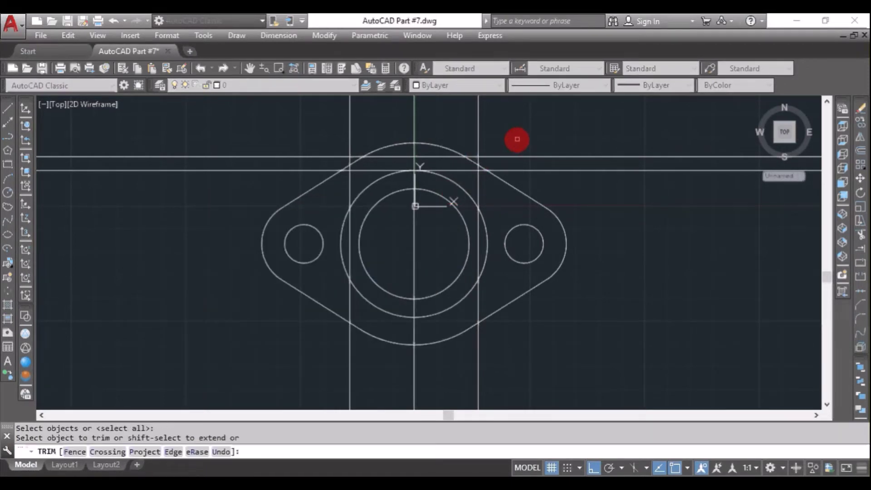
right_click(517, 139)
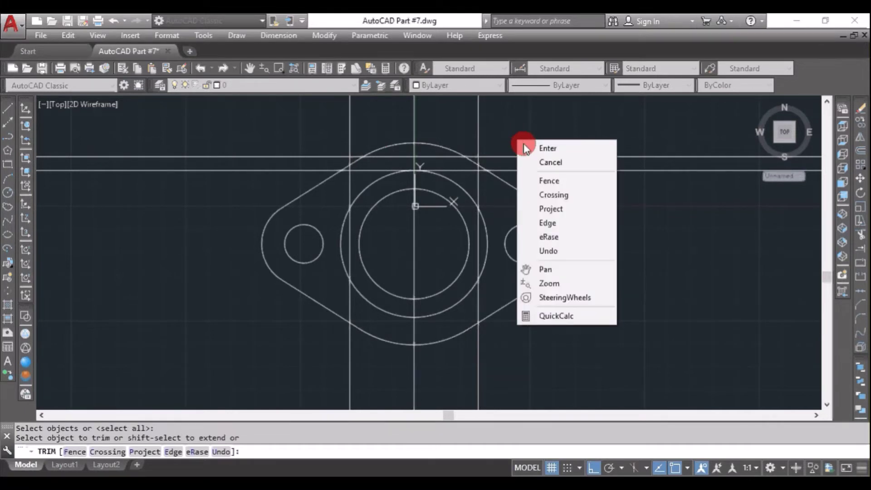
click(536, 162)
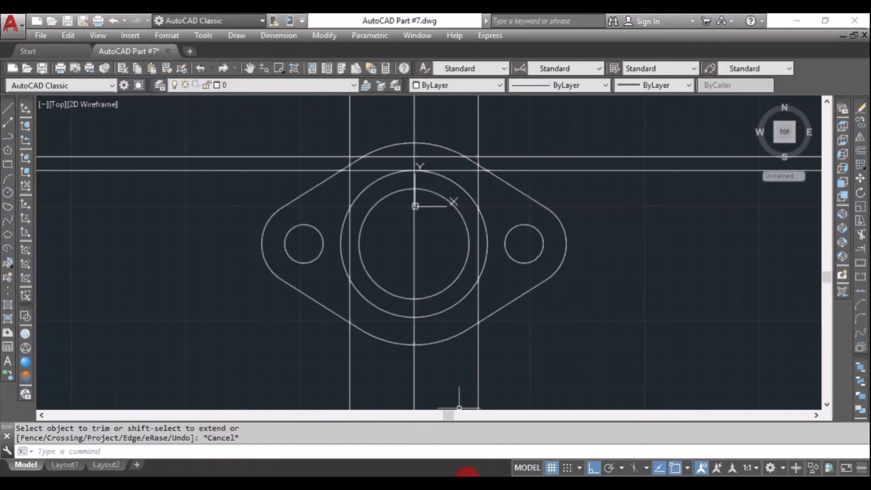
key(alt+Tab)
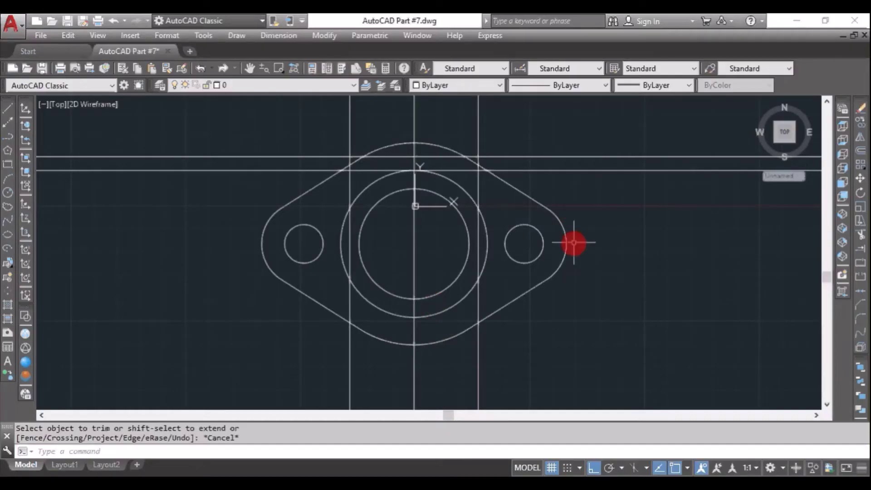
Offset the top horizontal guide line 25 units upward as the boss's top edge.
scroll(574, 243, down, 2)
right_click(589, 165)
mouse_move(631, 187)
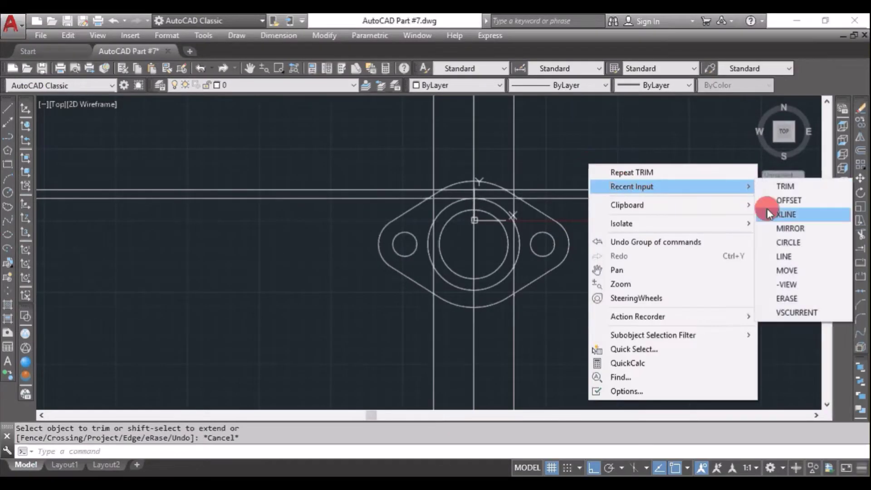
click(789, 200)
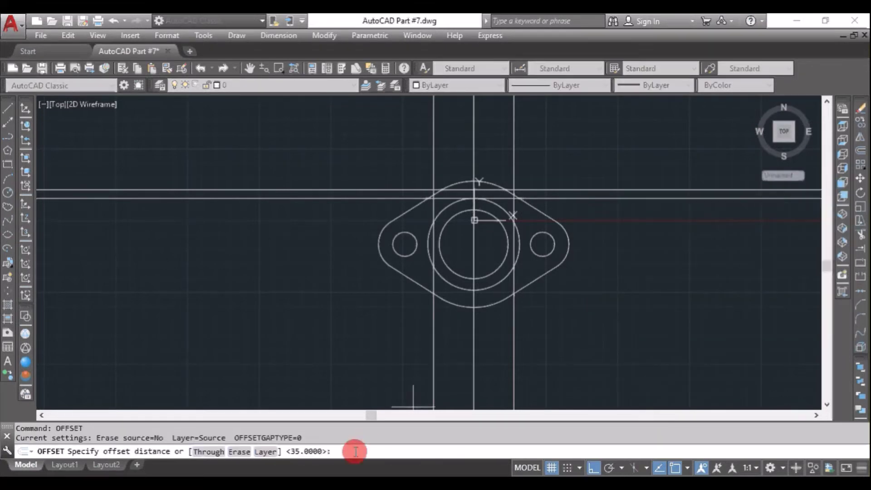
text(2)
text(5)
key(Return)
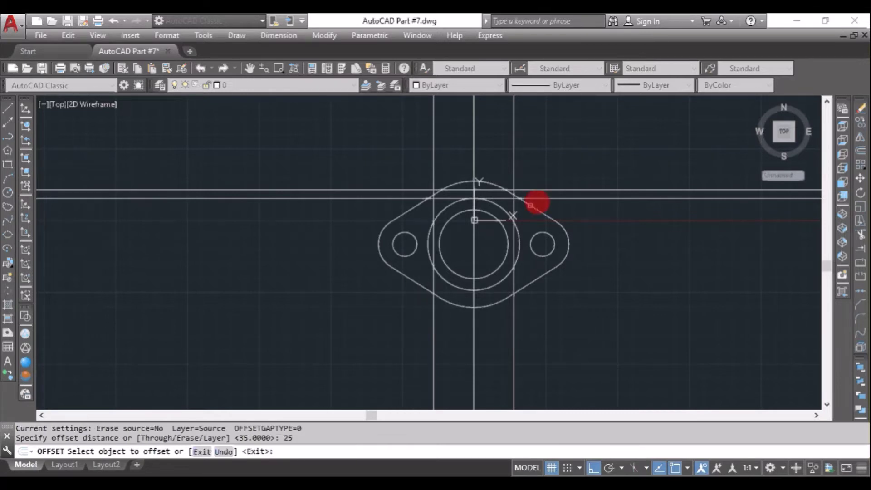
click(548, 188)
click(554, 138)
right_click(554, 139)
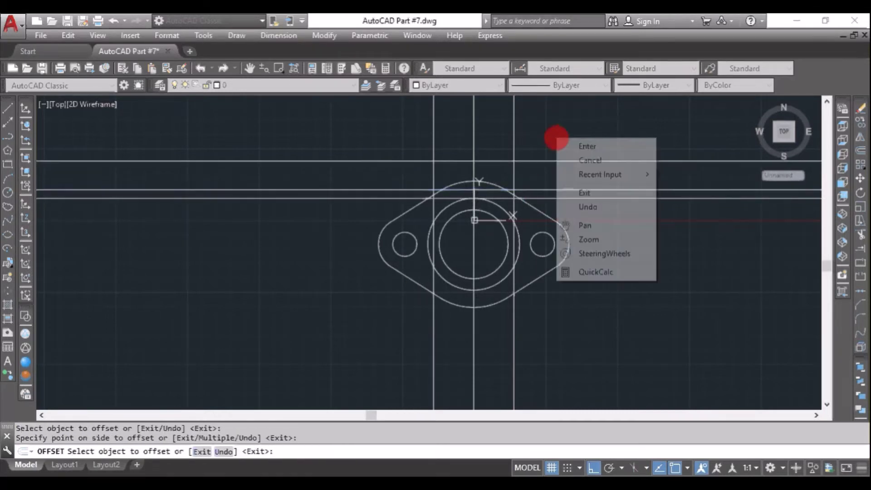
click(568, 145)
right_click(315, 146)
mouse_move(395, 168)
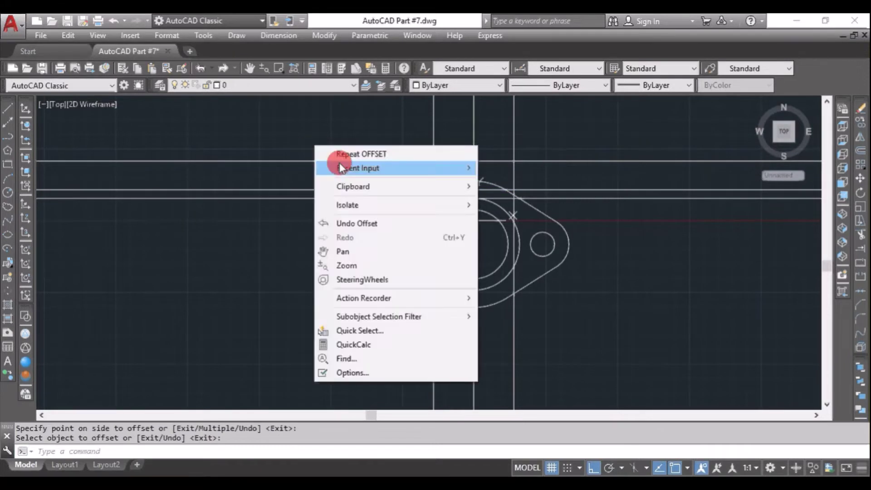
click(522, 186)
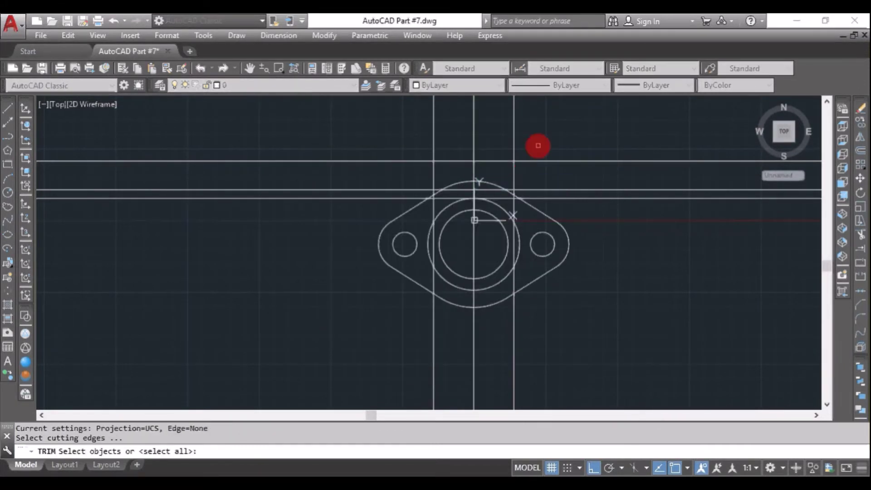
Trim the boss guide lines against the new top line, verticals and both slanted edges.
click(565, 114)
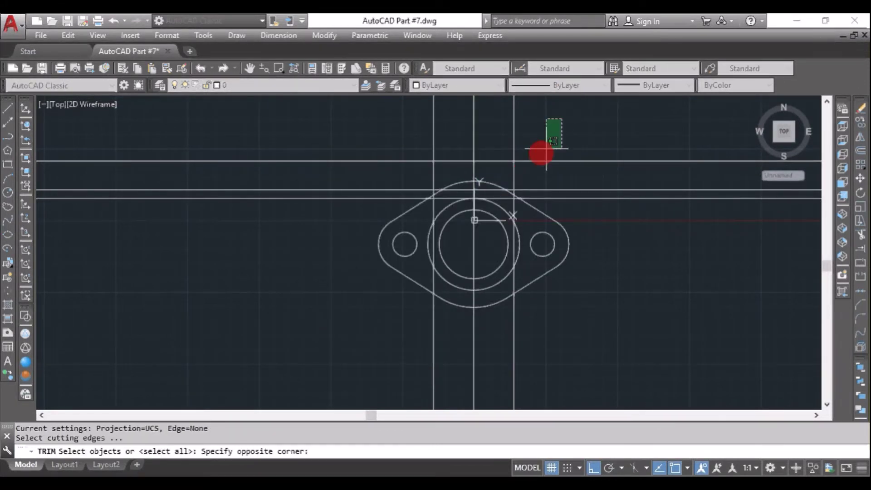
click(506, 166)
click(453, 141)
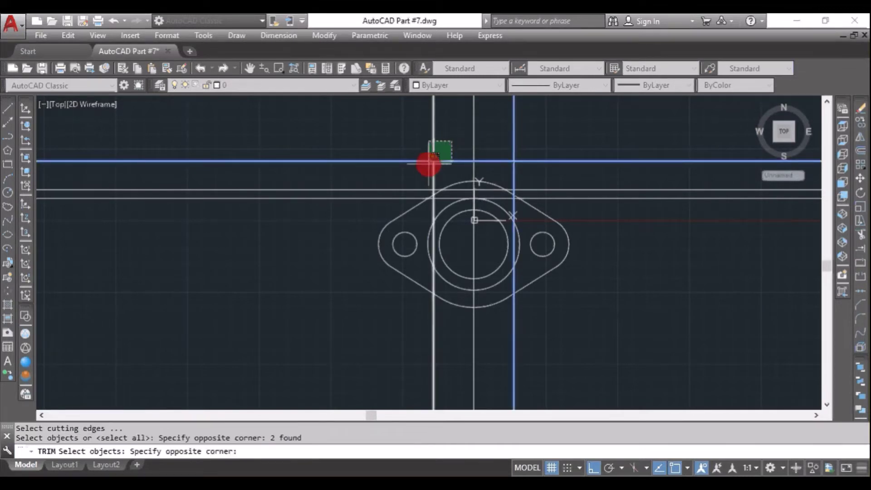
click(428, 163)
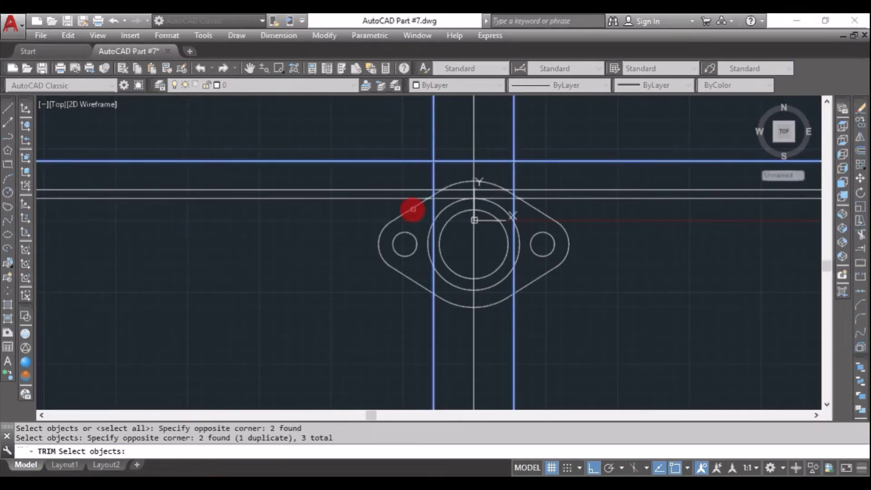
click(413, 208)
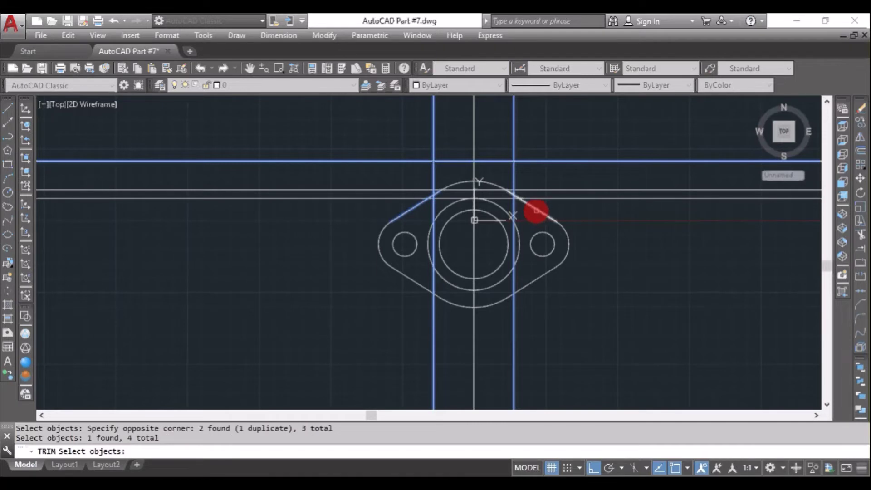
click(533, 207)
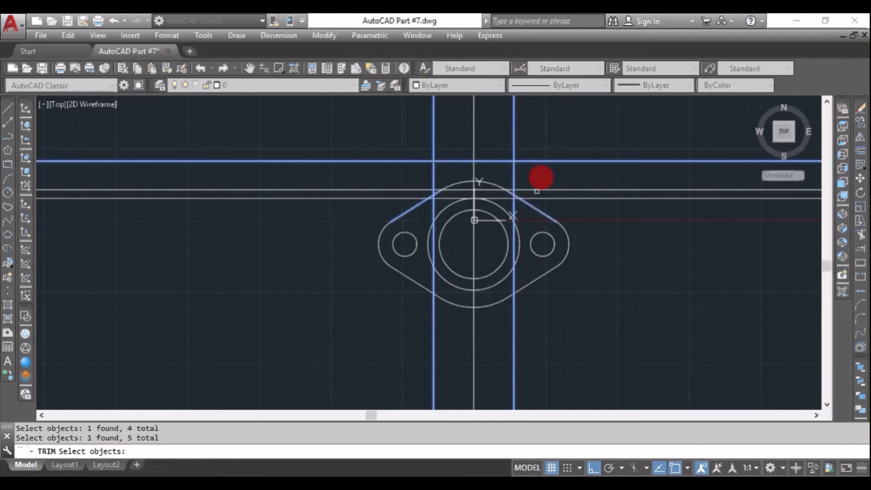
key(Return)
drag(550, 126, 545, 166)
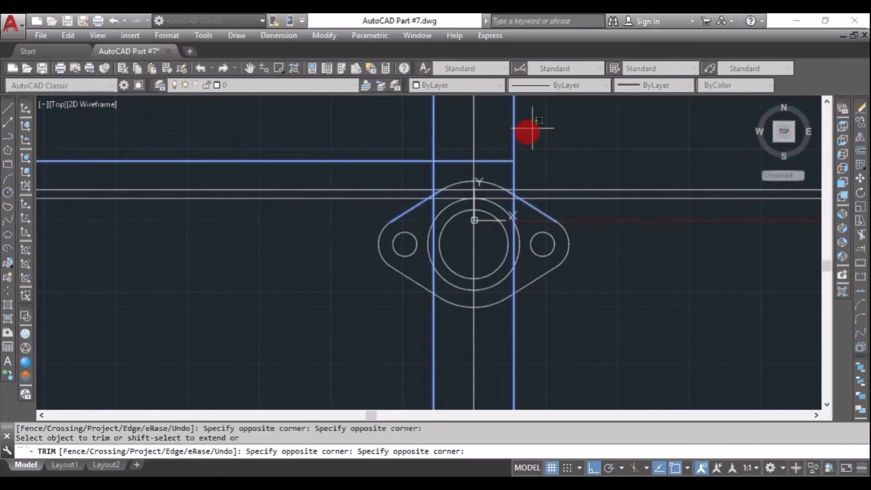
mouse_move(529, 130)
mouse_down()
mouse_move(424, 127)
mouse_move(401, 165)
mouse_up()
drag(565, 370, 412, 370)
Trim away the arc's left and right pieces inside the boss, then end trimming.
scroll(501, 180, up, 2)
scroll(501, 179, up, 2)
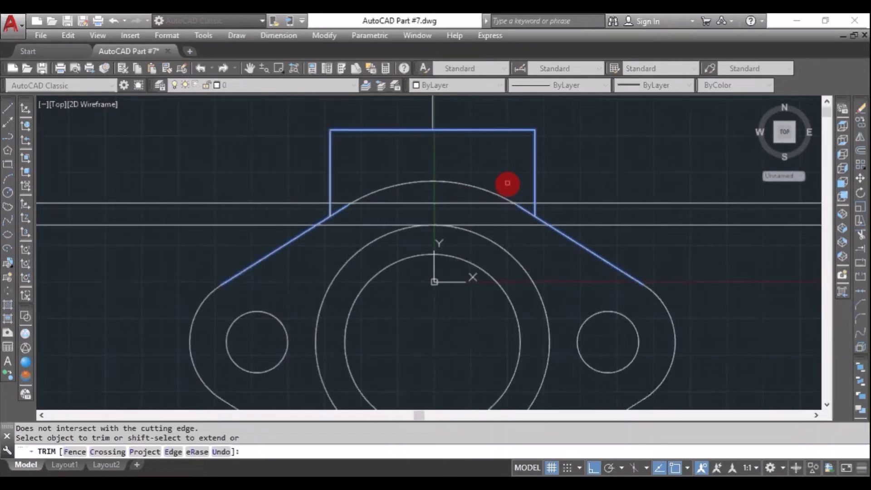
scroll(507, 185, up, 2)
click(533, 225)
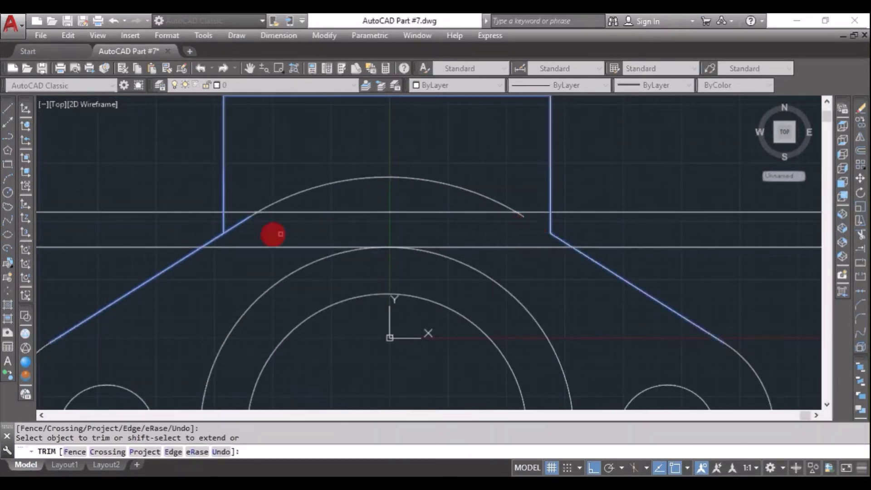
click(247, 222)
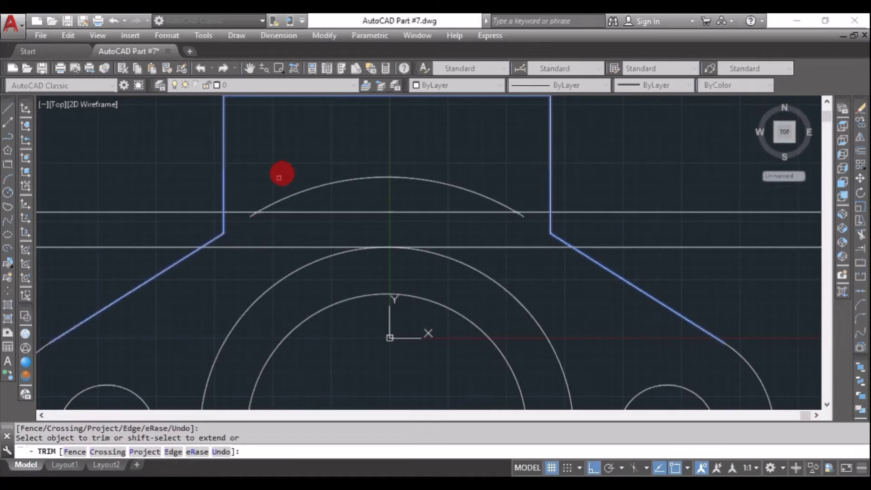
right_click(284, 172)
click(300, 180)
Erase the leftover horizontal lines and arc, then compare against the reference PDF.
scroll(415, 176, down, 2)
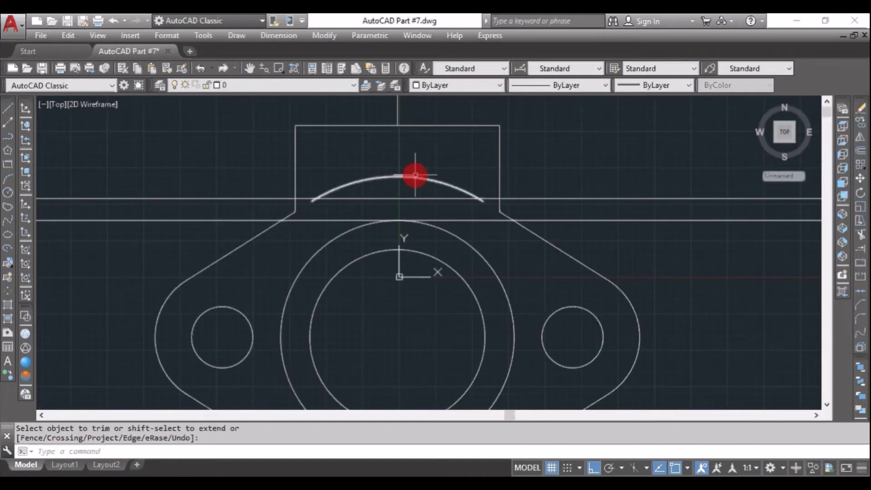
click(471, 167)
click(462, 219)
scroll(461, 220, down, 4)
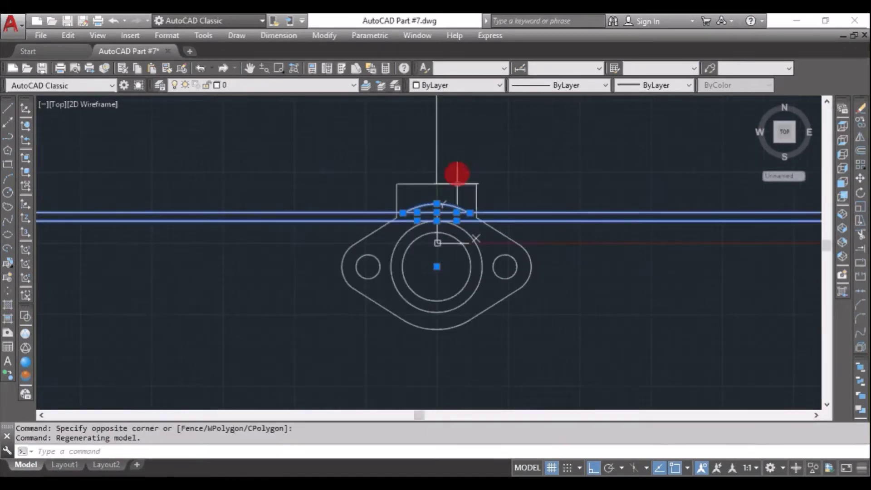
click(449, 140)
right_click(375, 129)
click(400, 258)
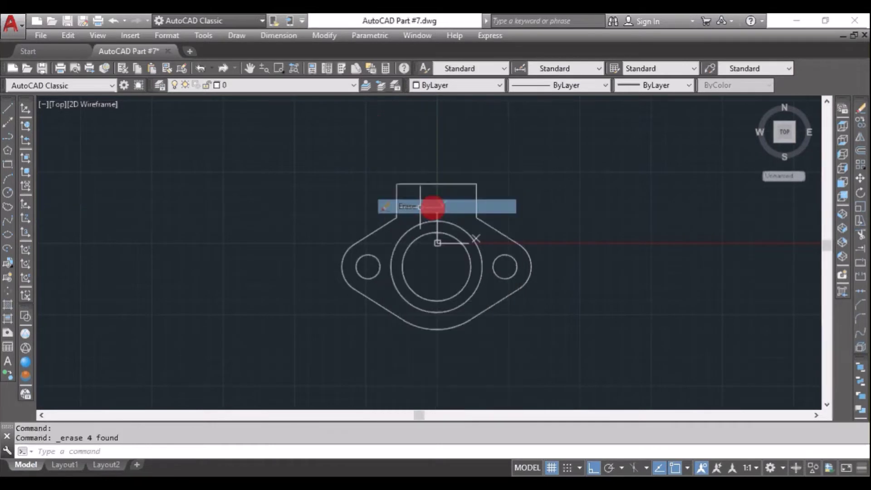
scroll(445, 208, up, 2)
scroll(445, 208, down, 1)
scroll(455, 258, up, 1)
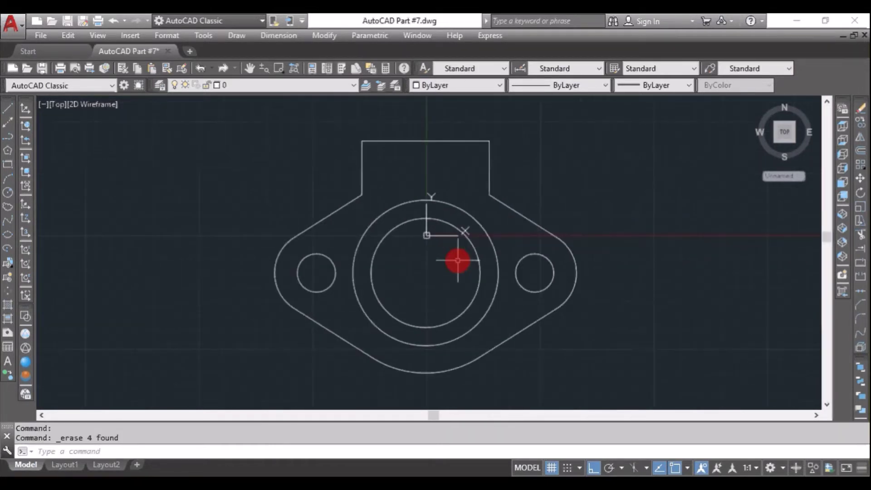
key(alt+Tab)
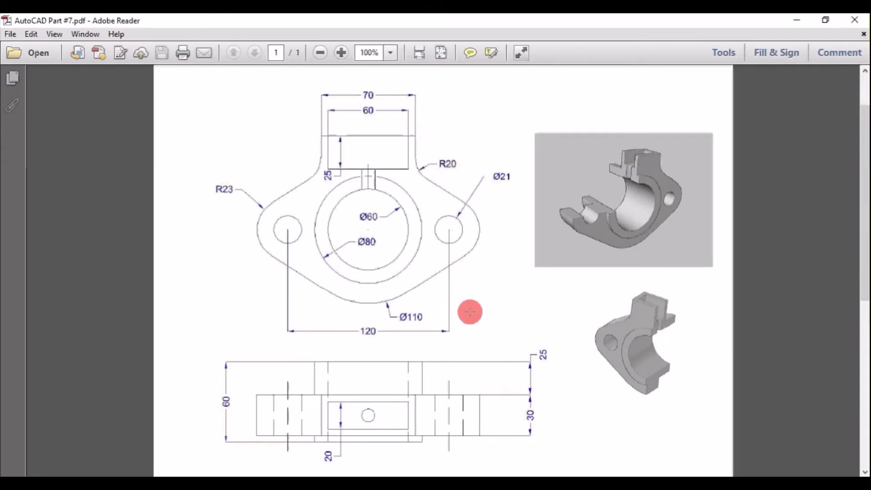
key(alt+Tab)
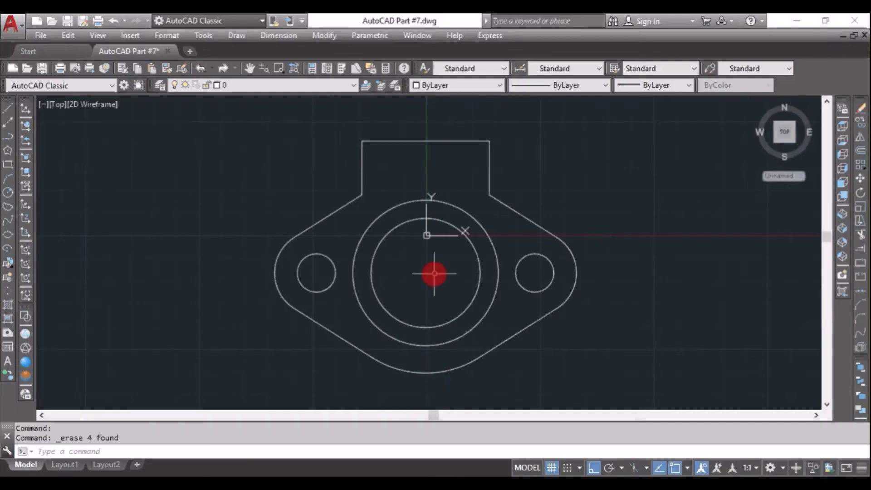
Fillet the right and left boss-to-slanted-edge corners with radius 20.
text(FILLET)
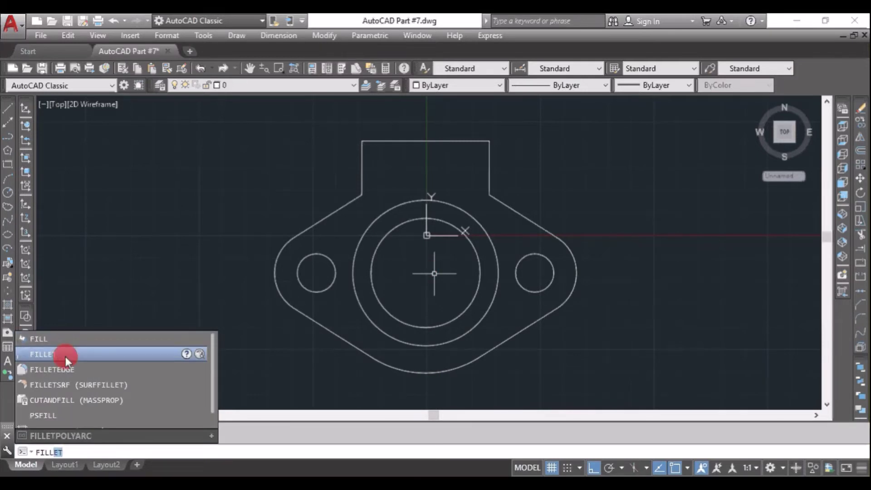
click(66, 354)
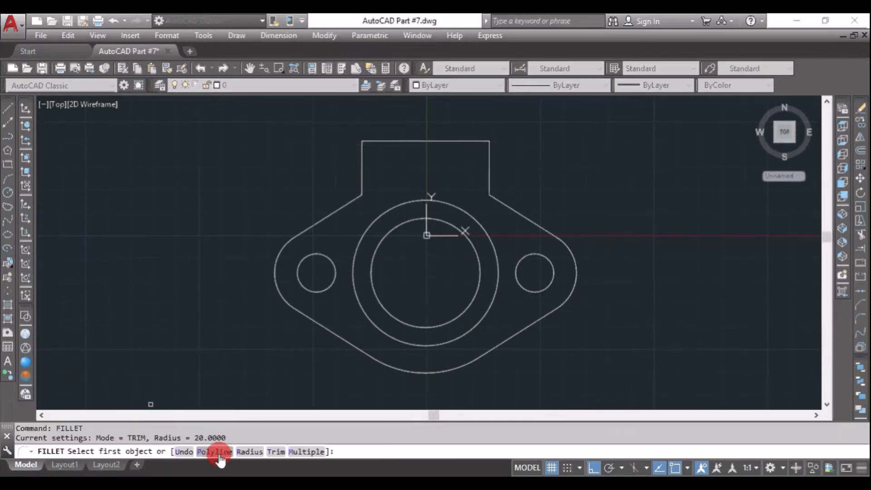
click(251, 452)
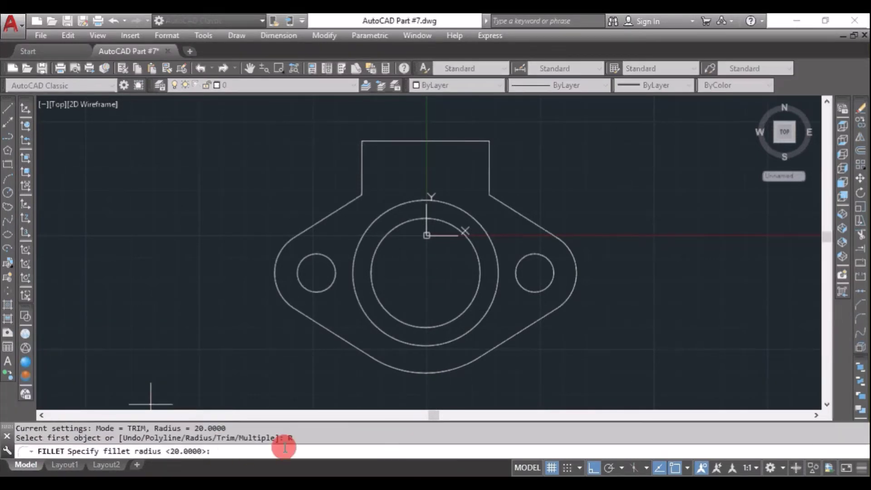
text(20)
key(Return)
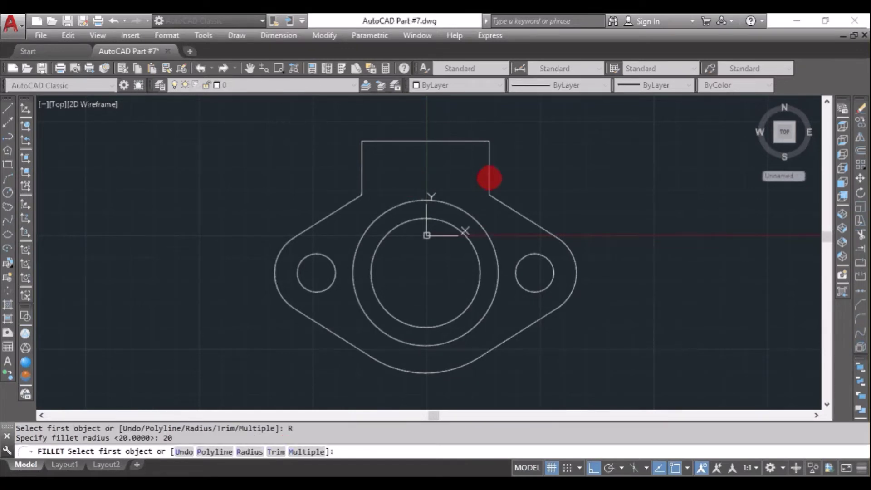
click(490, 178)
click(511, 207)
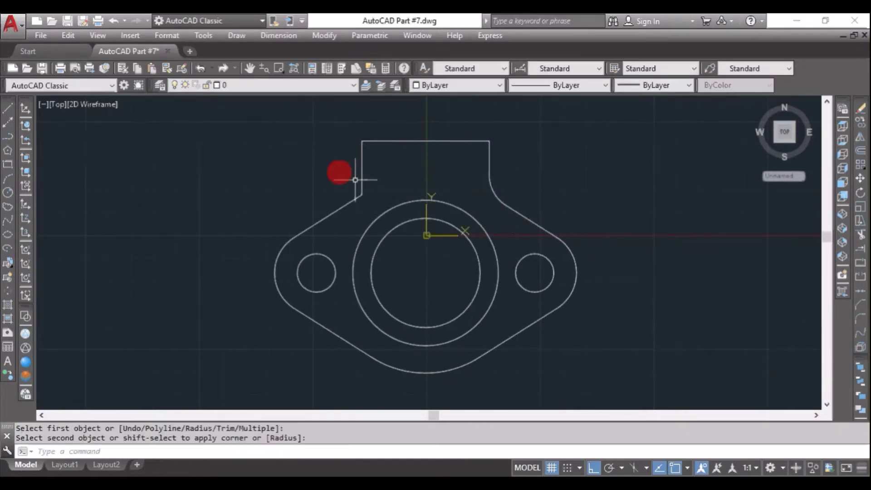
right_click(285, 147)
click(302, 153)
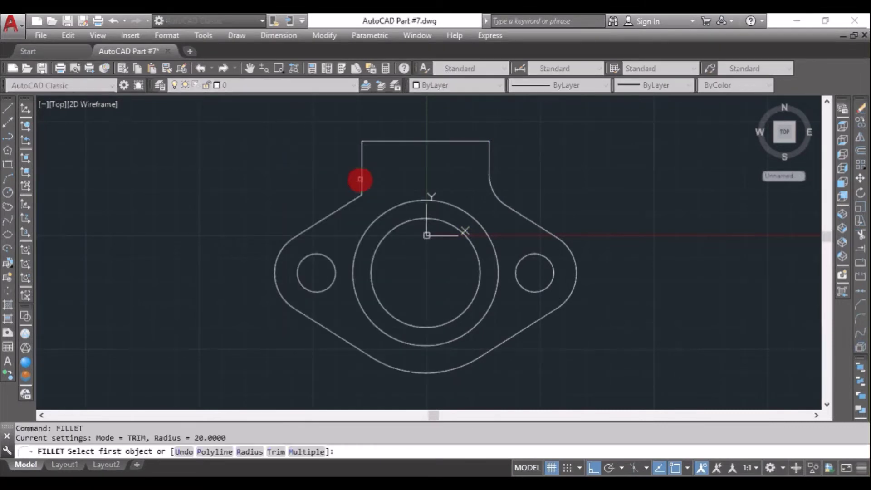
click(360, 179)
click(341, 207)
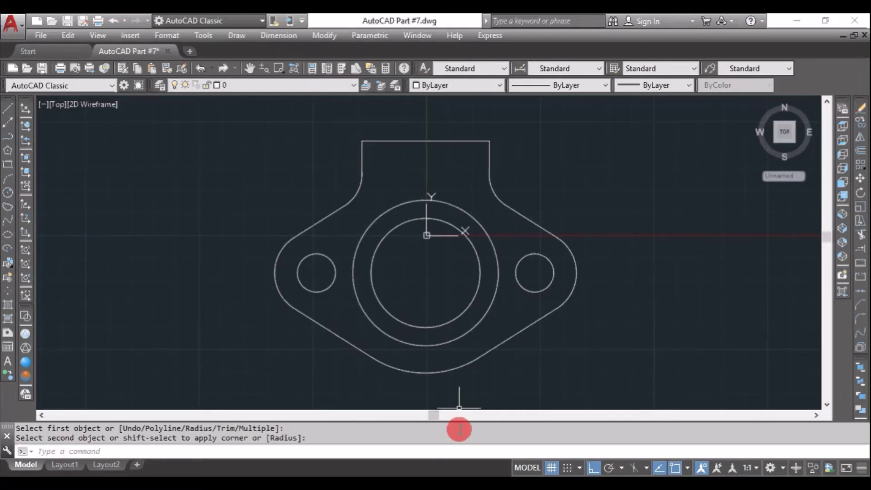
key(alt+Tab)
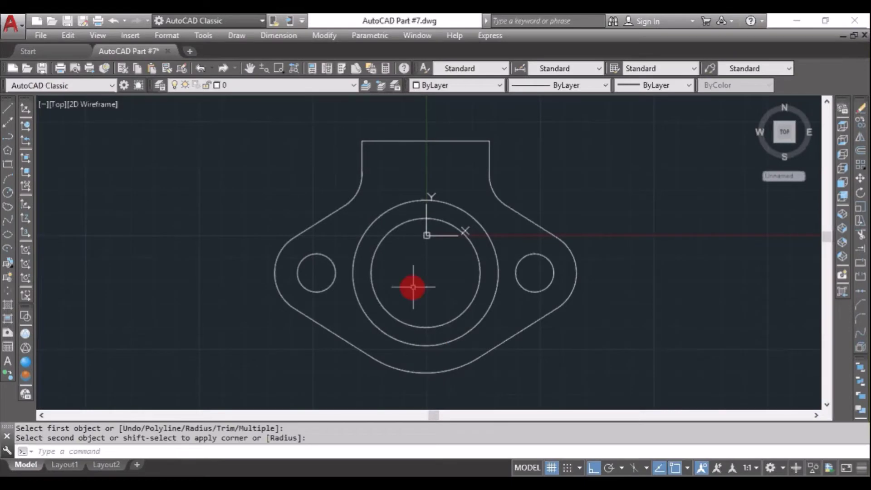
Copy the two ring circles 200 units to the right from the ring centre.
text(Co)
key(Return)
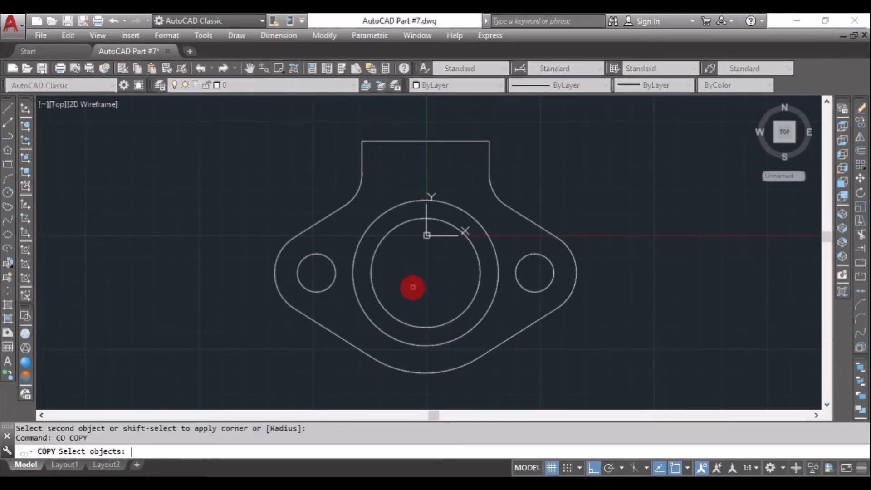
click(455, 198)
click(426, 247)
scroll(418, 248, down, 2)
key(Return)
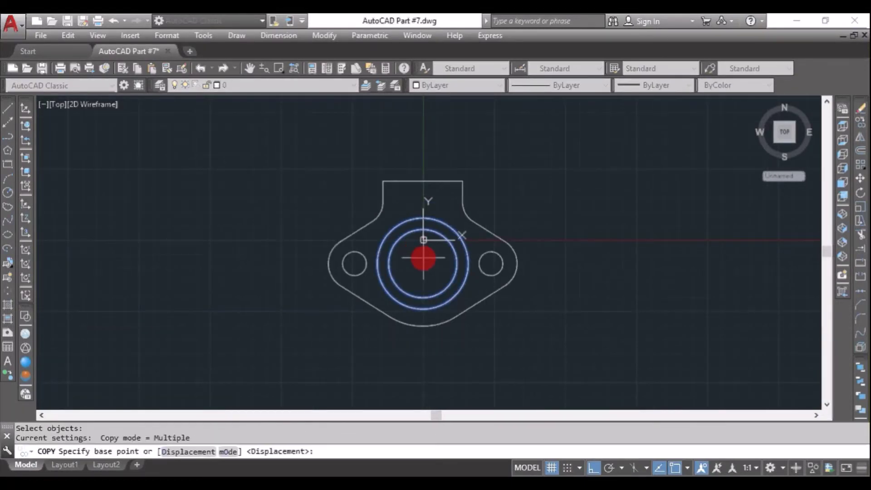
click(423, 258)
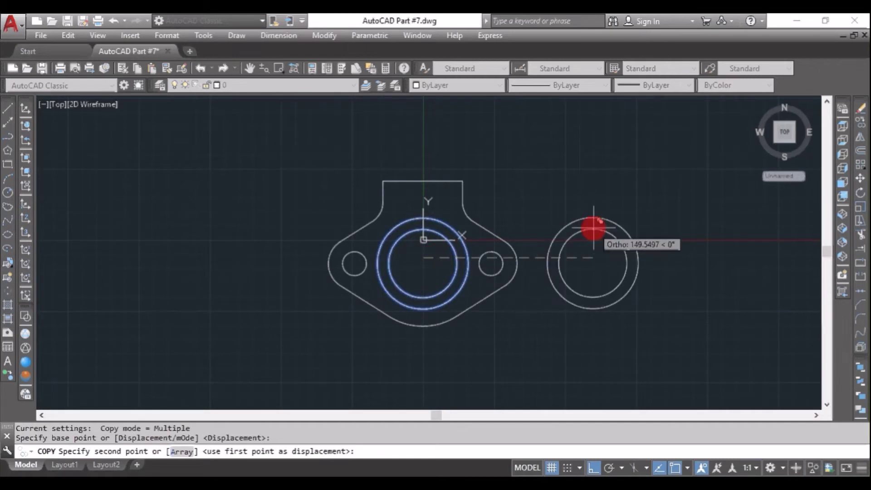
text(20)
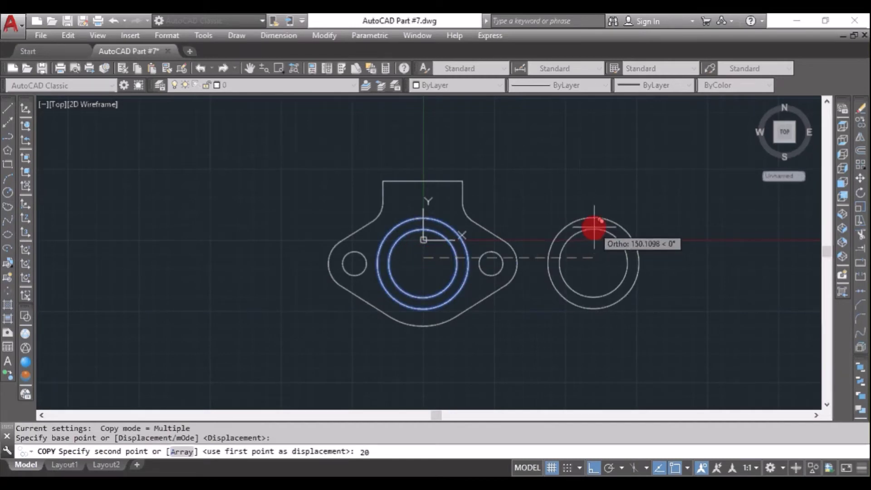
text(0)
key(Return)
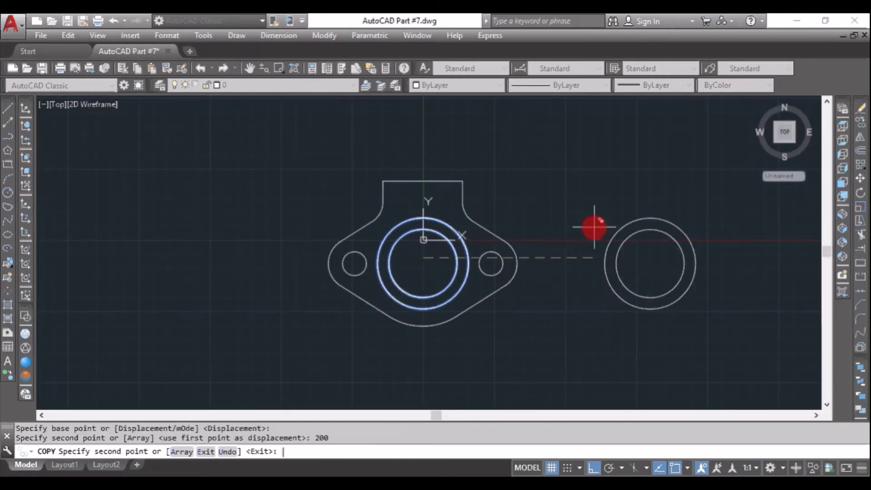
key(Return)
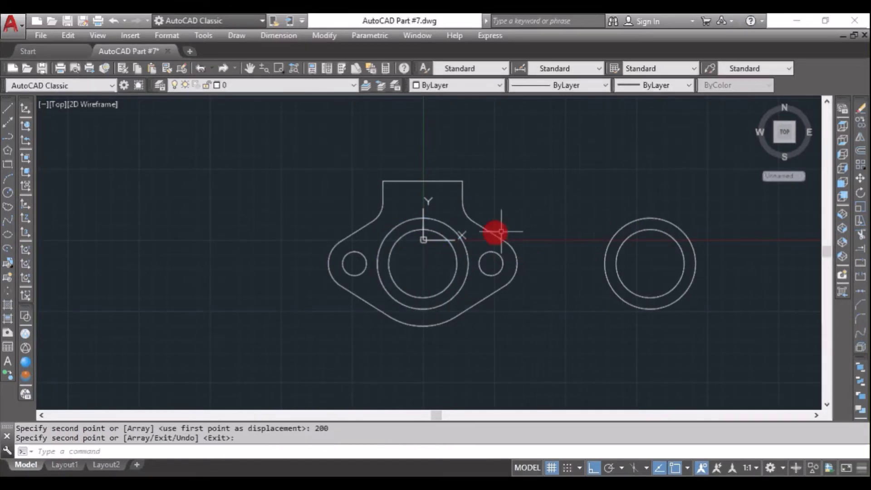
Erase the original inner Ø60 circle and show the drawing isometrically in X-Ray style.
click(450, 247)
right_click(547, 168)
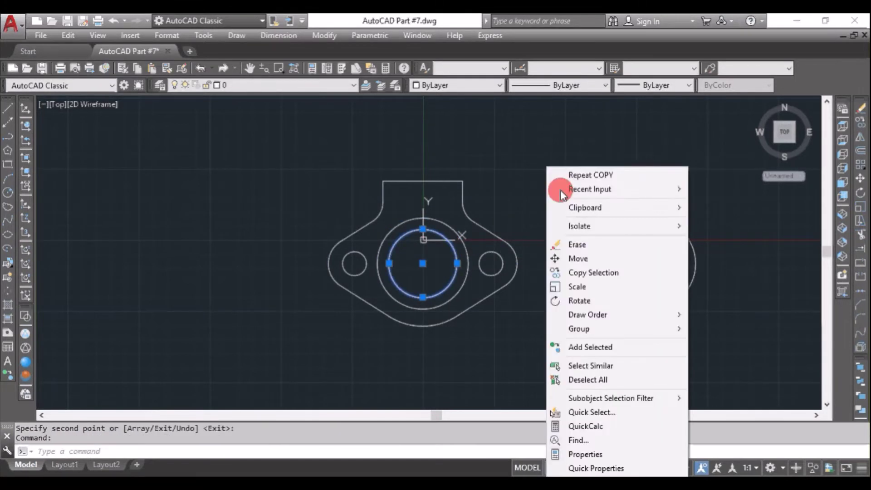
click(591, 245)
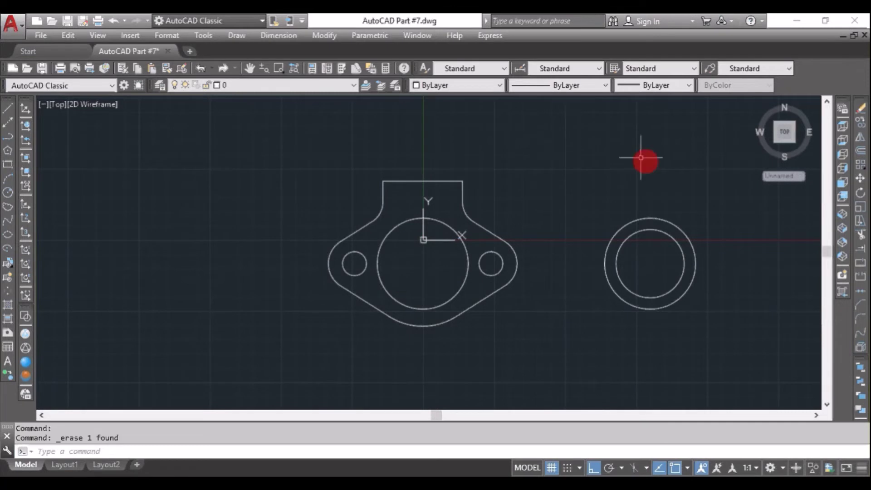
drag(756, 103, 440, 257)
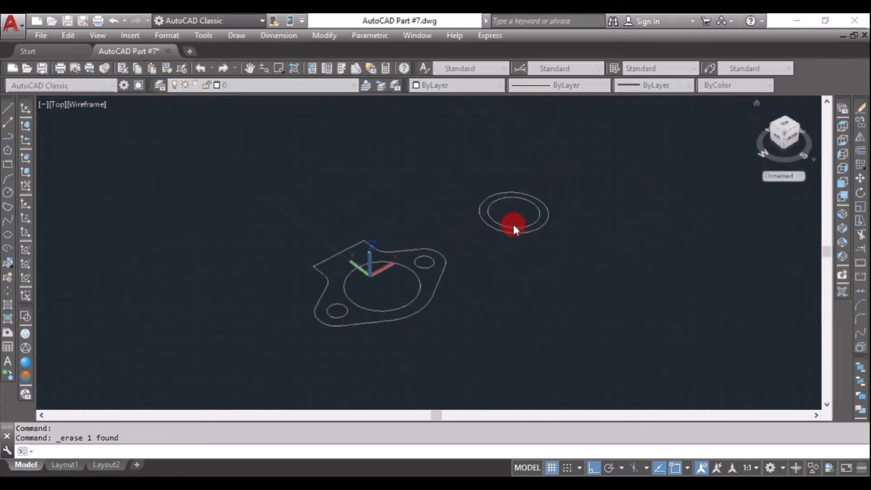
scroll(440, 258, up, 2)
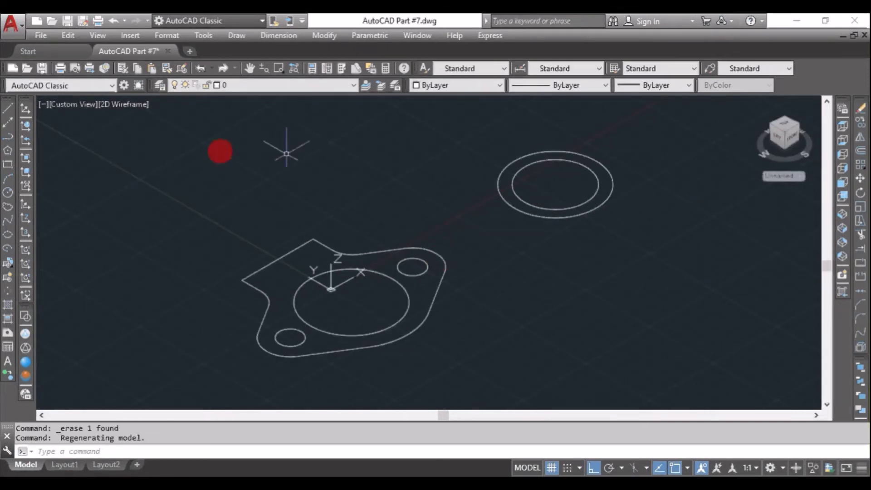
click(127, 105)
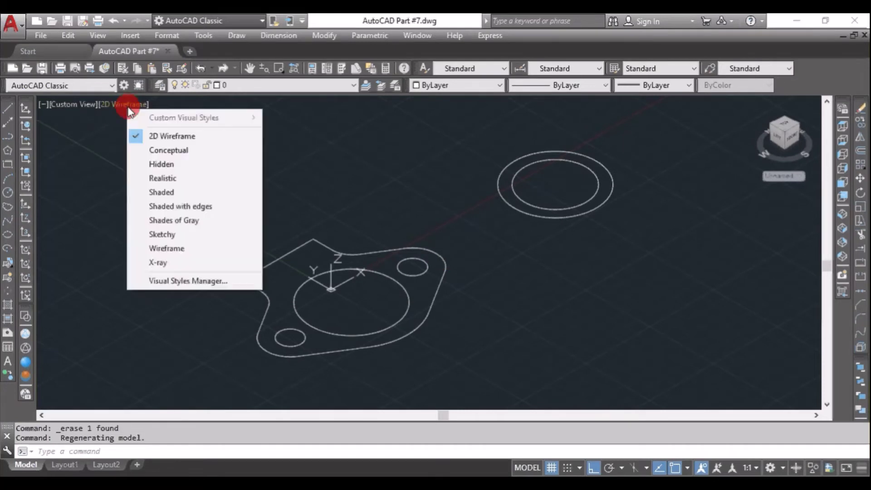
click(172, 258)
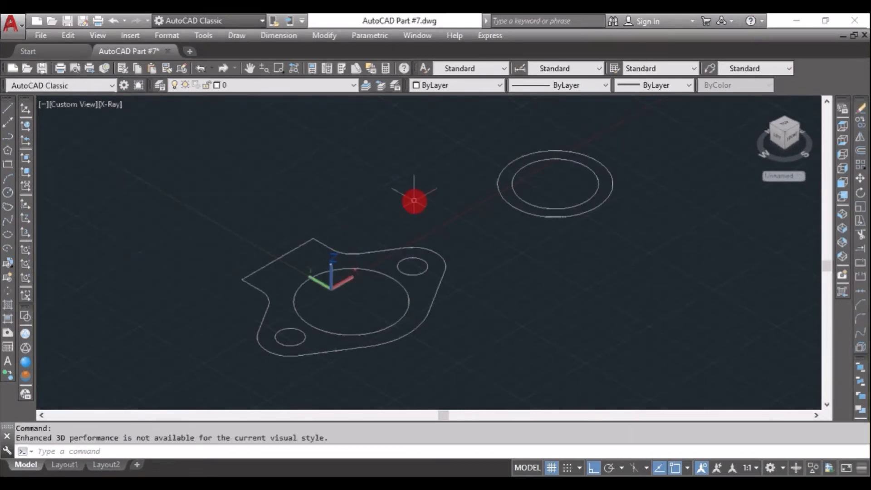
Convert all the flange and ring outlines into regions with REG.
text(reg)
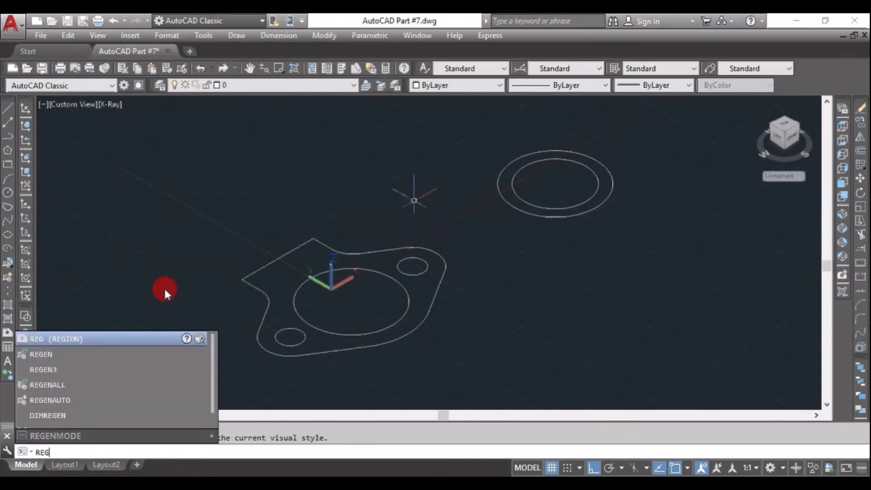
click(86, 339)
click(633, 127)
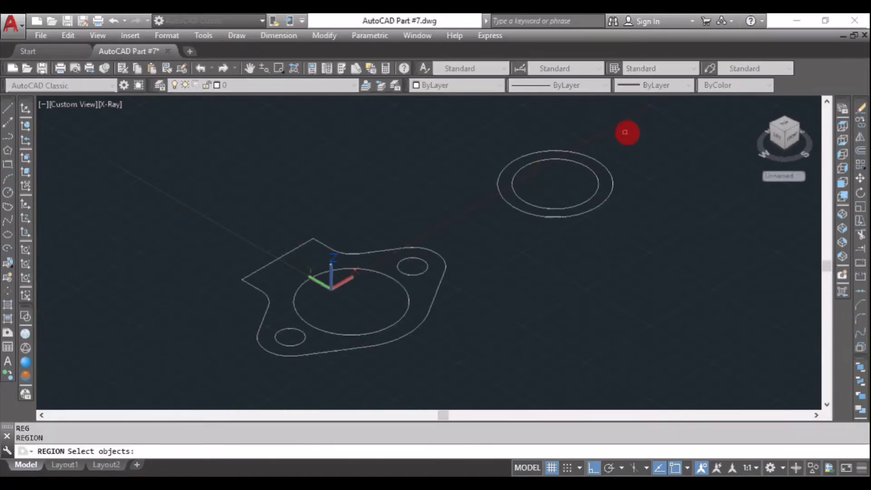
click(202, 372)
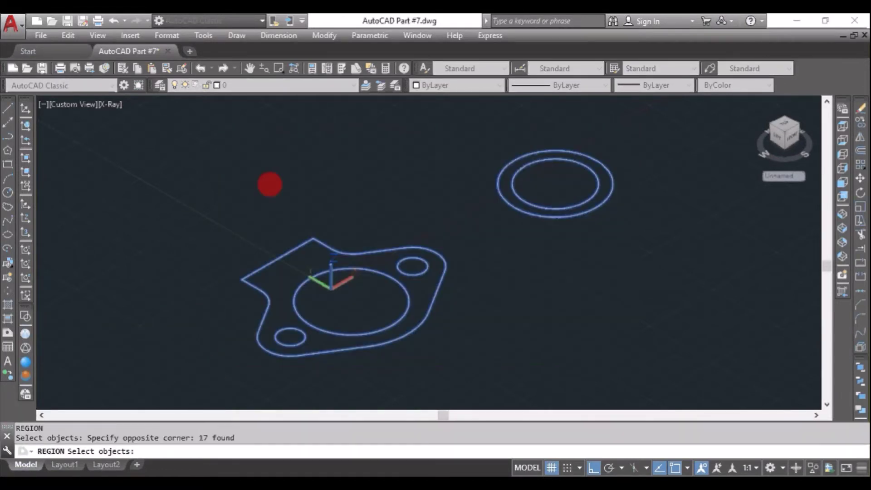
right_click(270, 184)
Subtract the bolt-hole and central circles from the flange plate region.
text(su)
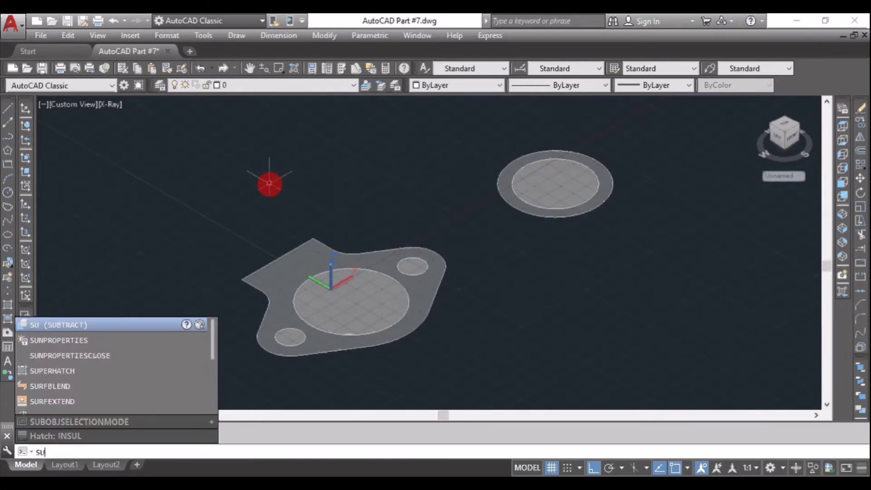
text(b)
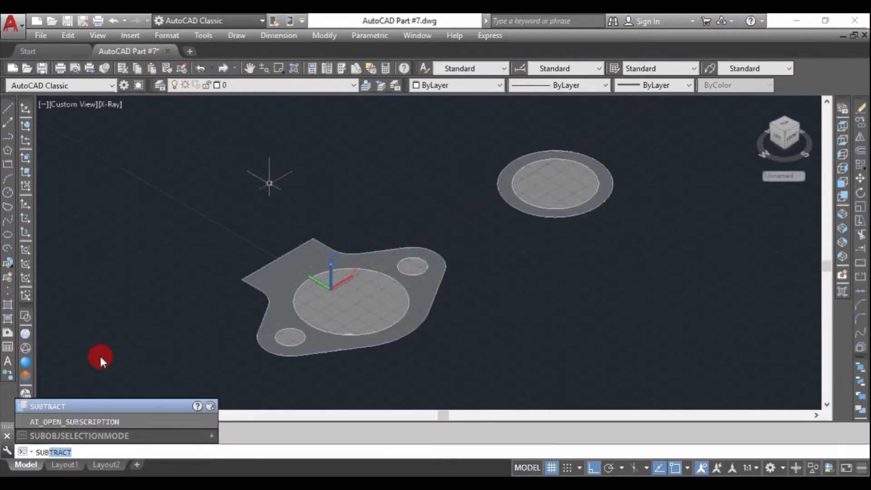
click(60, 402)
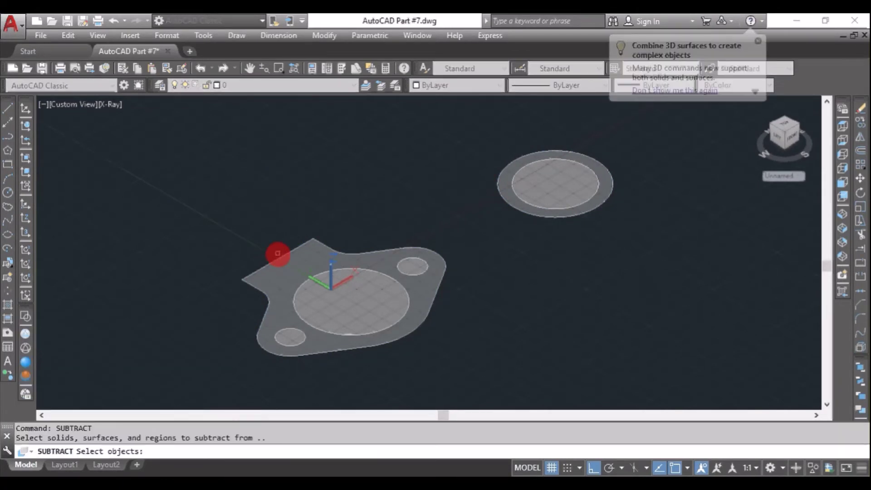
click(279, 257)
key(Return)
click(207, 232)
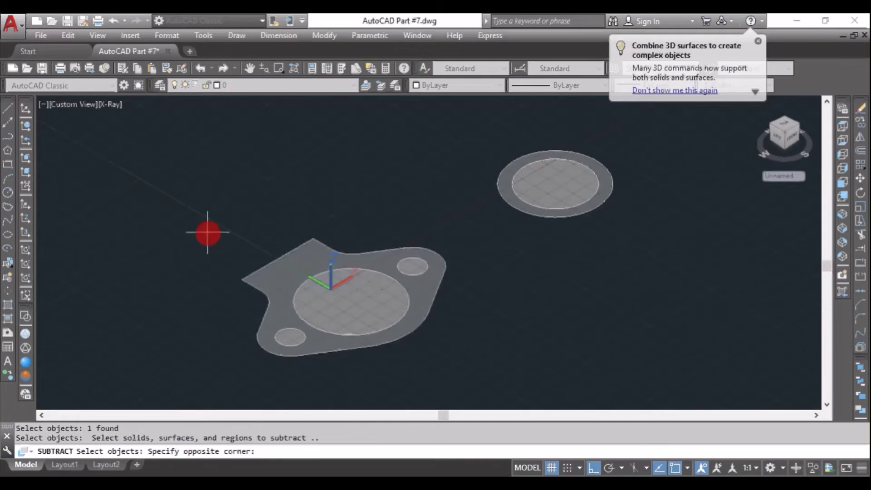
click(428, 376)
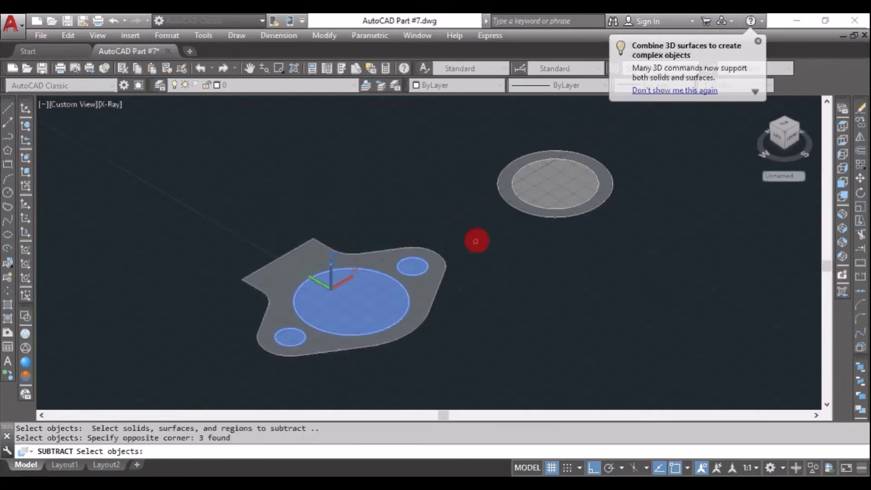
key(Return)
key(Return)
Subtract the inner circle from the ring disc region, then view the reference PDF.
click(516, 207)
key(Return)
click(477, 128)
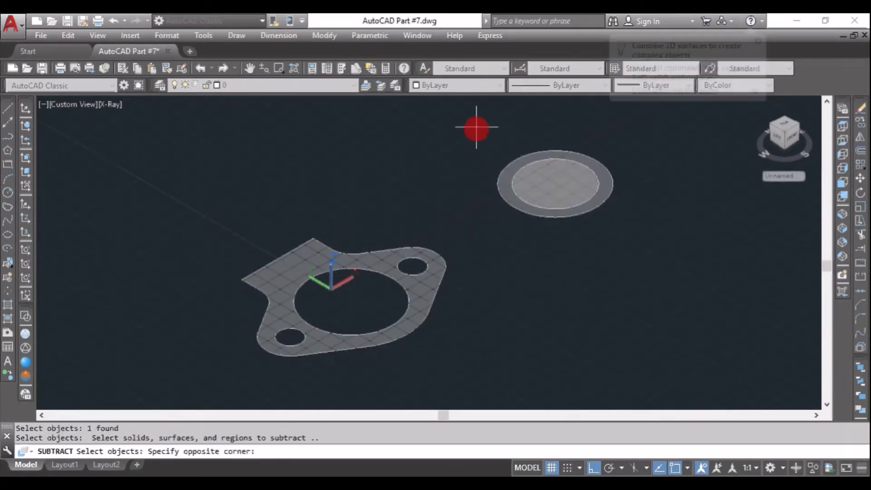
click(603, 248)
key(Return)
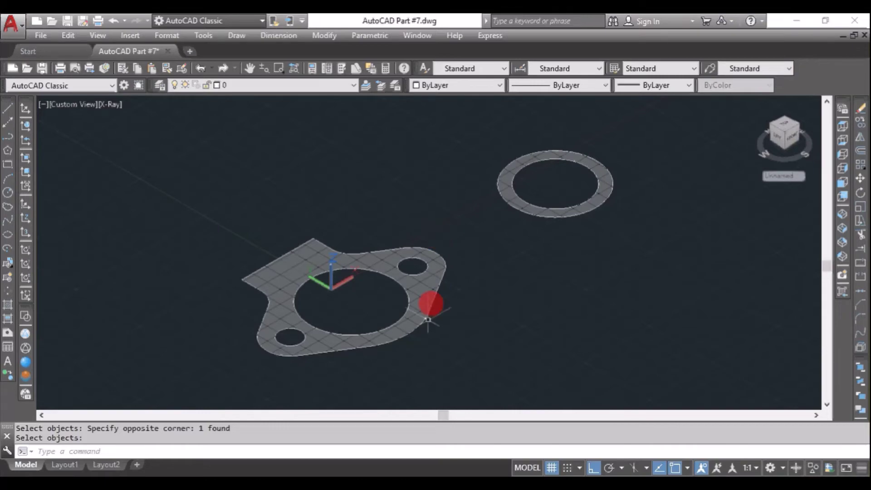
click(461, 474)
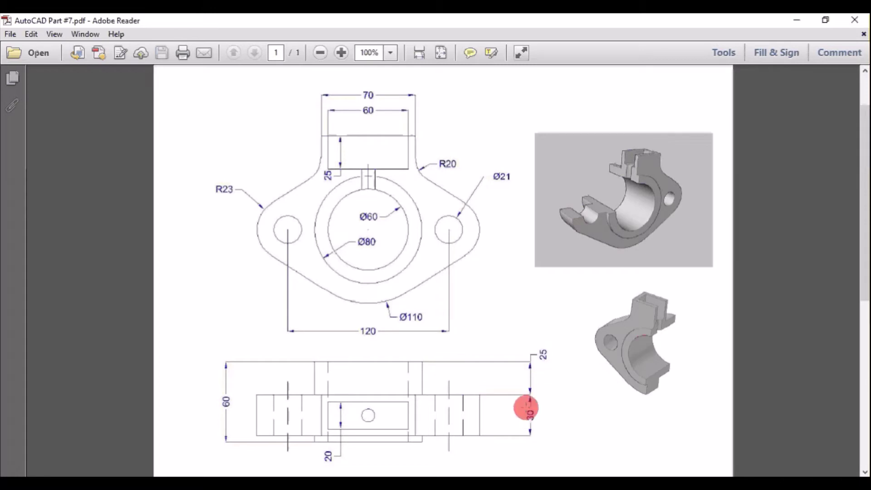
Extrude the holed flange plate region by -30 and compare with the part drawing.
click(461, 474)
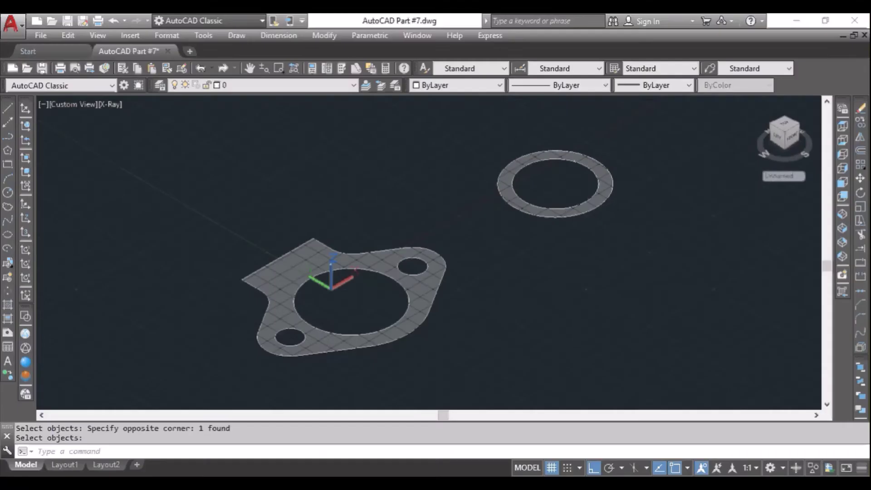
text(EXT)
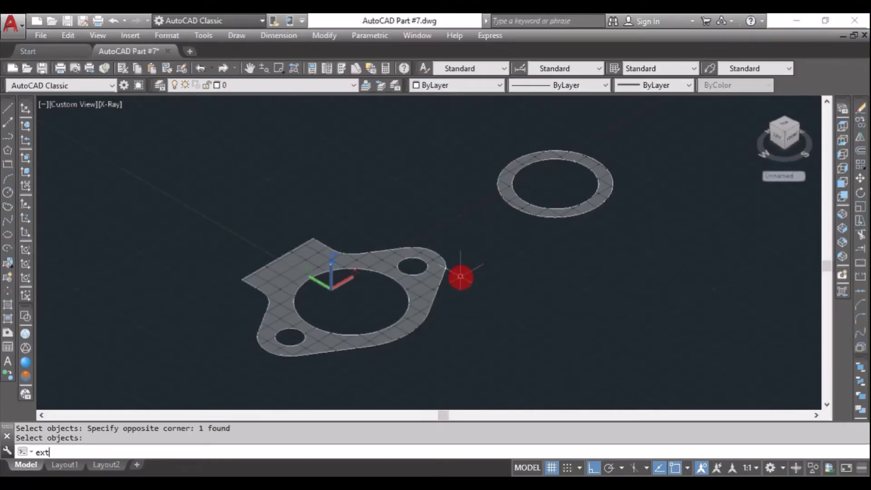
key(Return)
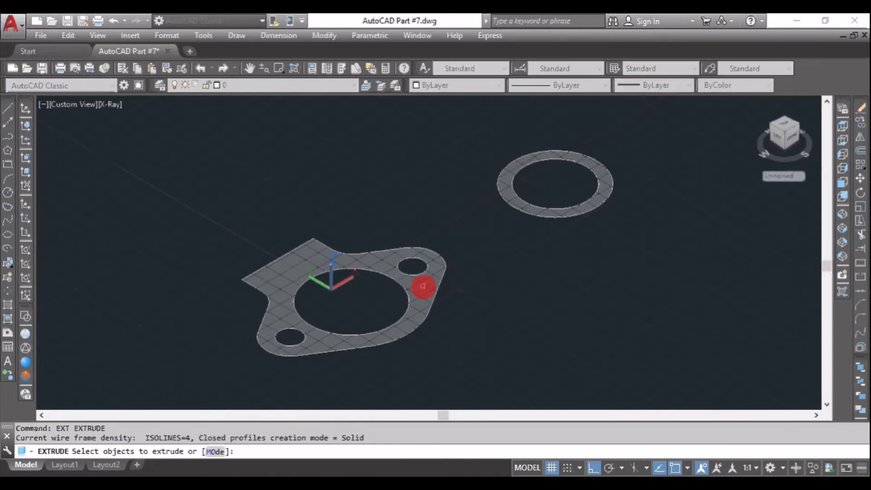
click(423, 286)
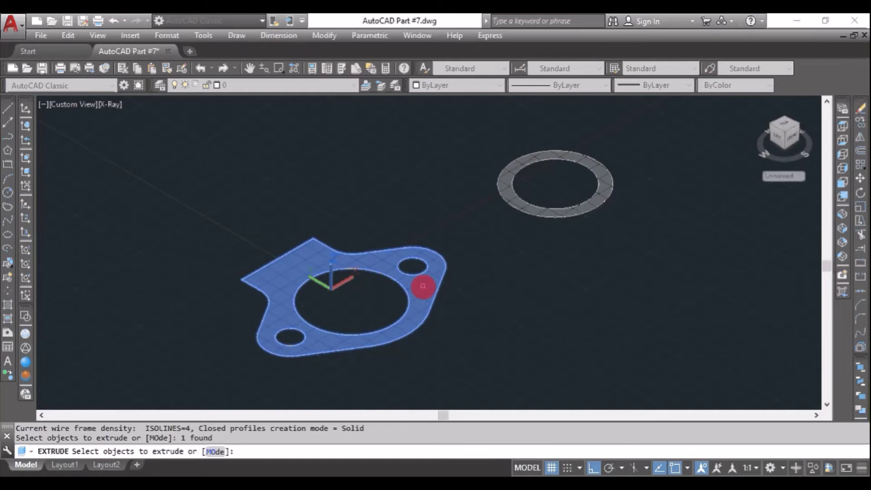
right_click(427, 311)
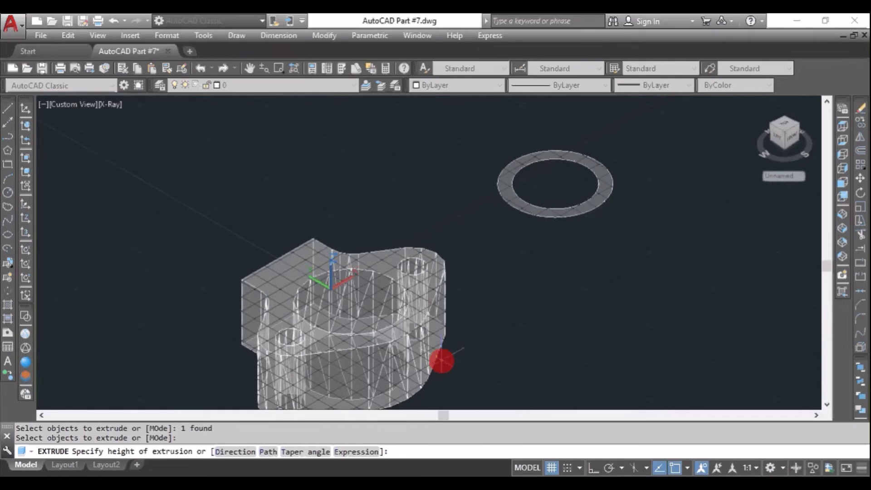
text(-)
text(30)
key(Return)
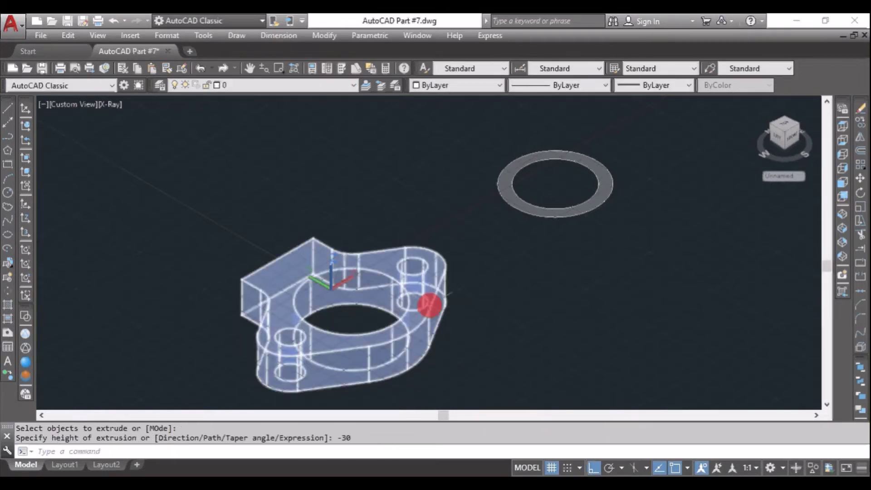
key(alt+Tab)
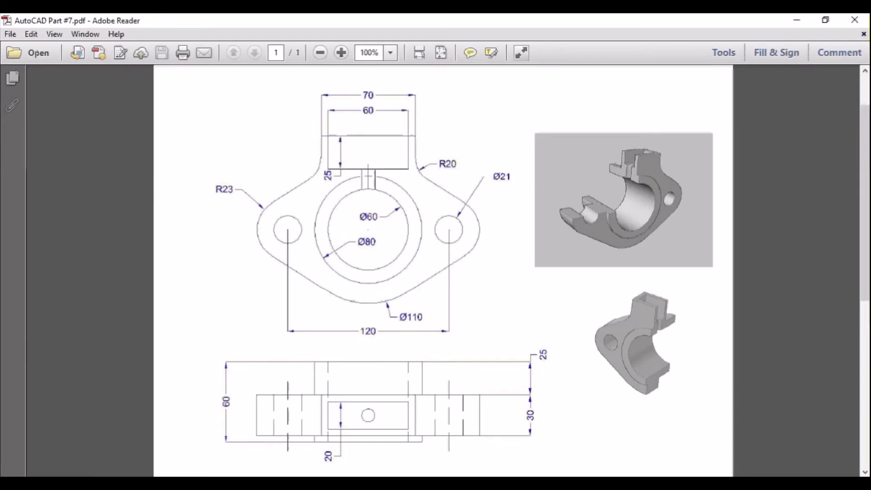
key(alt+Tab)
right_click(437, 181)
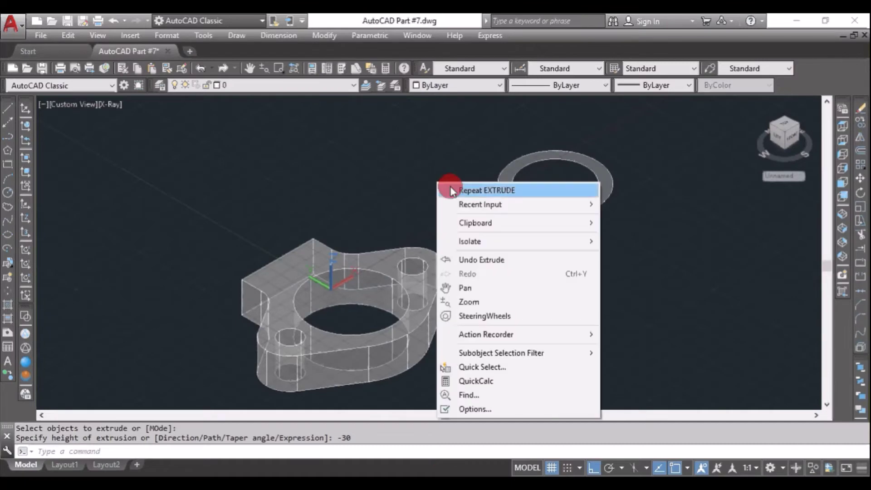
Extrude the Ø80/Ø60 ring region by -60 into a hollow cylinder.
click(481, 191)
click(510, 210)
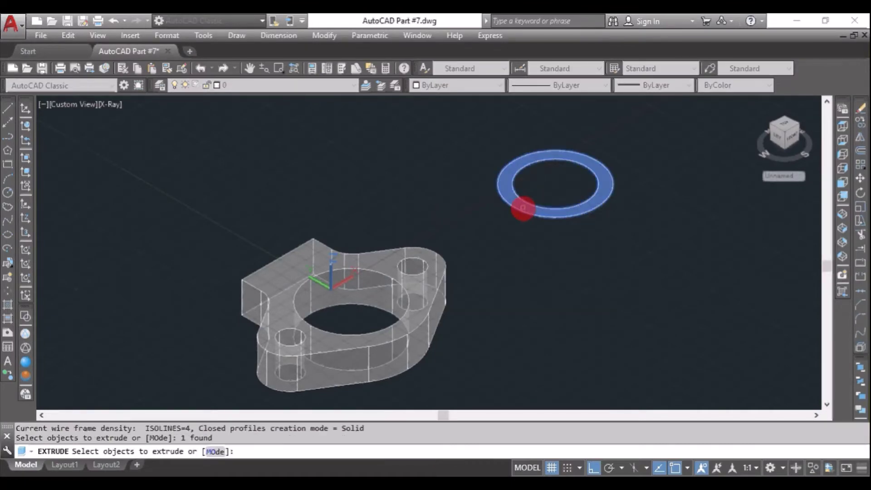
key(Return)
text(-)
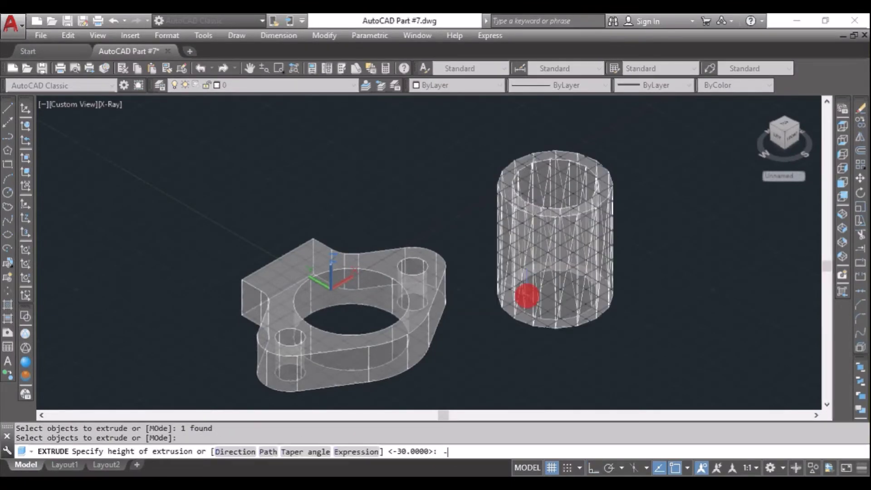
text(60)
key(Return)
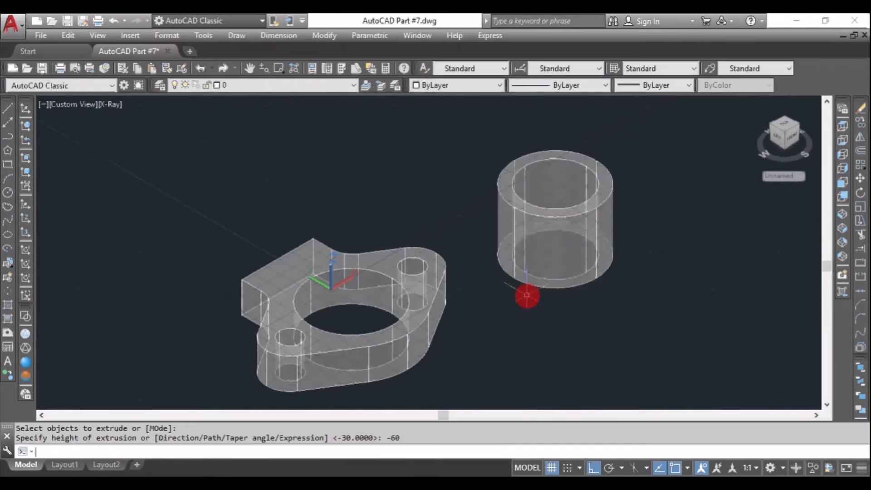
scroll(470, 241, down, 2)
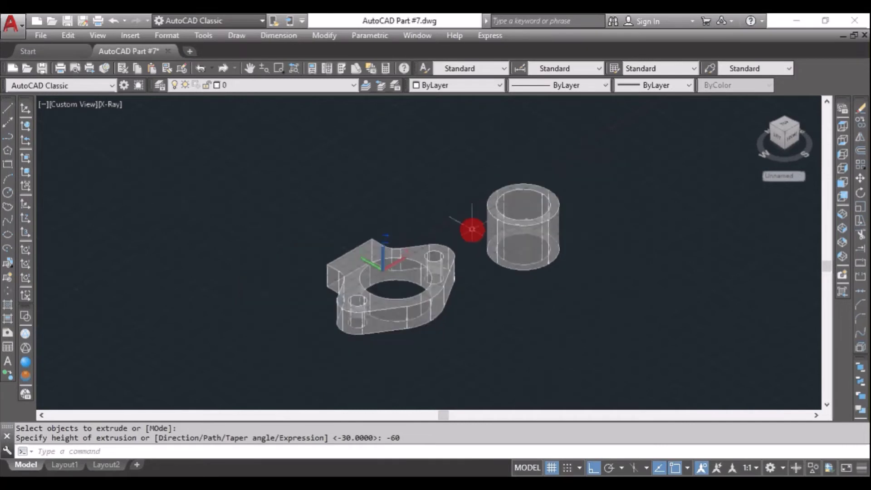
Move the hollow cylinder 200 units back onto the flange centre and check the PDF.
text(m)
key(Return)
click(472, 229)
click(560, 180)
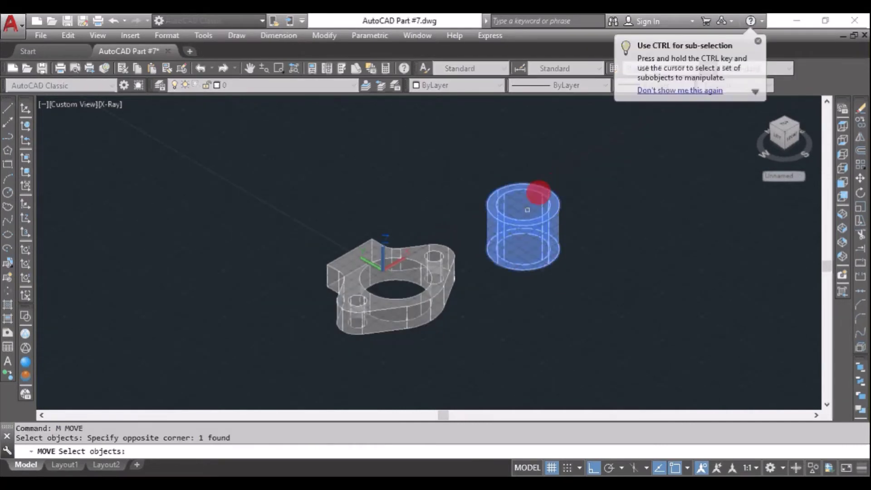
key(Return)
click(543, 134)
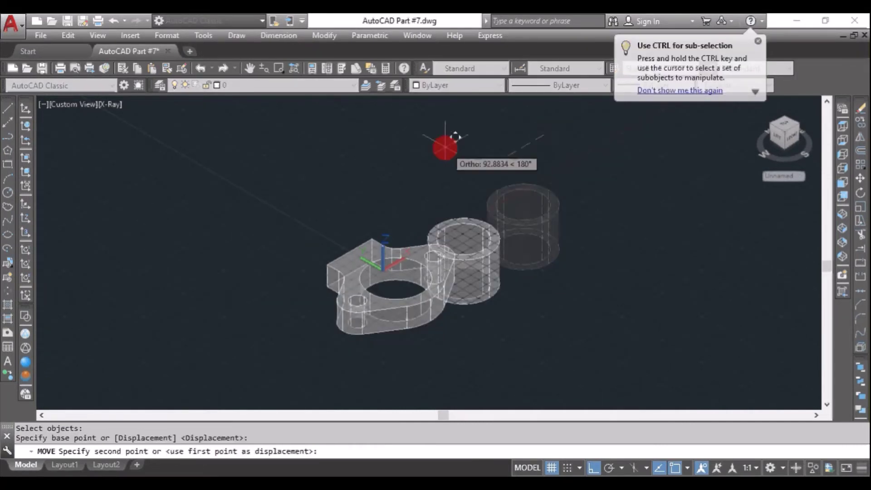
text(20)
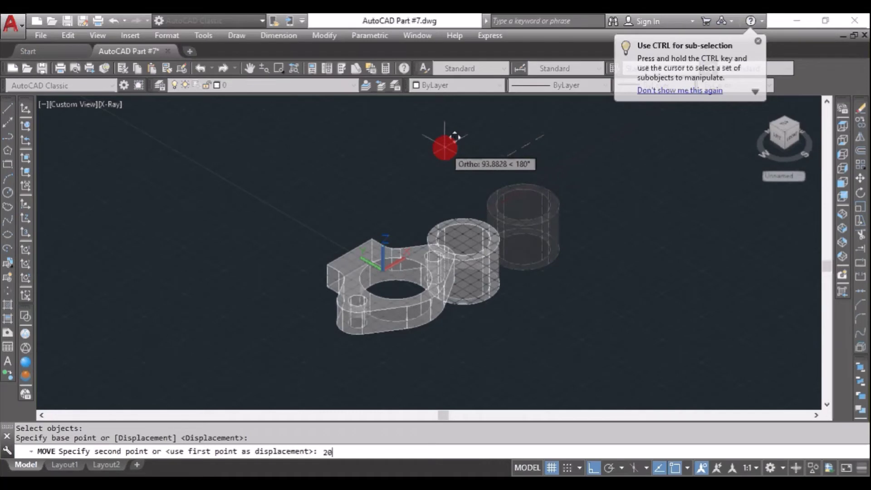
text(0)
key(Return)
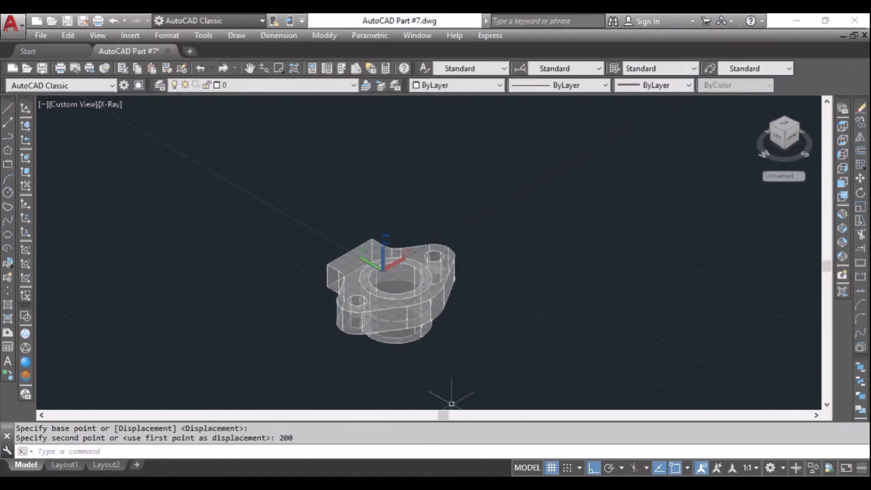
key(alt+Tab)
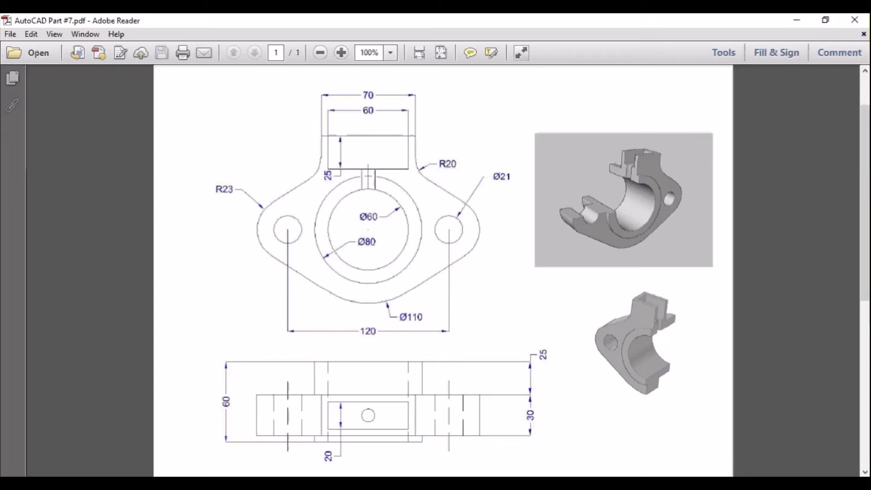
click(422, 474)
Move the hollow cylinder 5 units along the Z axis.
text(m)
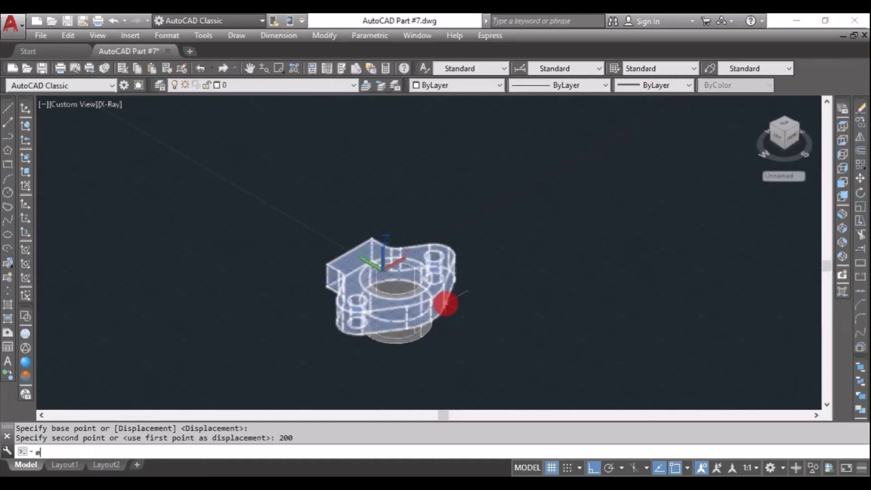
key(Return)
click(422, 338)
key(Return)
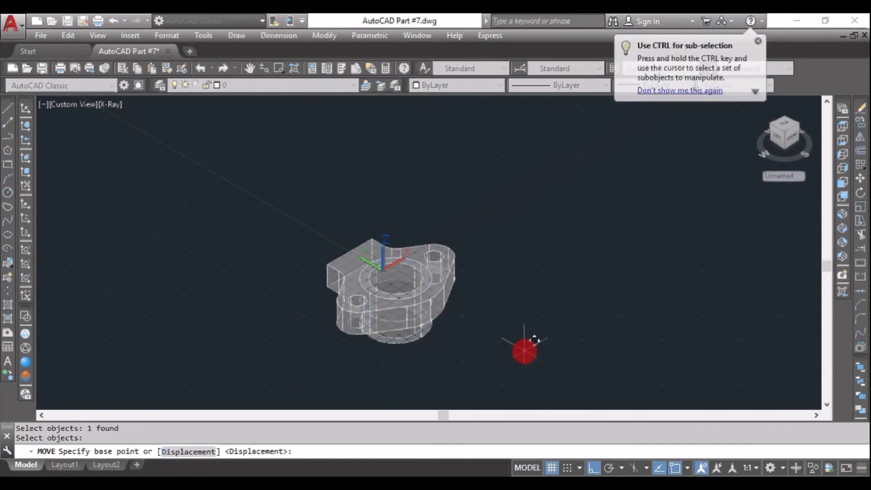
click(524, 345)
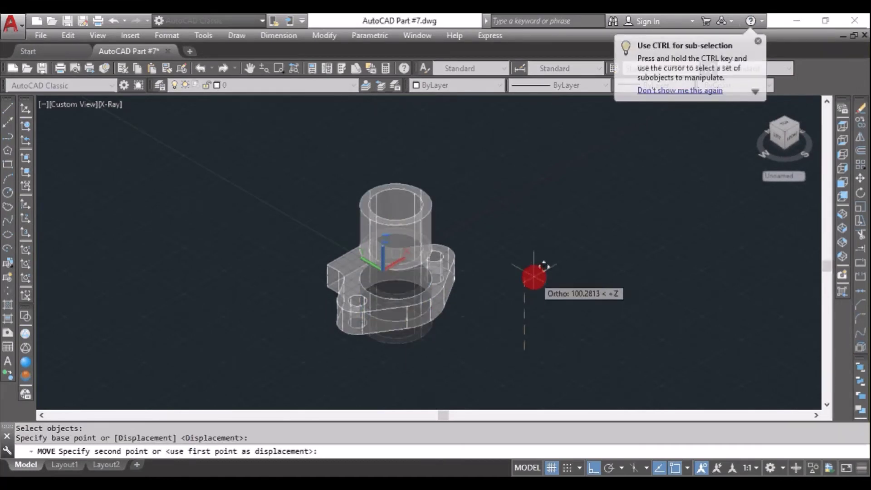
text(5)
key(Return)
Shade the model in the Conceptual visual style and turn off the grid.
scroll(426, 297, up, 2)
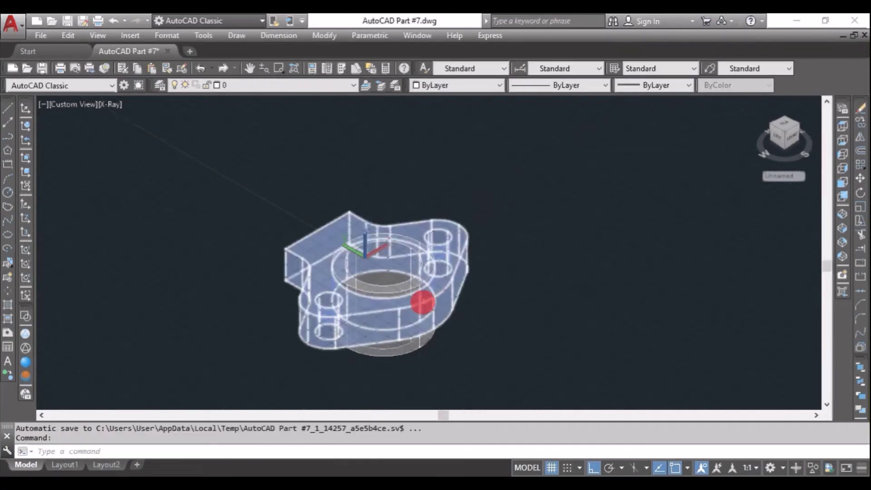
click(112, 105)
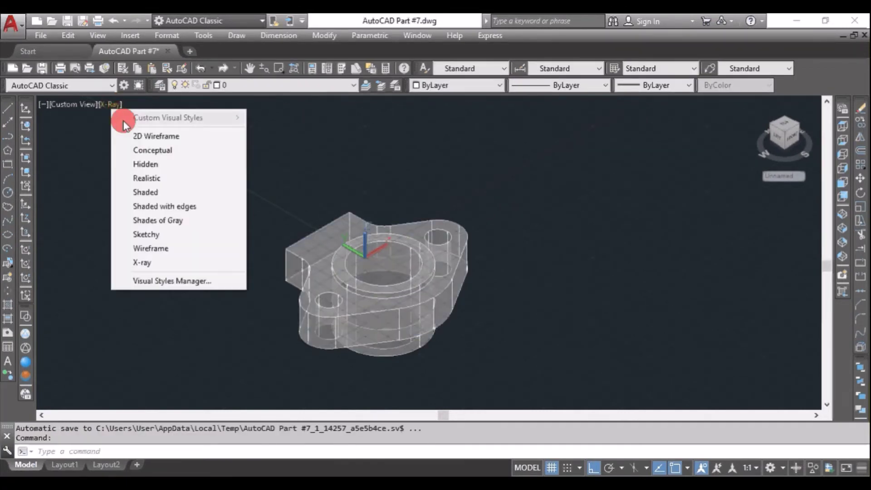
click(145, 151)
scroll(342, 295, up, 2)
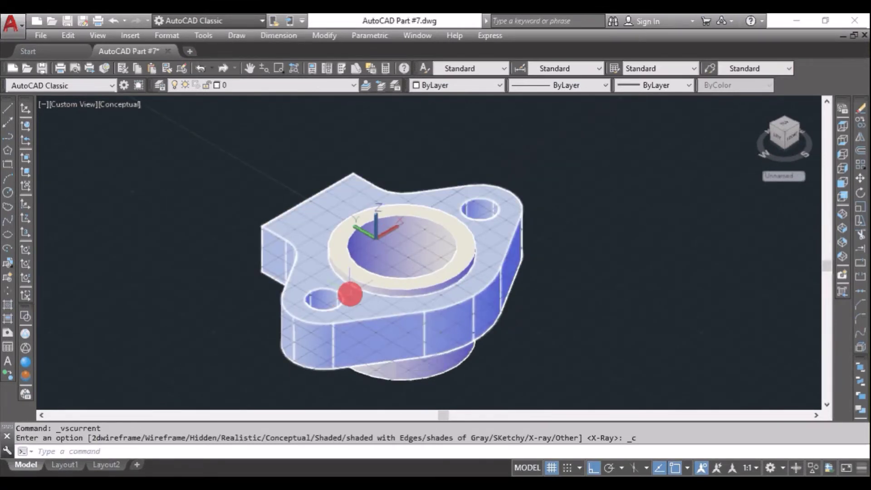
key(F7)
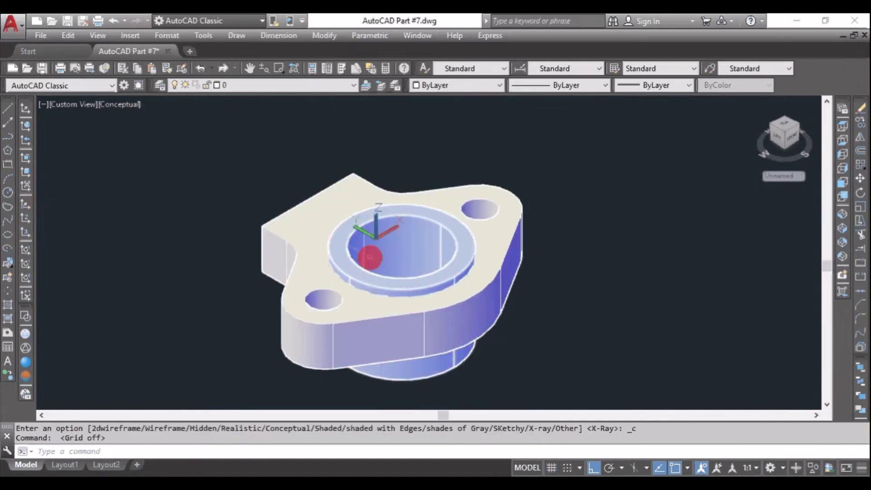
text(u)
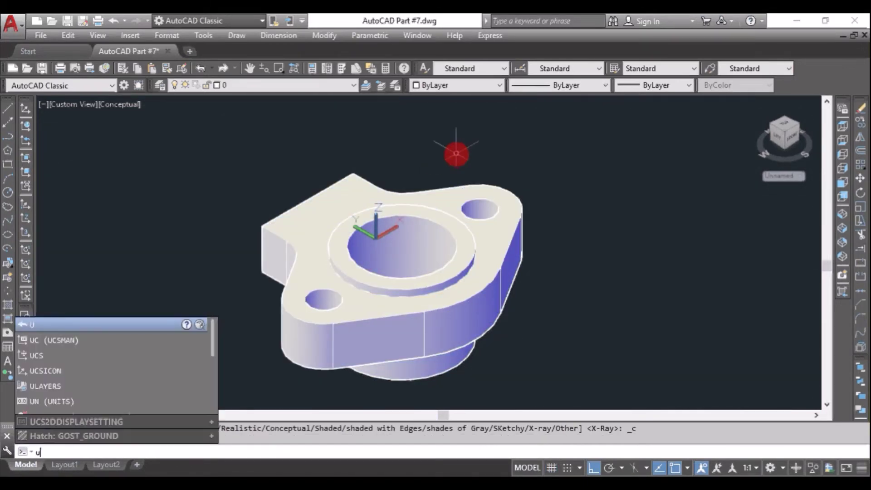
text(ni)
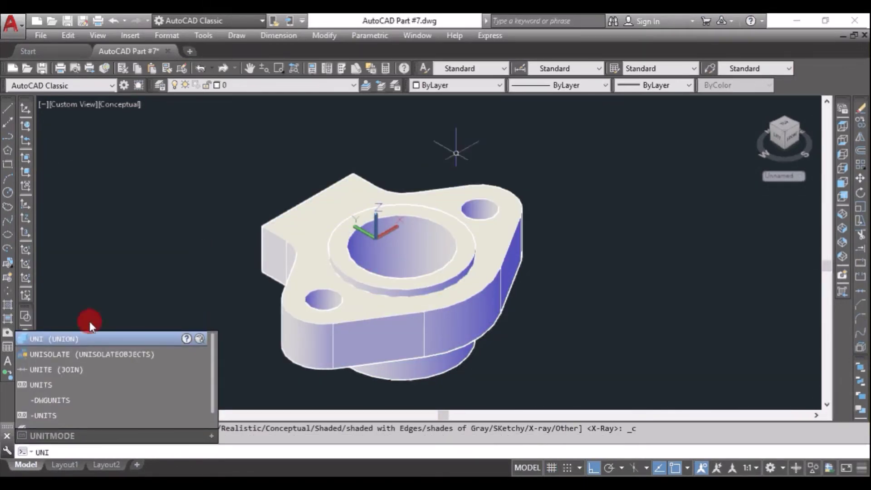
Union the flange body and hollow cylinder, window-selecting both solids.
click(75, 336)
click(543, 163)
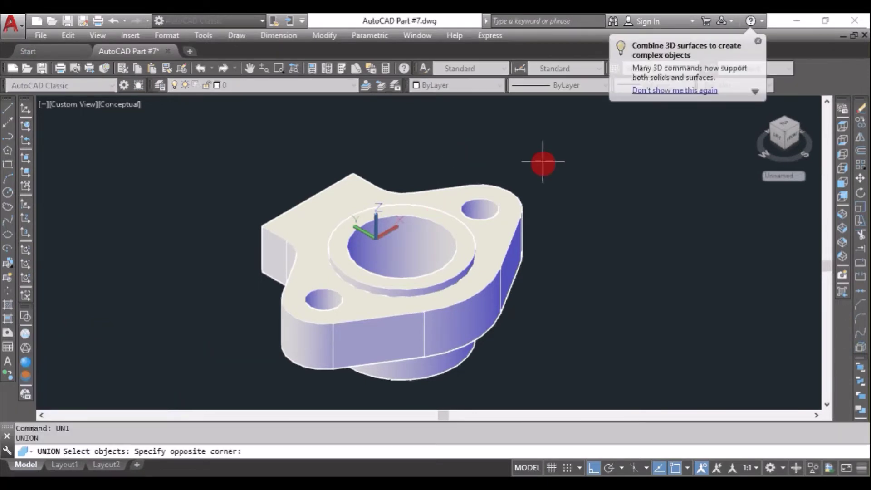
click(272, 375)
key(Return)
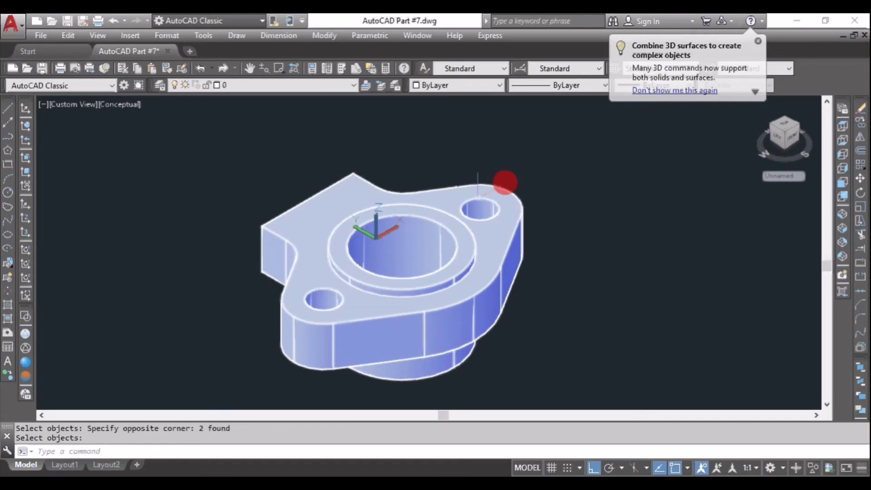
key(Return)
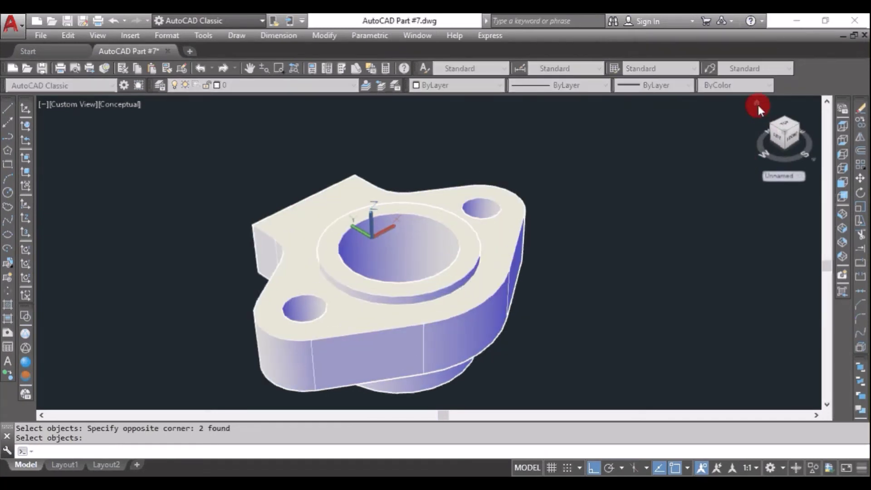
View the part from the ViewCube's northwest corner and zoom and pan in on it.
click(757, 104)
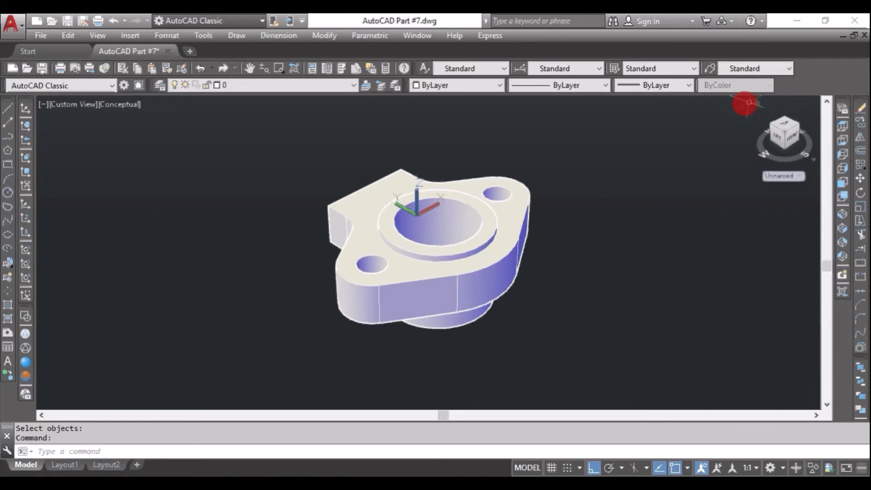
click(769, 124)
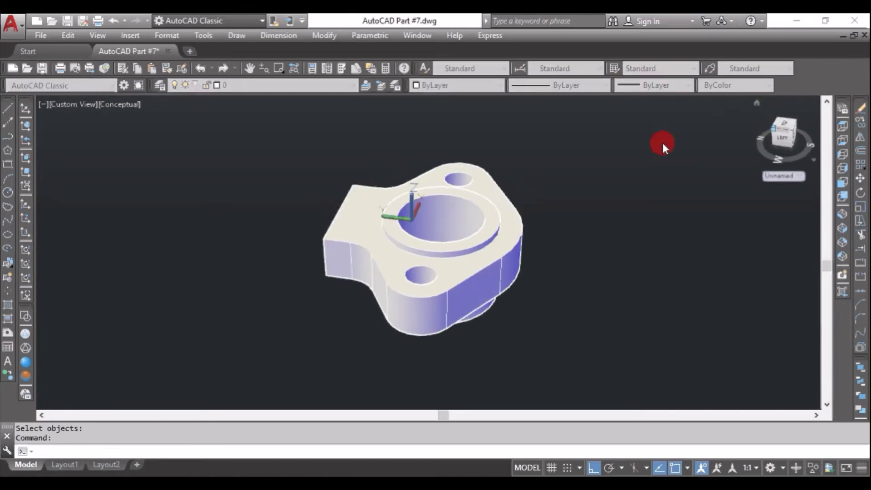
scroll(351, 294, up, 3)
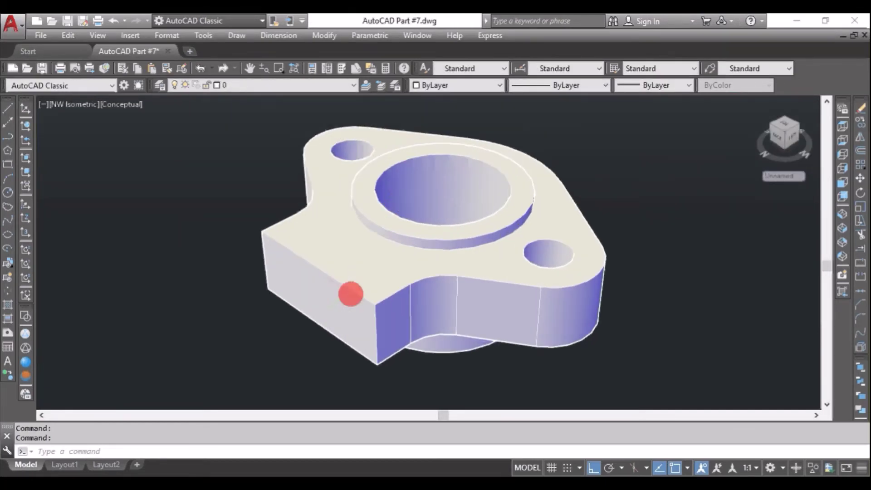
scroll(351, 293, up, 2)
middle_drag(354, 292, 422, 258)
key(Escape)
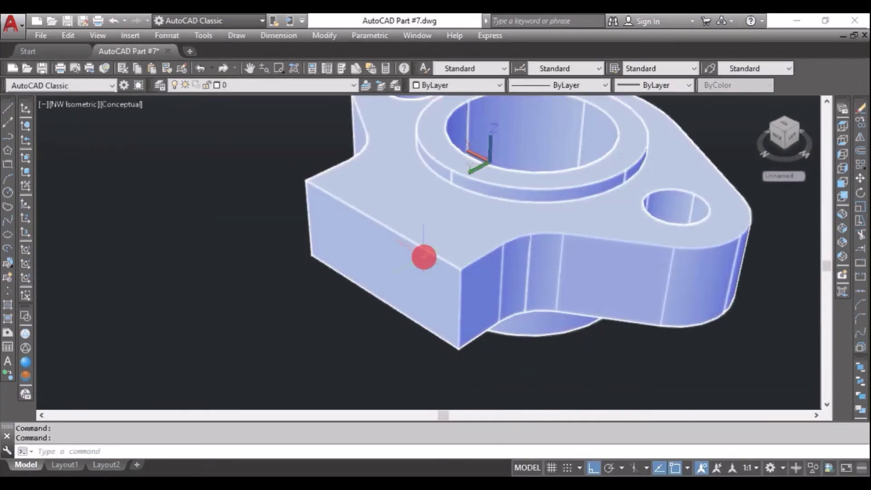
scroll(422, 256, down, 2)
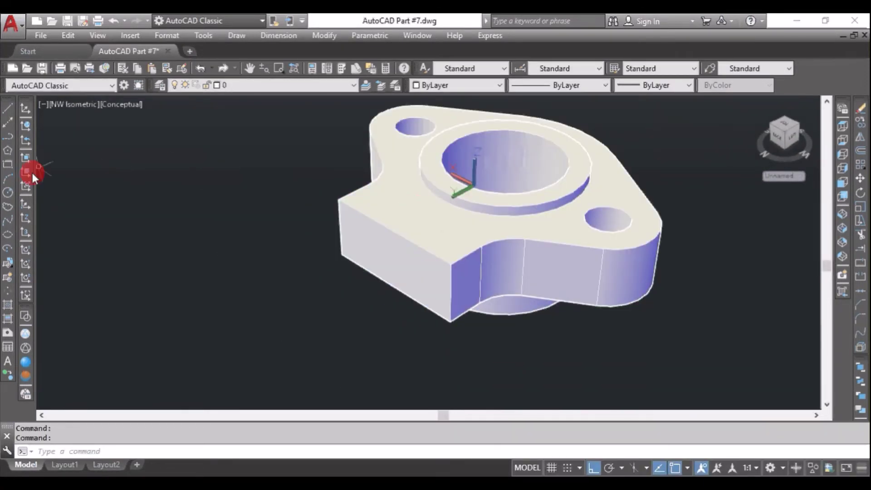
Realign the UCS by Z axis with its origin at the boss's end corner.
click(7, 166)
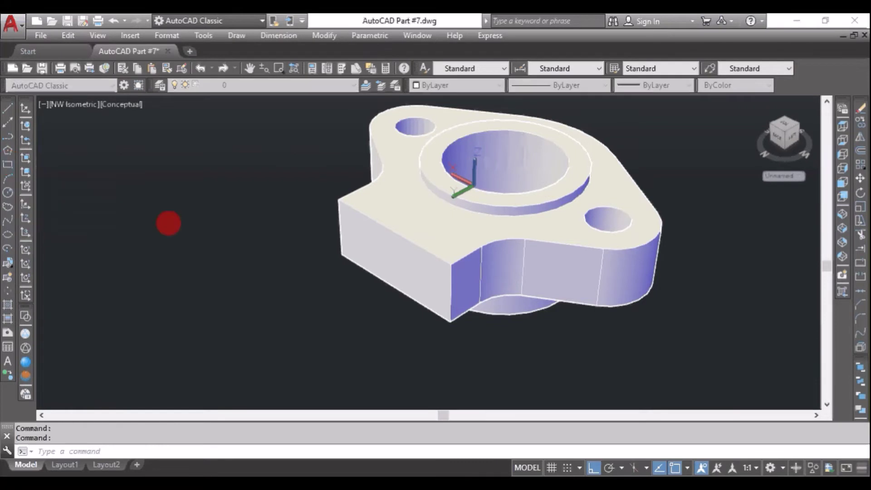
click(340, 200)
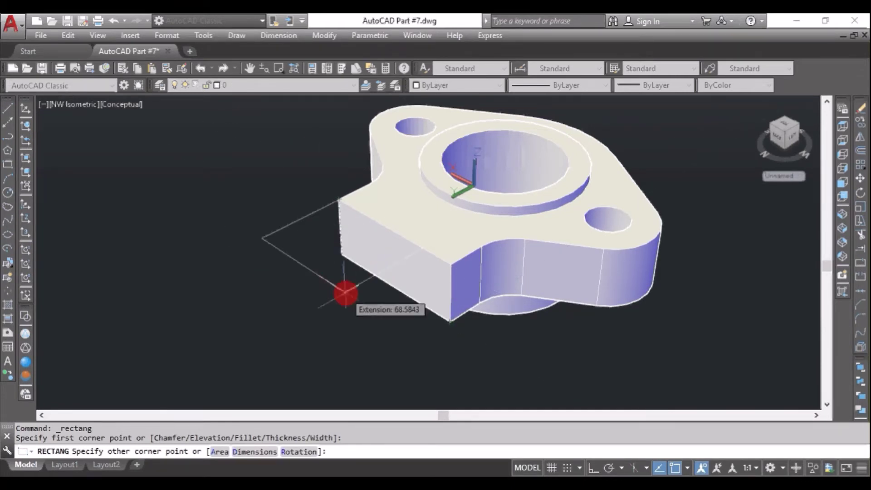
key(Escape)
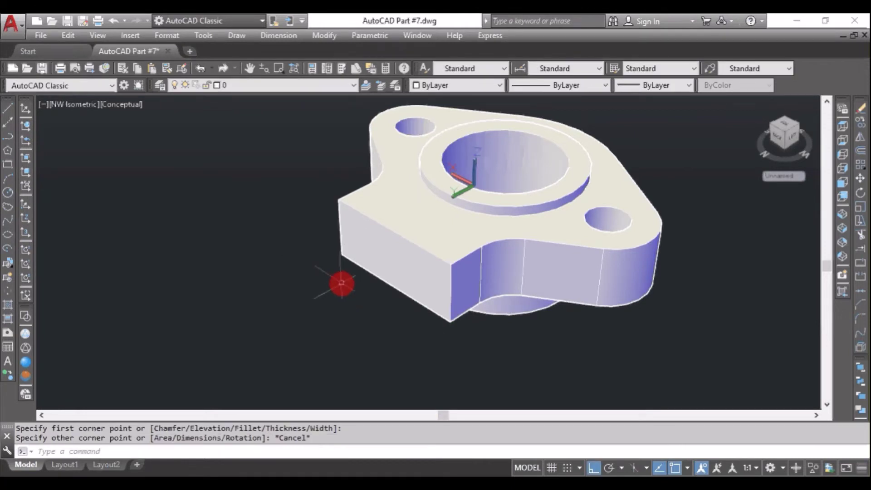
click(26, 217)
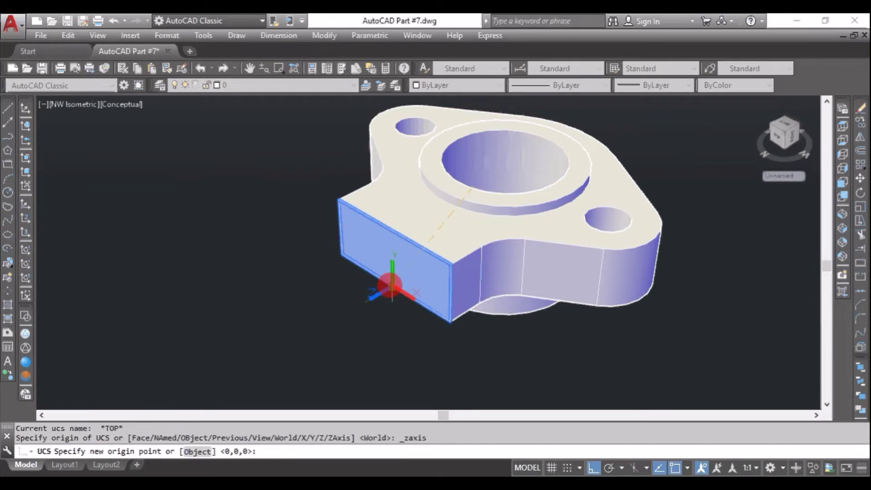
click(390, 285)
key(Return)
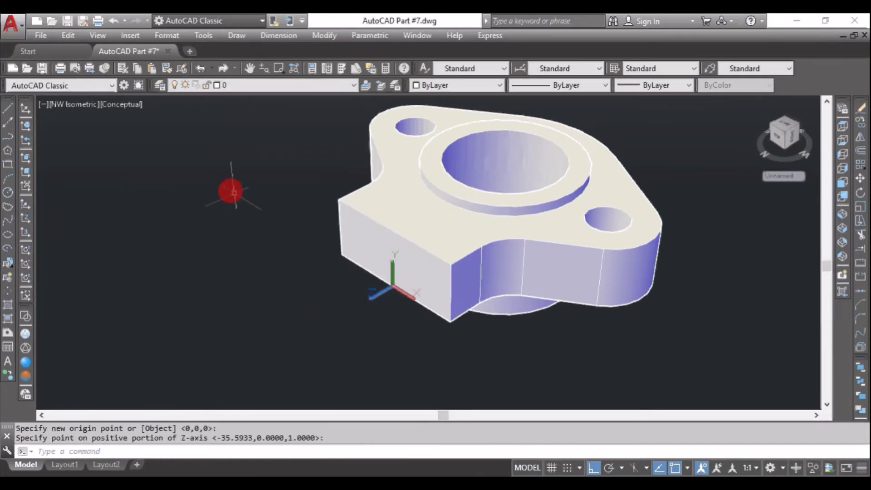
Draw a corner-to-corner rectangle outlining the boss's end face.
click(8, 165)
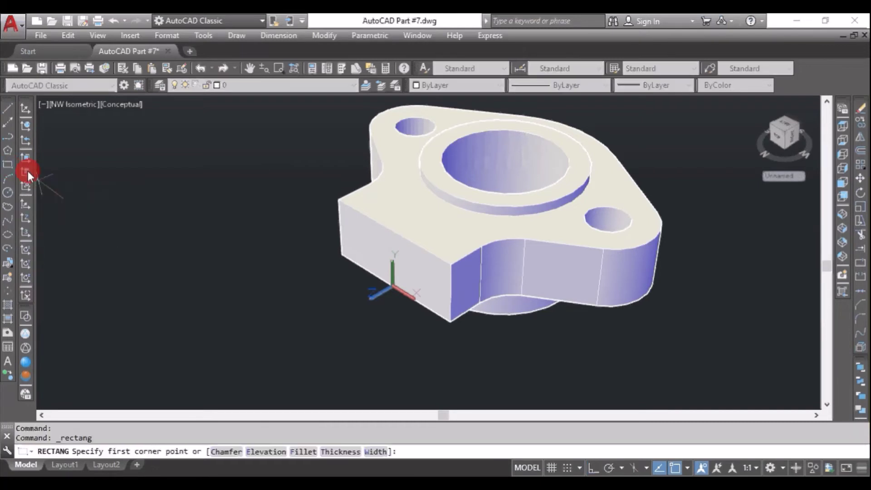
click(338, 199)
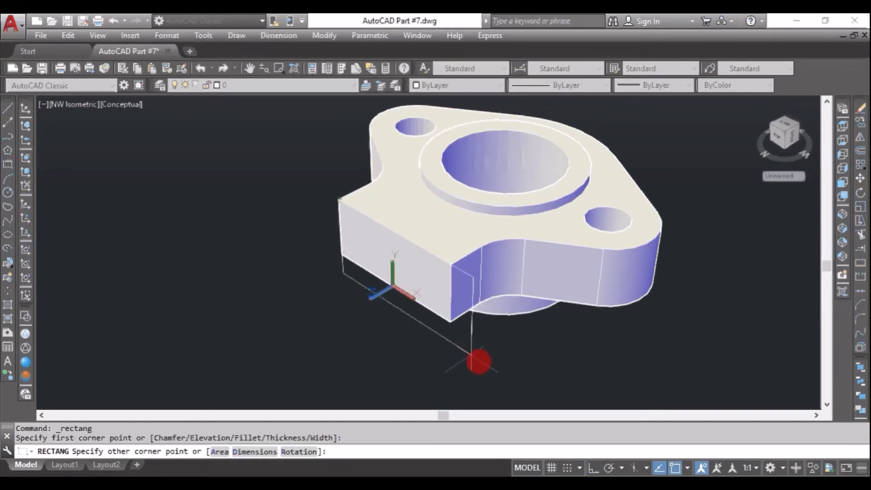
click(450, 324)
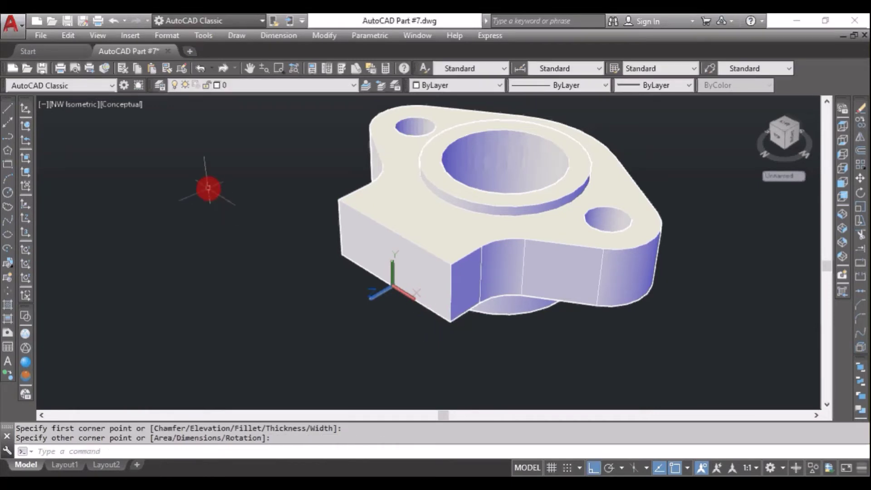
click(452, 179)
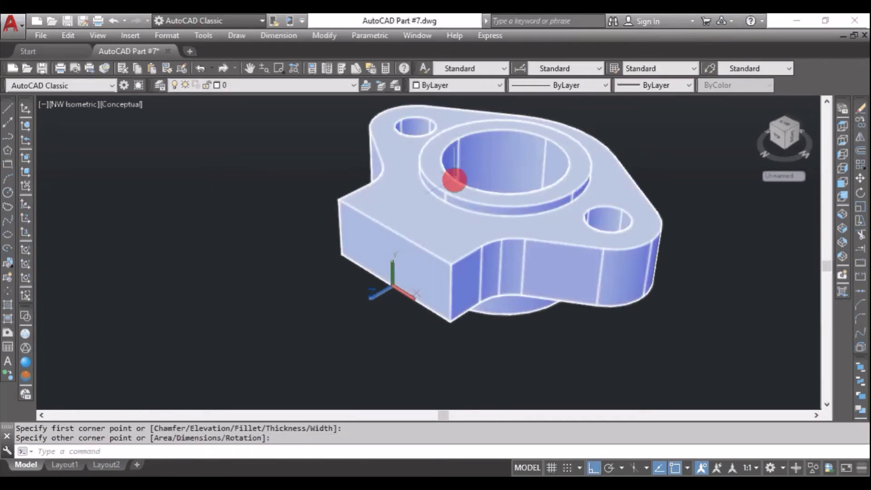
Hide the flange solid with Isolate > Hide Objects after checking the reference PDF.
right_click(239, 162)
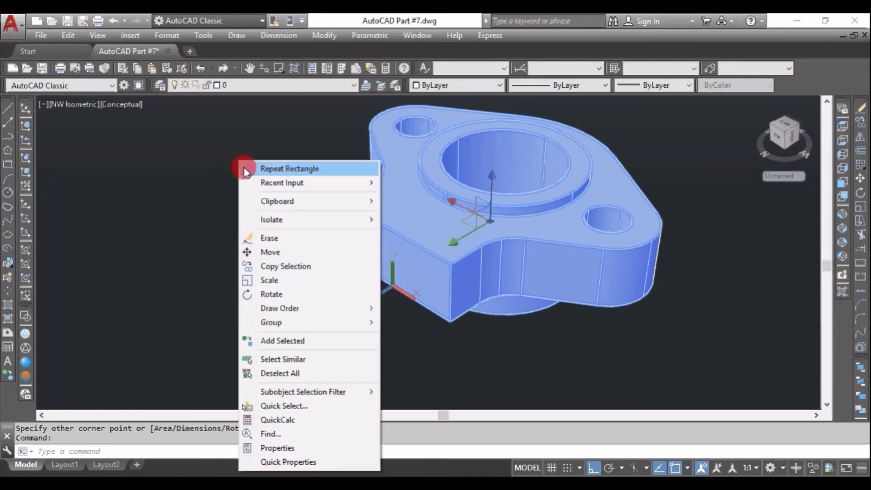
mouse_move(271, 219)
click(407, 231)
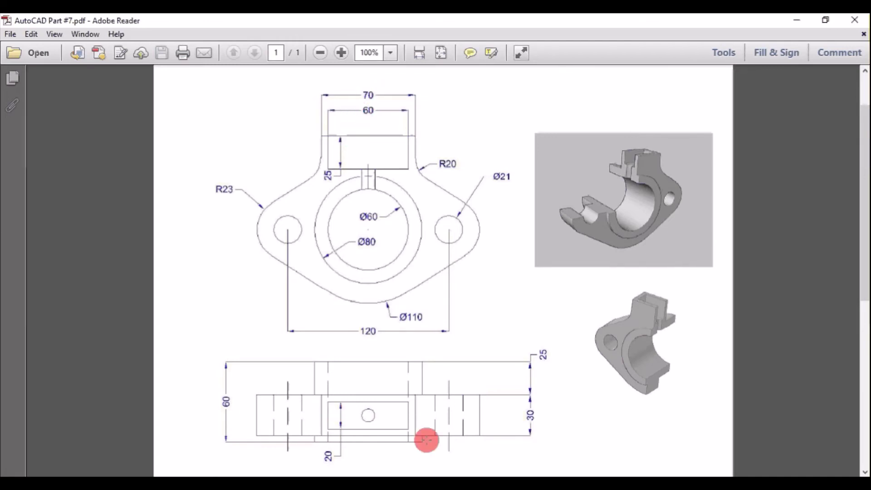
click(431, 484)
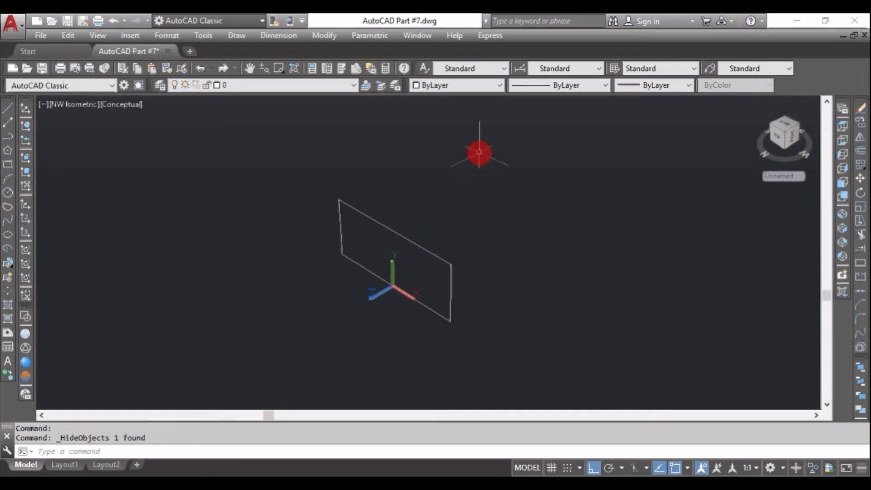
Offset the end-face rectangle 5 units inward.
text(of)
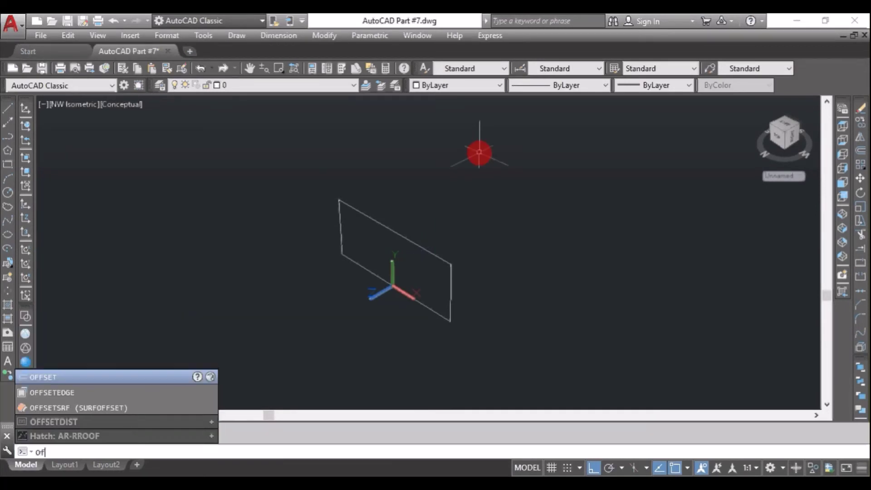
text(f)
click(67, 338)
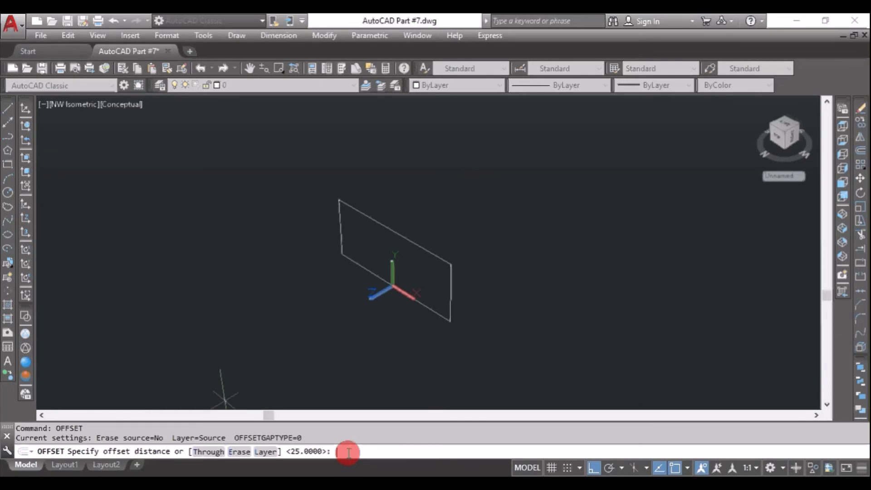
text(5)
key(Return)
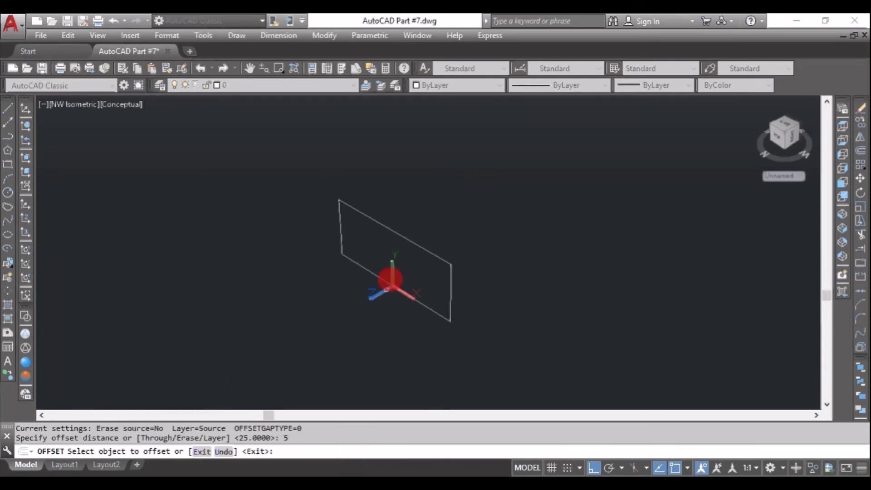
click(395, 231)
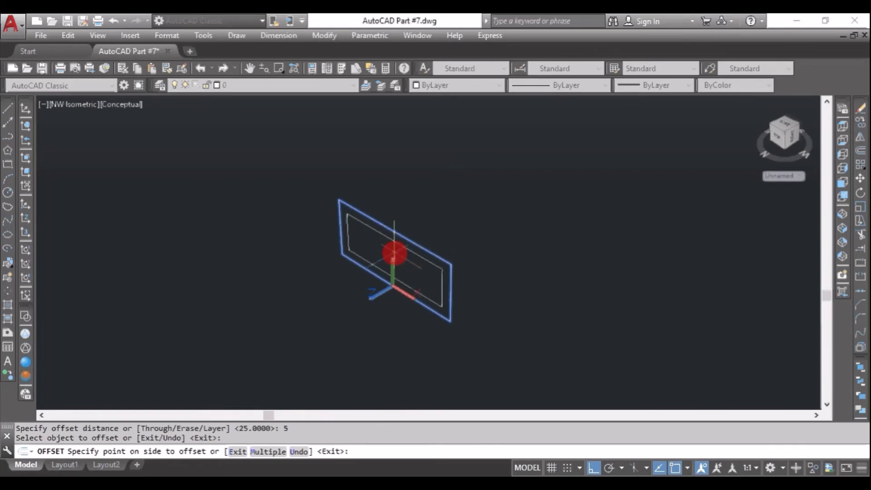
click(394, 254)
right_click(400, 254)
click(408, 258)
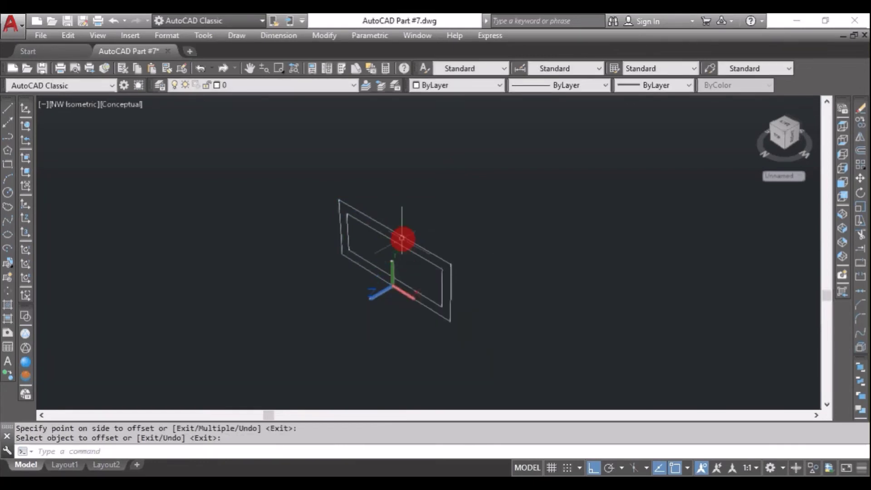
Erase the original outer rectangle.
click(402, 238)
right_click(415, 196)
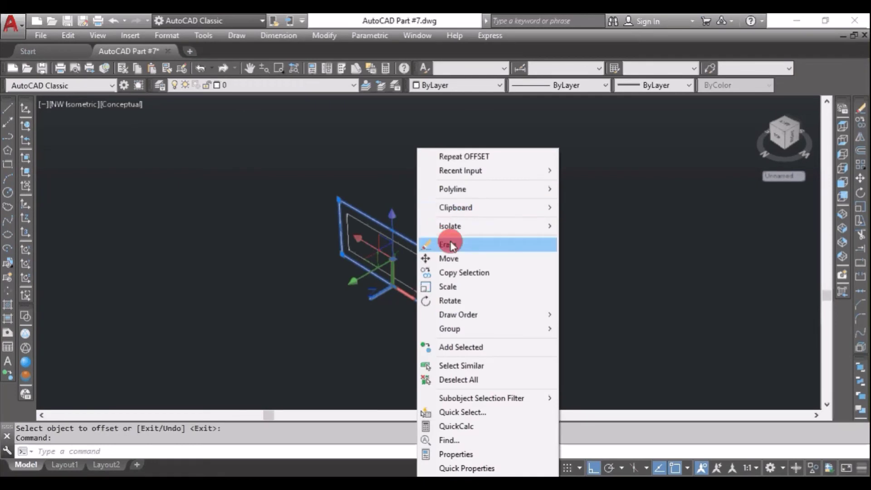
click(451, 242)
right_click(443, 176)
mouse_move(486, 198)
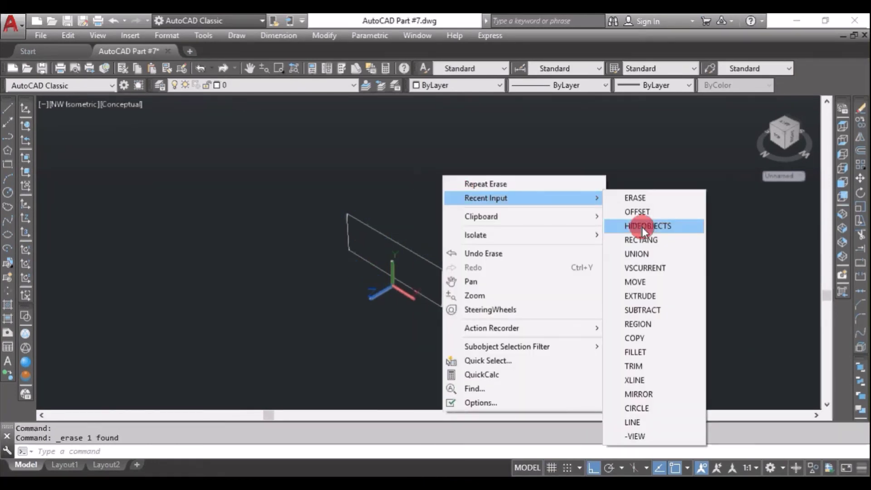
Extrude the inner rectangle -25 into a solid box, checking the depth on the PDF.
click(652, 296)
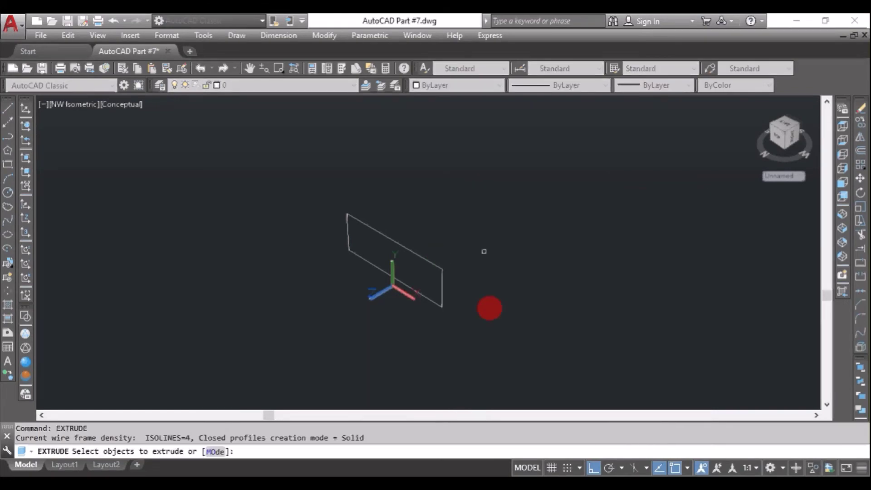
key(alt+Tab)
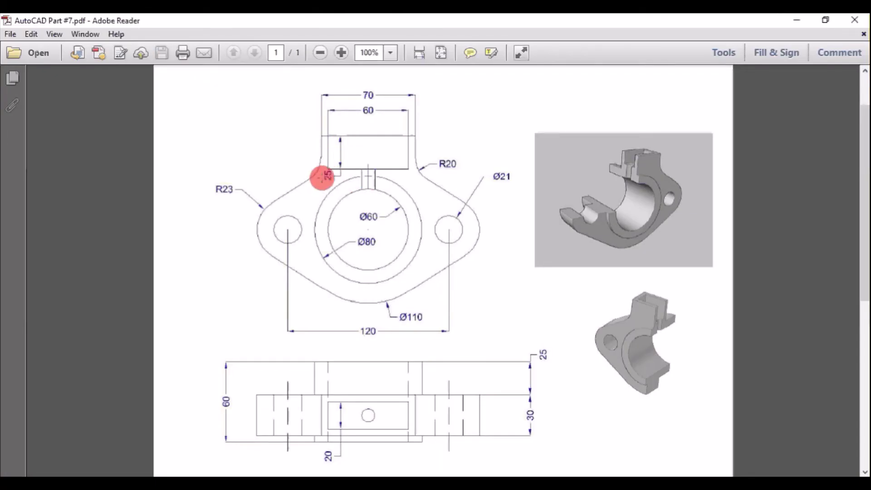
key(alt+Tab)
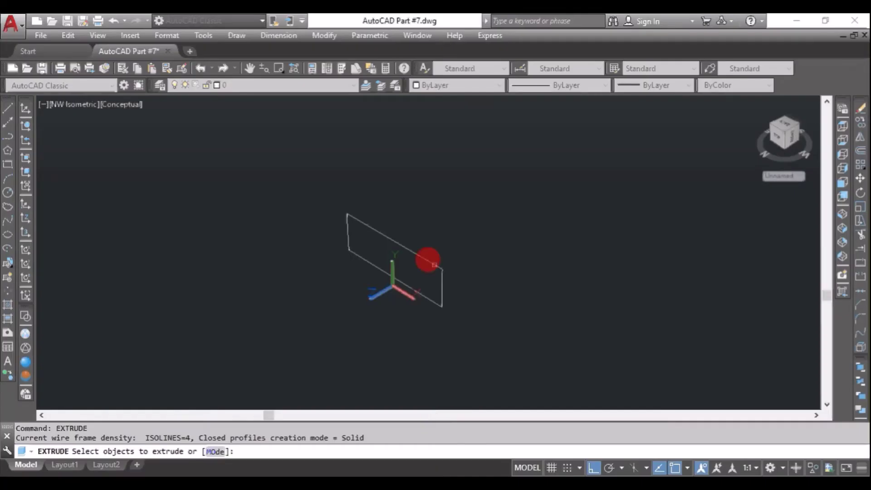
click(422, 257)
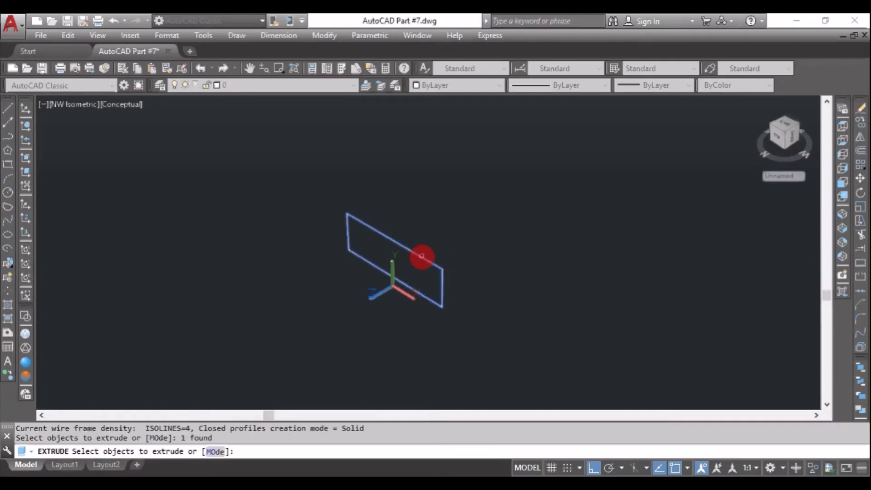
key(Return)
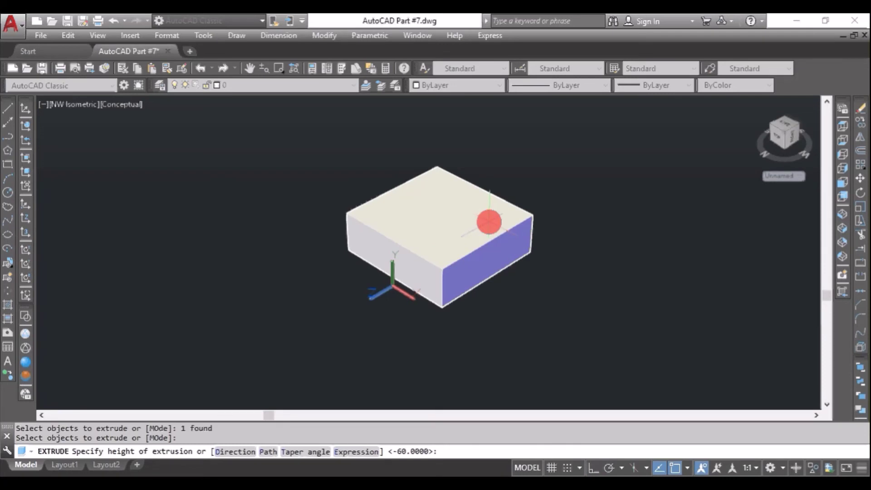
text(-2)
text(5)
key(Return)
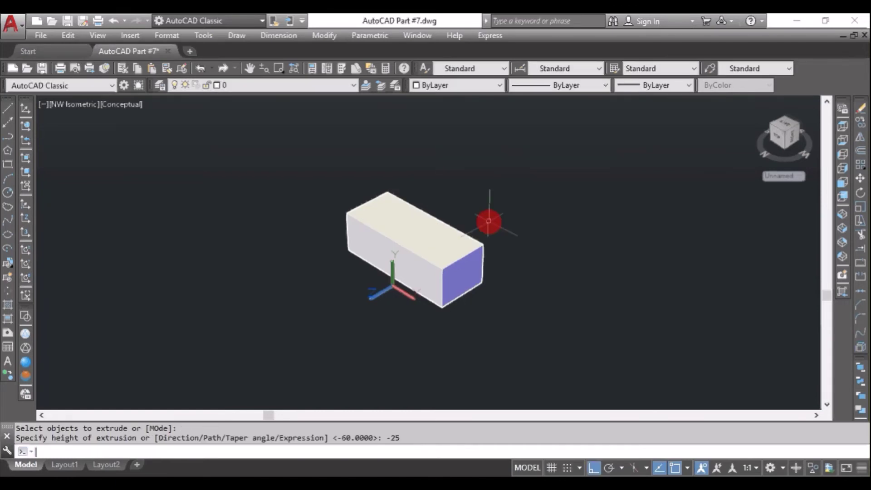
Unhide the flange solid so it shows again.
right_click(525, 188)
mouse_move(606, 248)
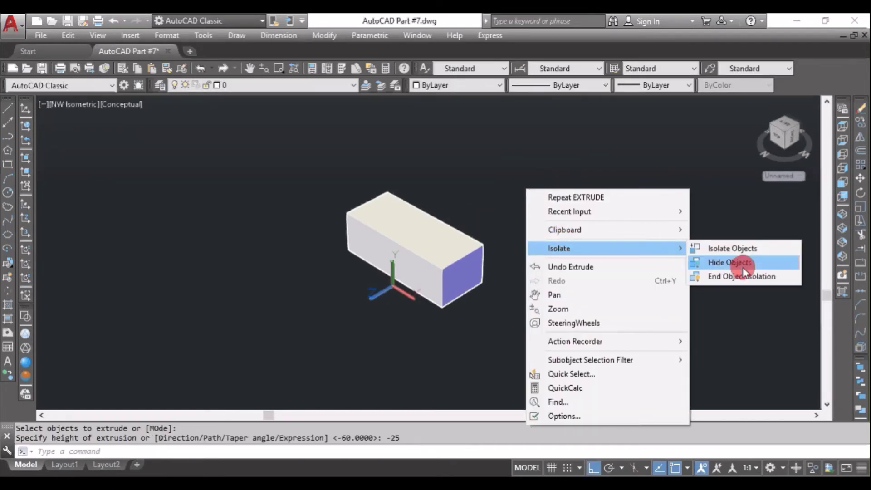
click(712, 276)
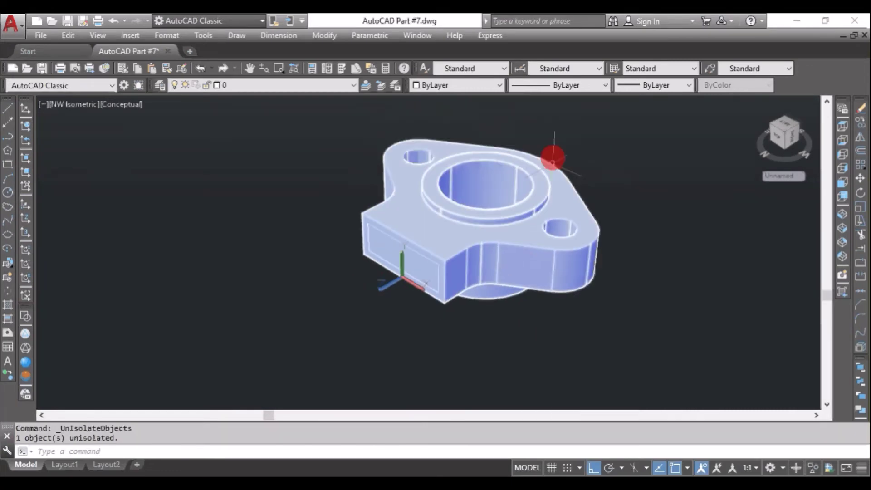
scroll(528, 185, down, 2)
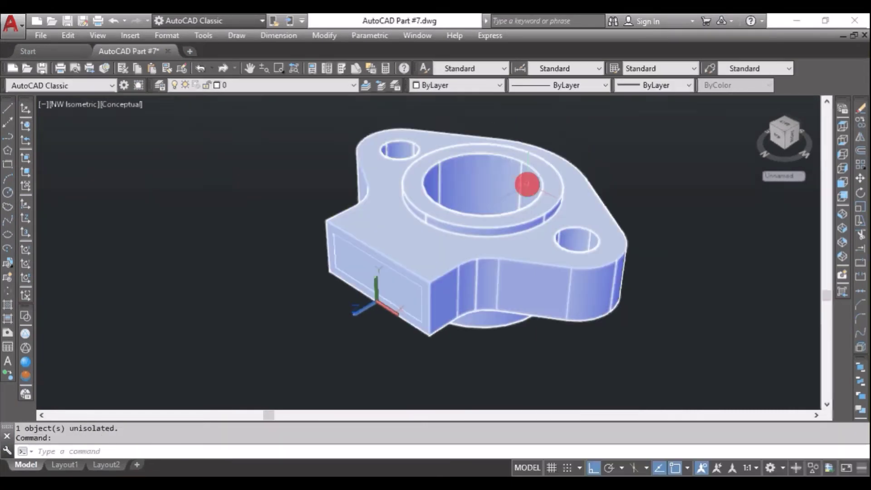
Subtract the 25-deep box from the flange to leave a rectangular pocket.
right_click(629, 131)
mouse_move(672, 154)
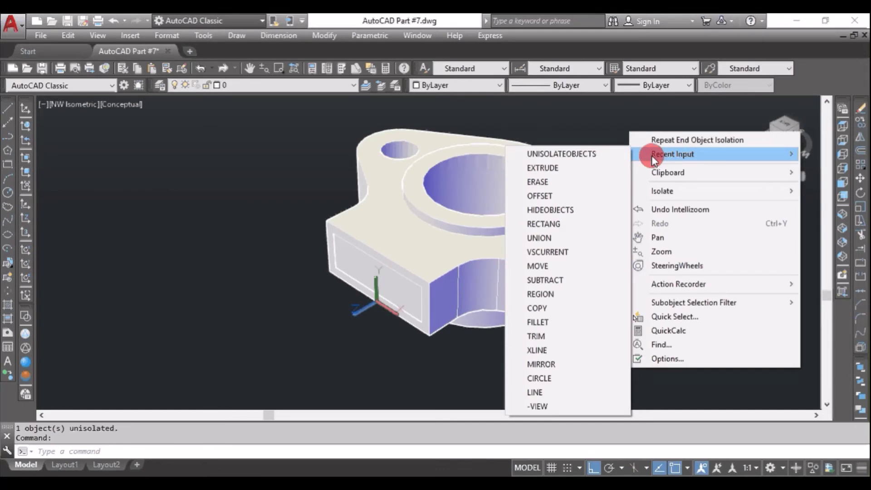
click(542, 279)
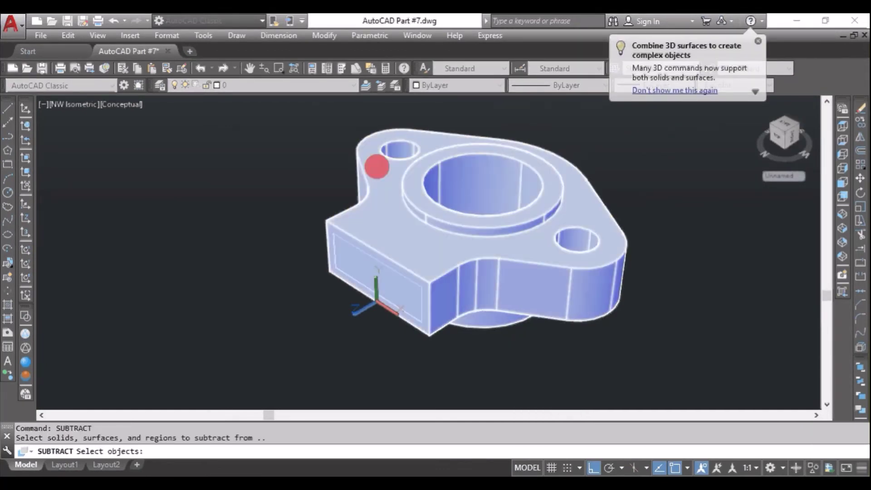
click(377, 166)
key(Return)
click(241, 164)
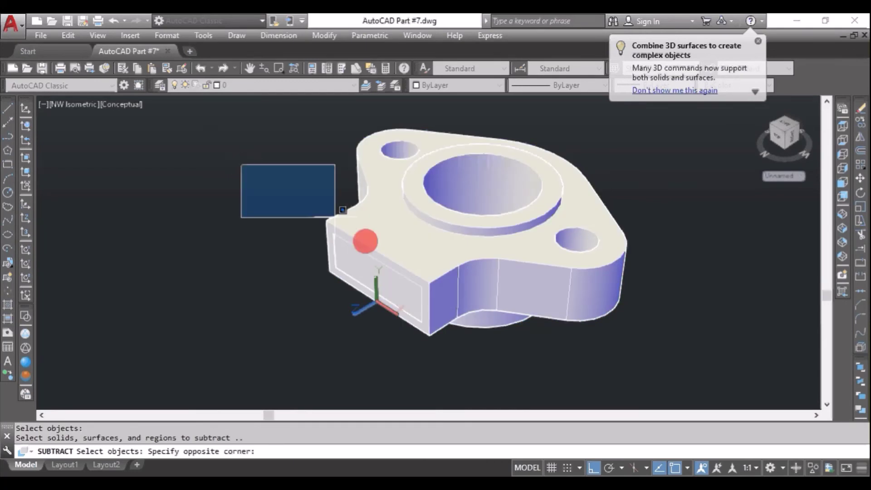
click(510, 363)
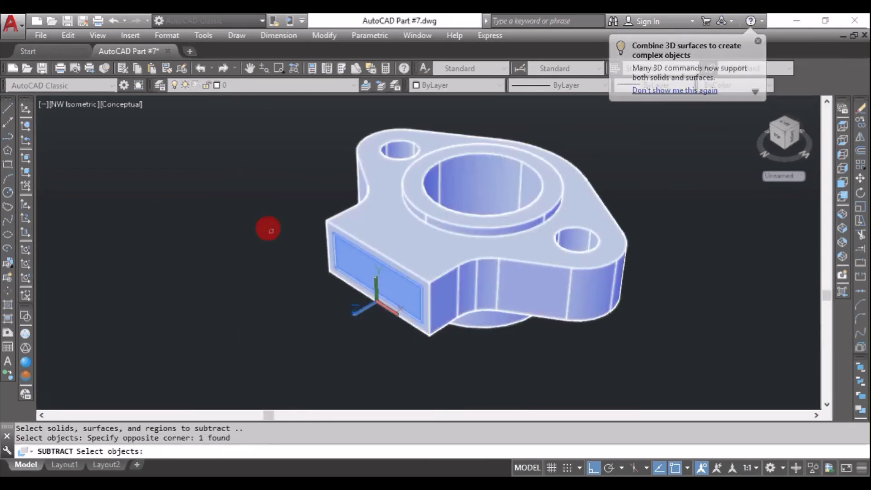
key(Return)
scroll(387, 283, up, 3)
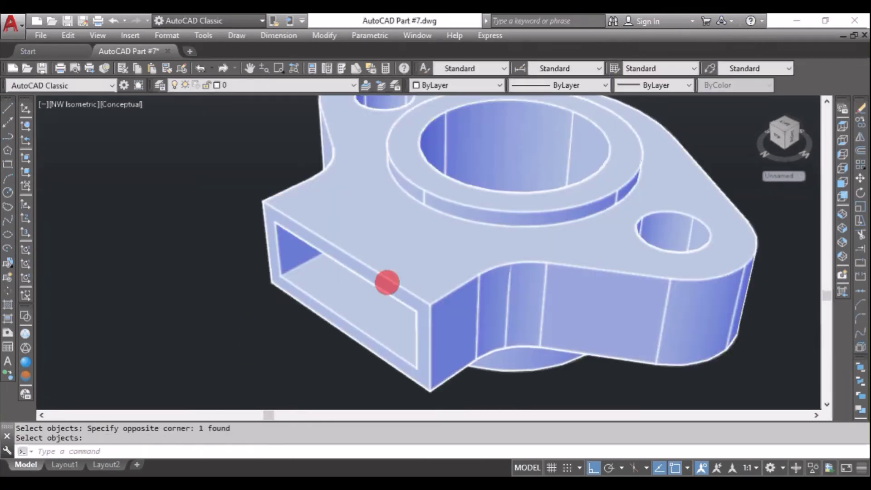
scroll(454, 245, down, 2)
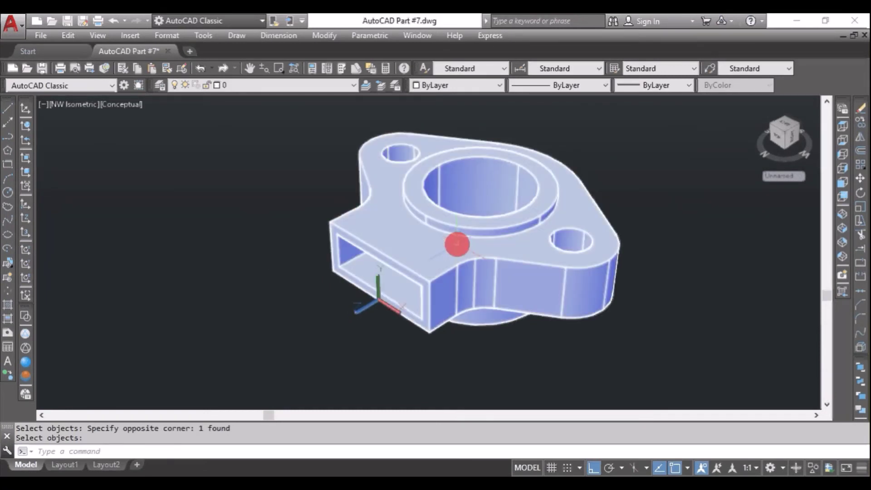
Orbit the model to inspect the underside of the flange.
text(z)
key(Return)
key(Return)
right_click(472, 198)
mouse_move(535, 238)
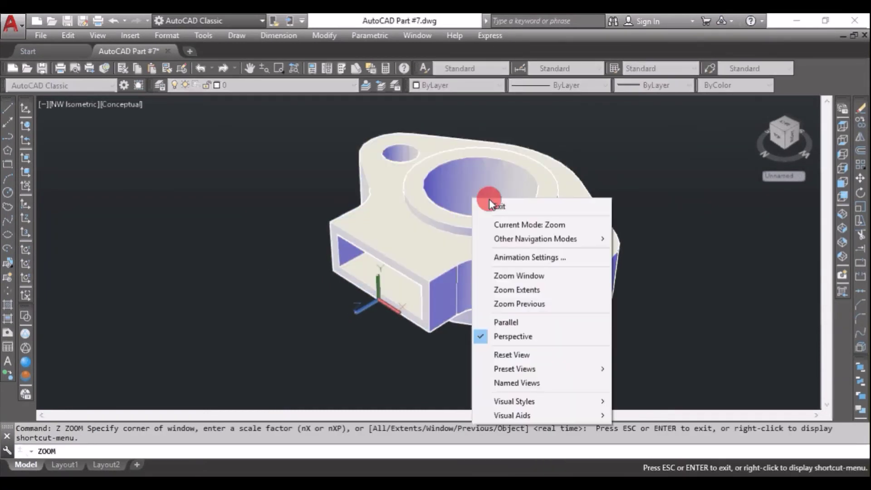
click(651, 239)
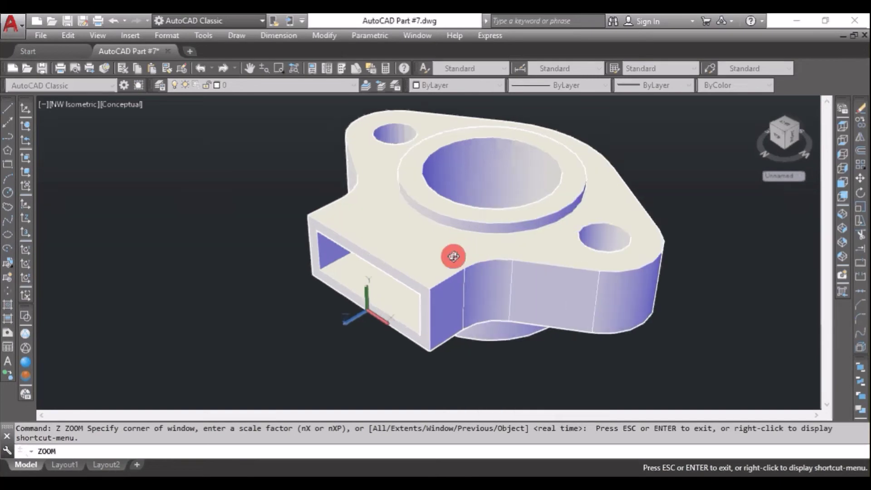
mouse_move(451, 255)
mouse_down()
mouse_move(451, 266)
mouse_move(451, 194)
mouse_move(467, 144)
mouse_move(525, 140)
mouse_move(566, 210)
mouse_move(531, 236)
mouse_move(394, 187)
mouse_move(490, 111)
mouse_move(515, 159)
mouse_move(494, 214)
mouse_up()
right_click(551, 175)
click(564, 176)
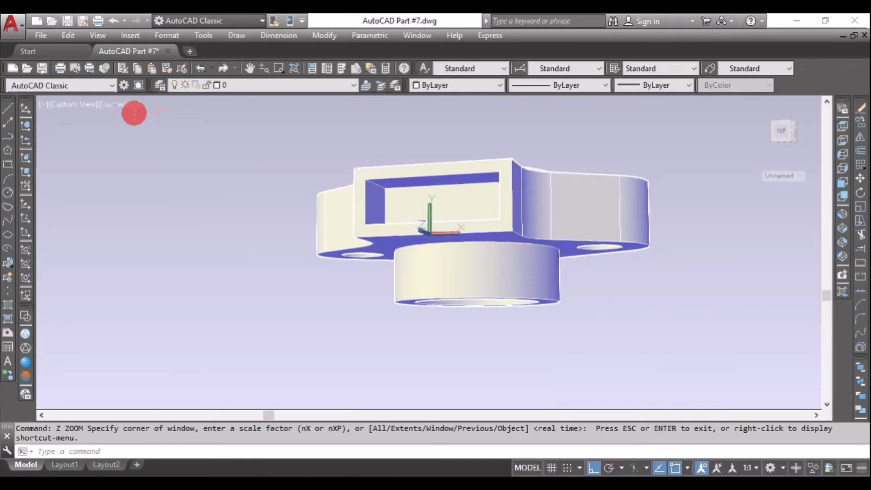
Show the flange in 2D Wireframe from the Top view, recentred on screen.
click(130, 104)
click(146, 134)
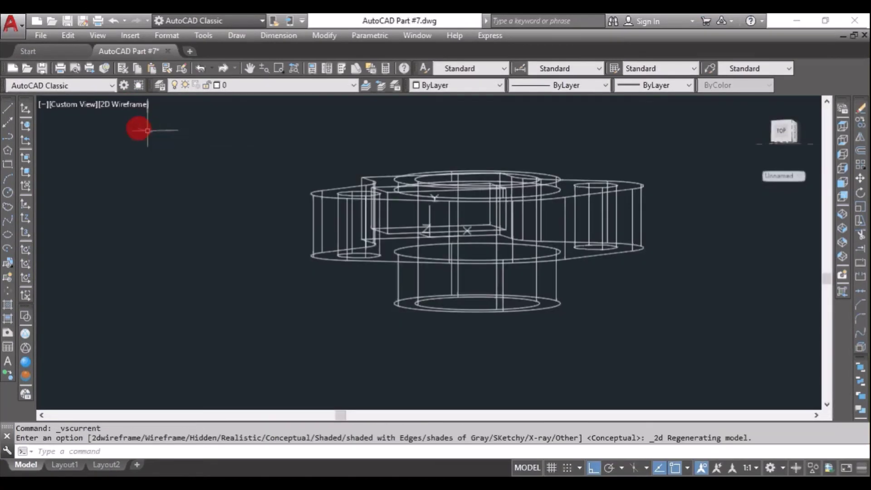
click(78, 104)
click(104, 130)
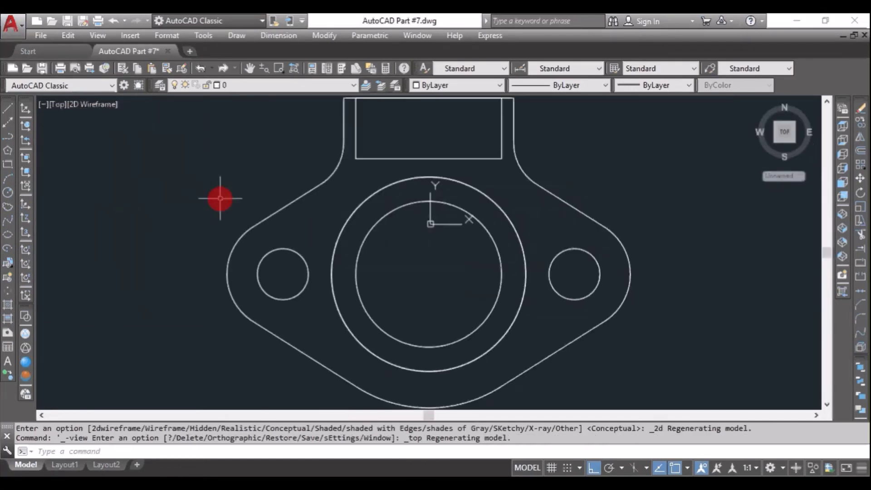
scroll(241, 212, down, 3)
scroll(340, 217, up, 3)
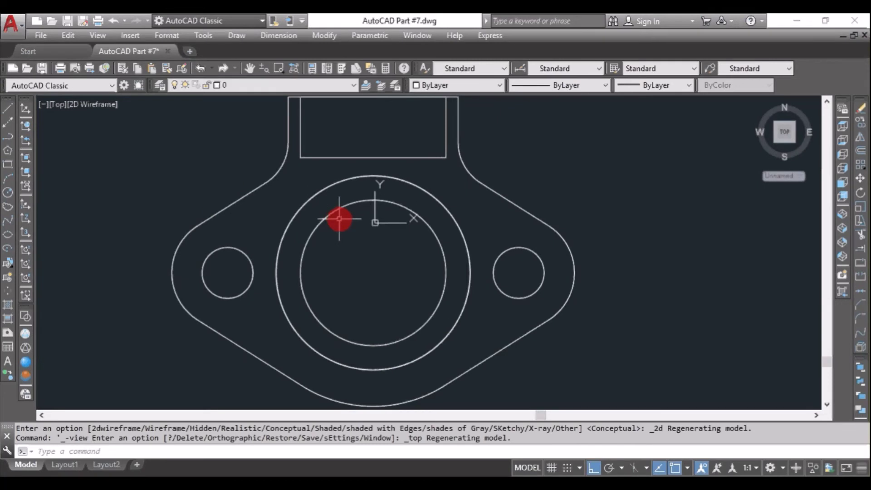
mouse_move(340, 217)
middle_down()
mouse_move(389, 238)
mouse_move(423, 227)
middle_up()
scroll(424, 239, down, 2)
scroll(428, 261, up, 2)
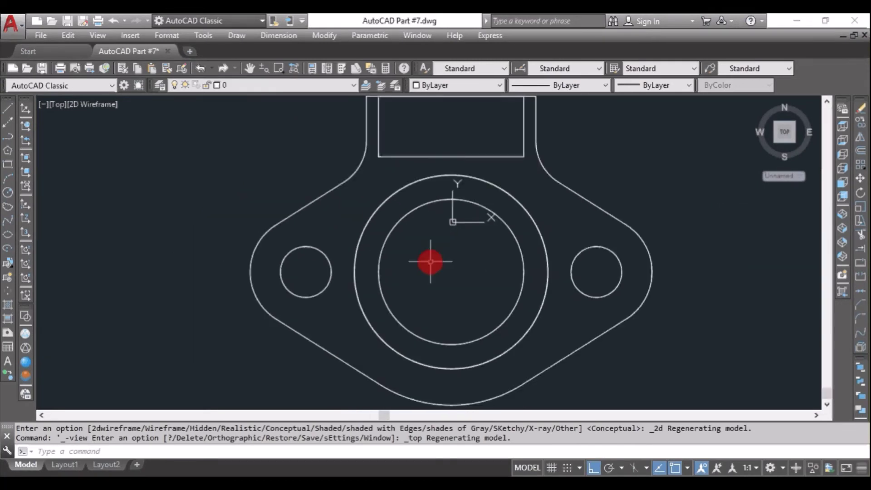
Set a UCS with origin at the ring centre and Z axis pointing toward the boss.
click(27, 216)
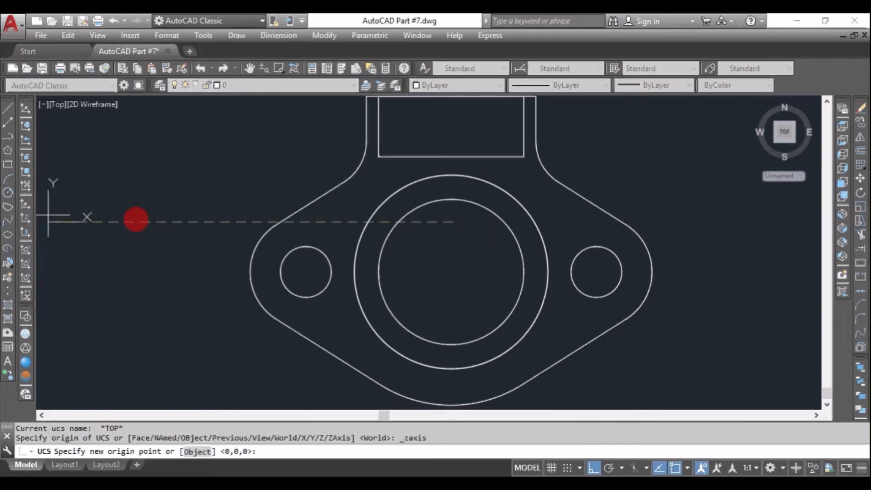
click(451, 272)
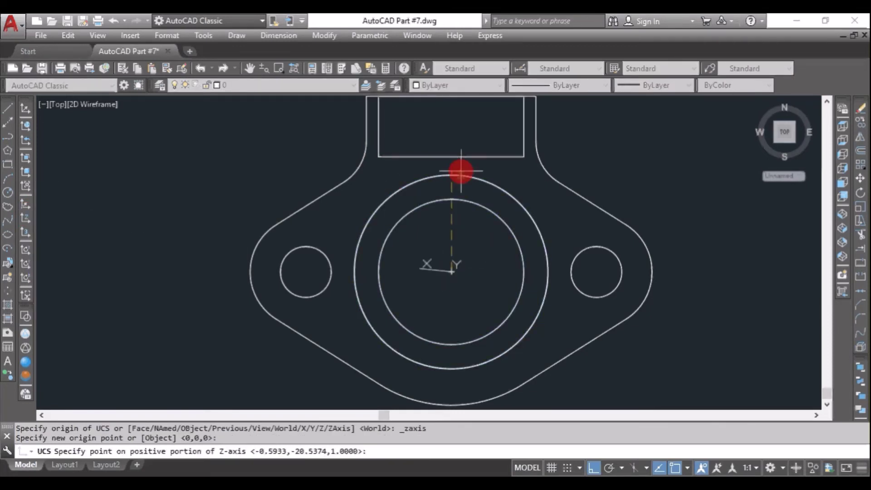
click(468, 141)
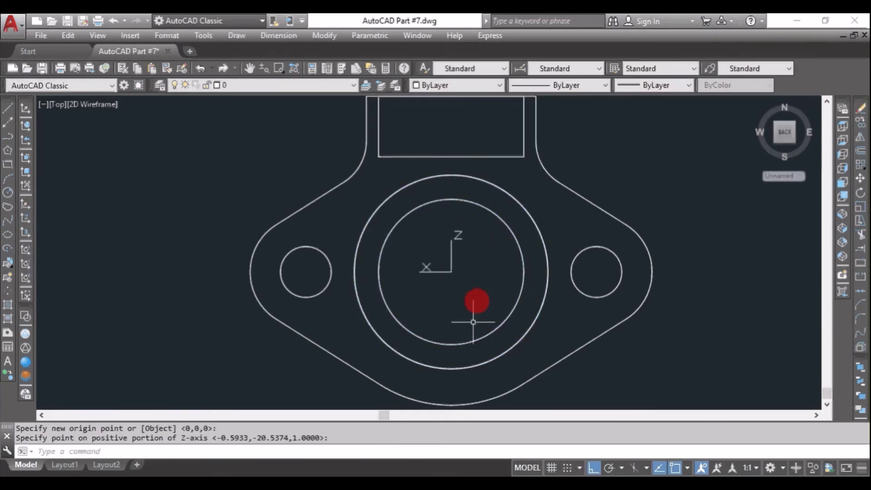
click(461, 472)
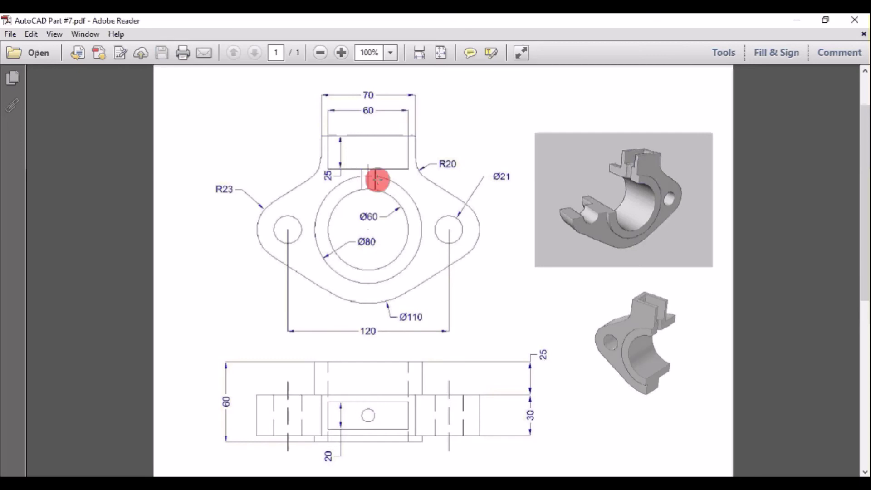
click(443, 470)
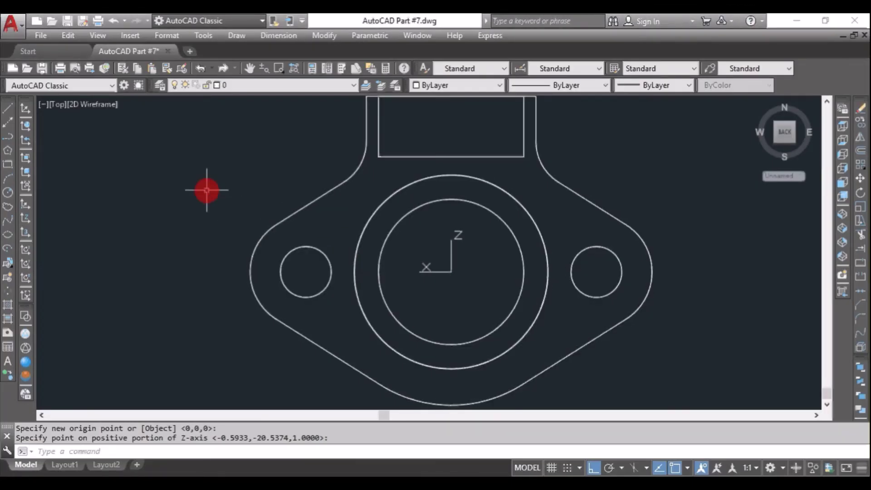
Create a Ø10 cylinder centred on the boss edge midpoint with the default -25 height.
text(CY)
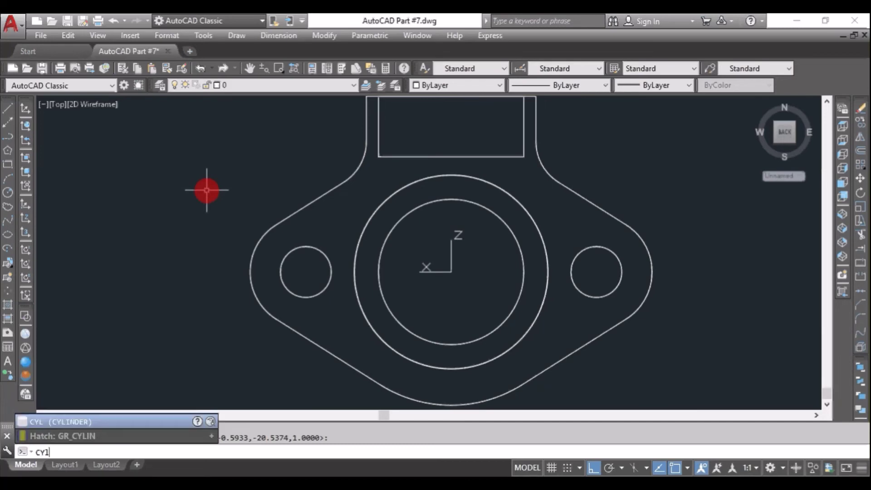
text(L)
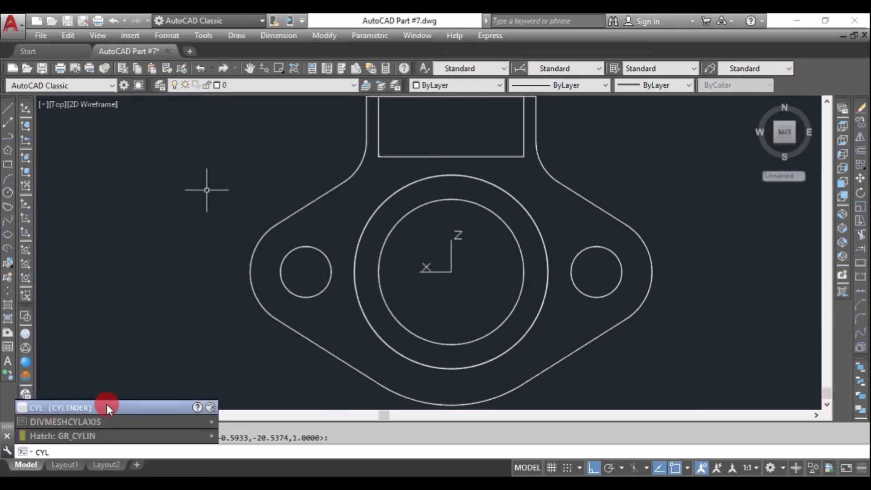
click(111, 406)
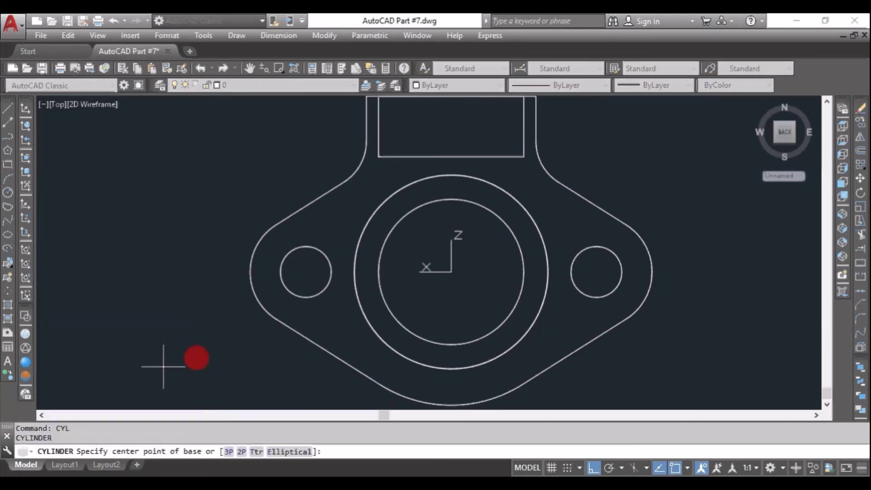
click(452, 159)
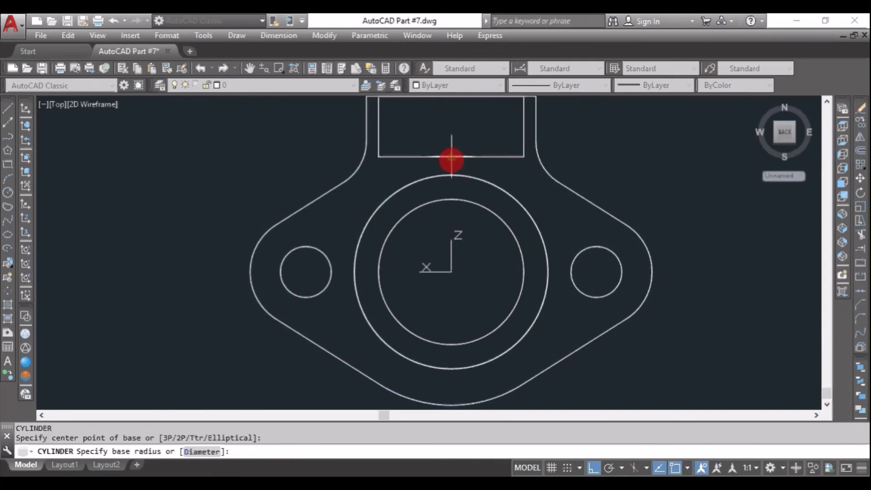
text(d)
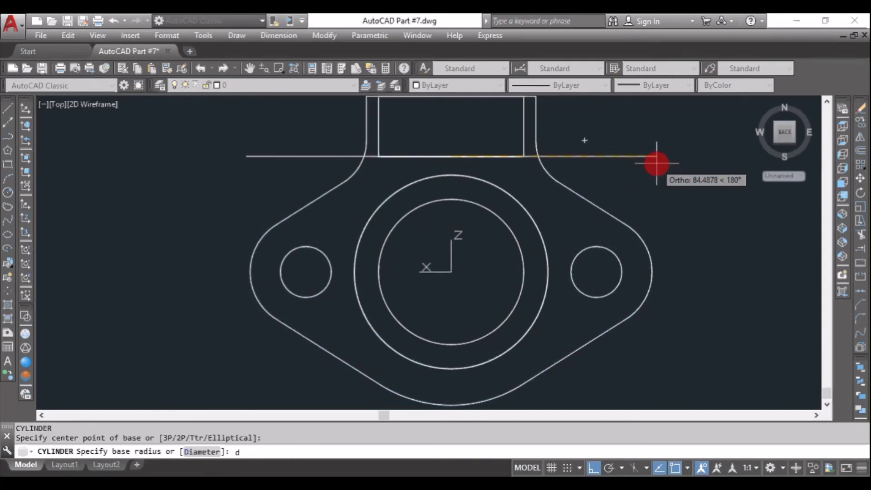
key(Return)
text(1)
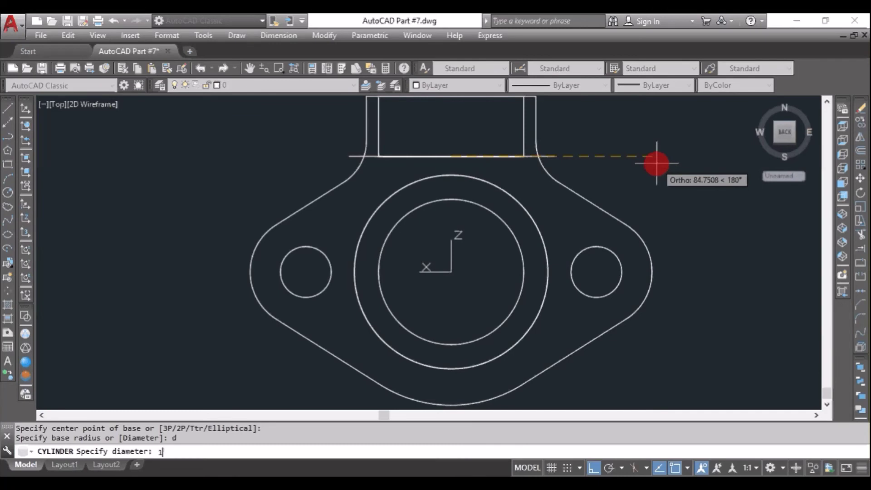
text(0)
key(Return)
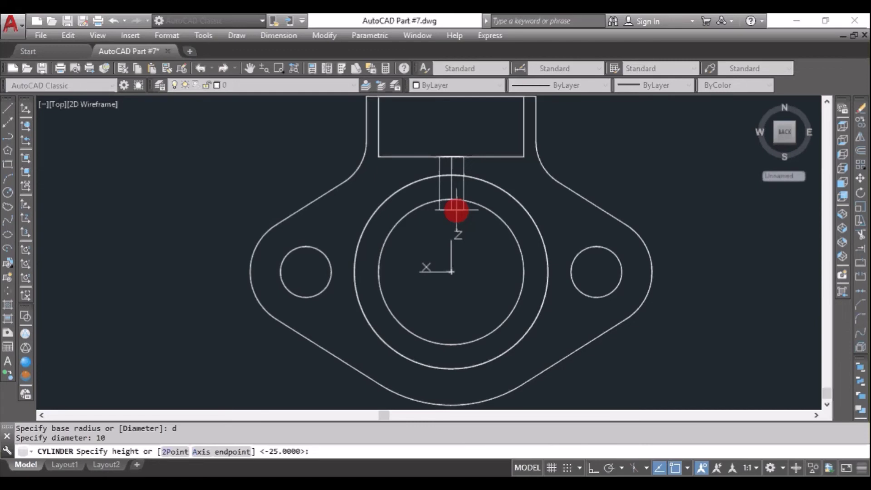
click(457, 209)
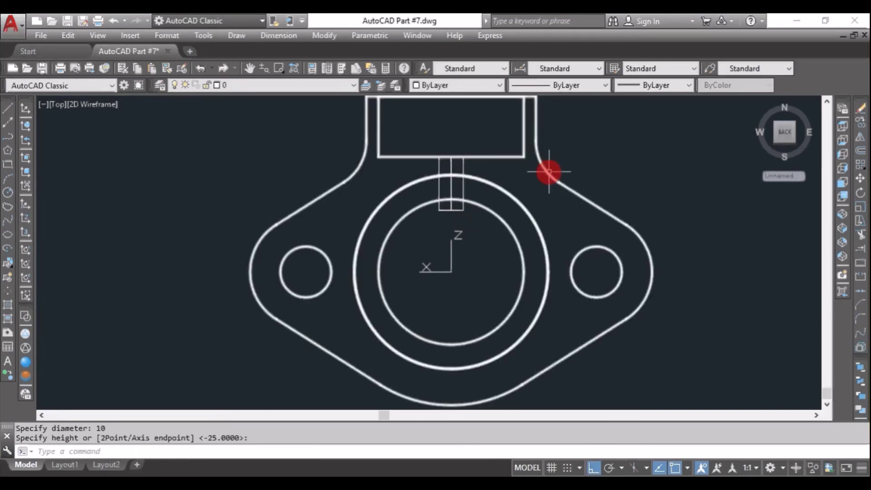
scroll(515, 208, down, 2)
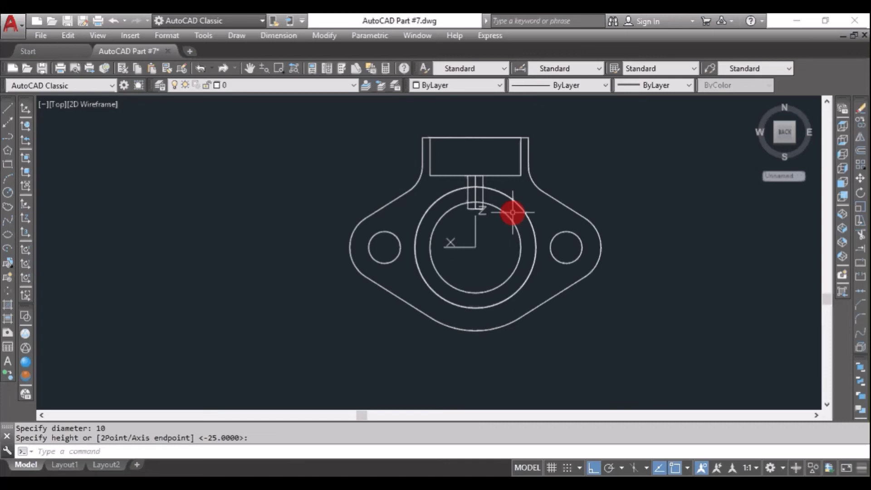
Turn the view to look at the part from the back.
click(785, 119)
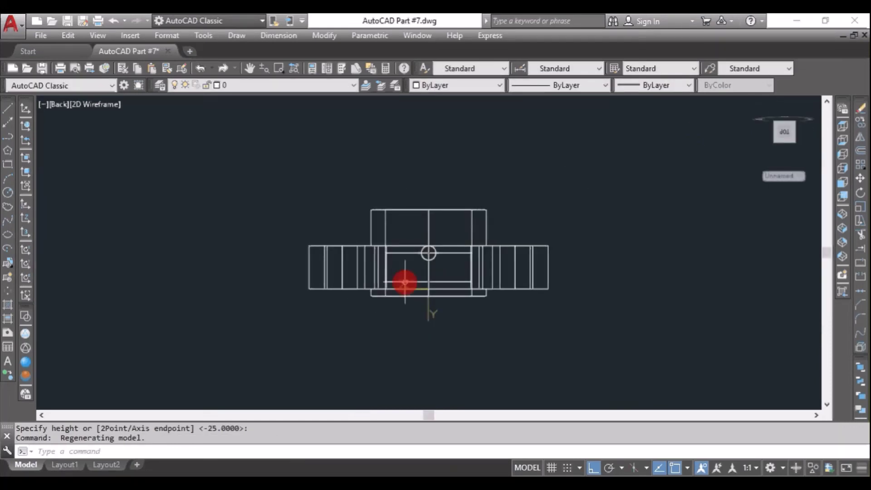
scroll(442, 258, up, 2)
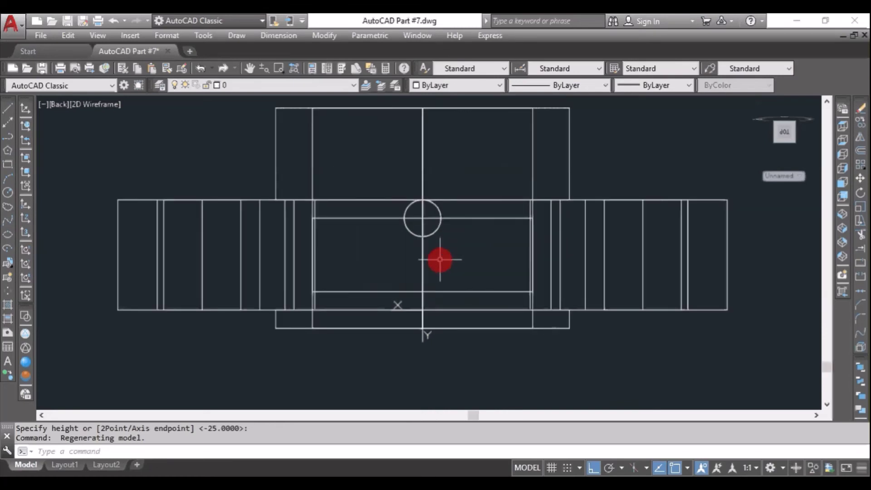
scroll(440, 260, down, 2)
scroll(440, 259, up, 2)
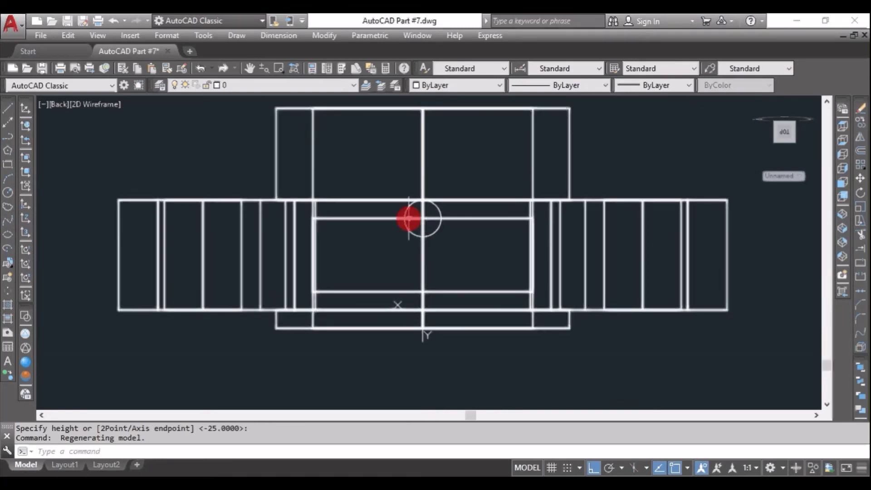
Move the small cross-hole circle 10 units with Ortho on, then check the reference PDF.
text(M)
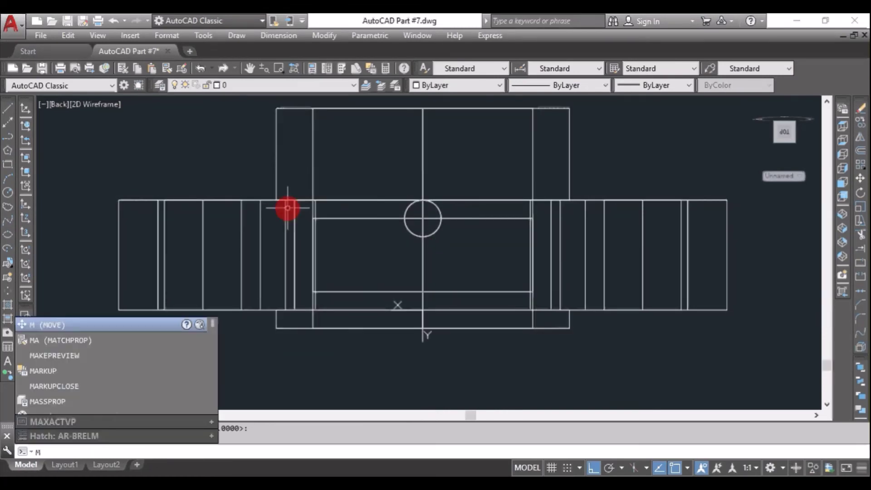
text(O)
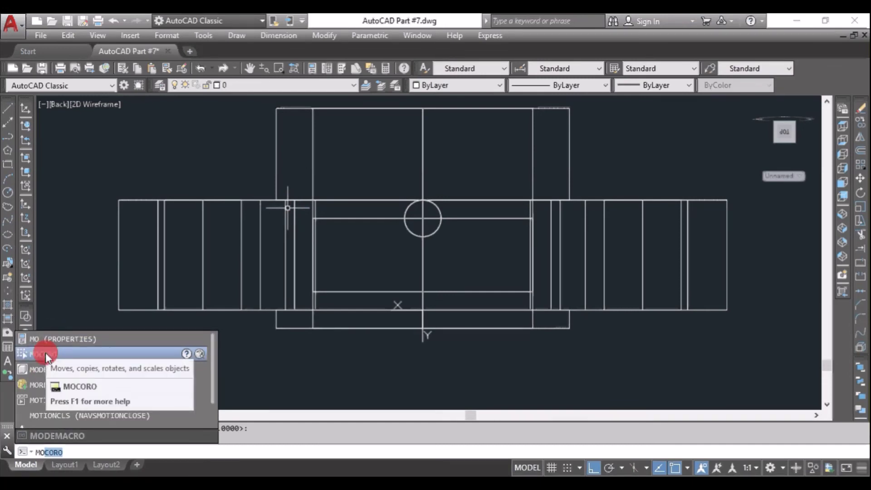
text(V)
click(45, 340)
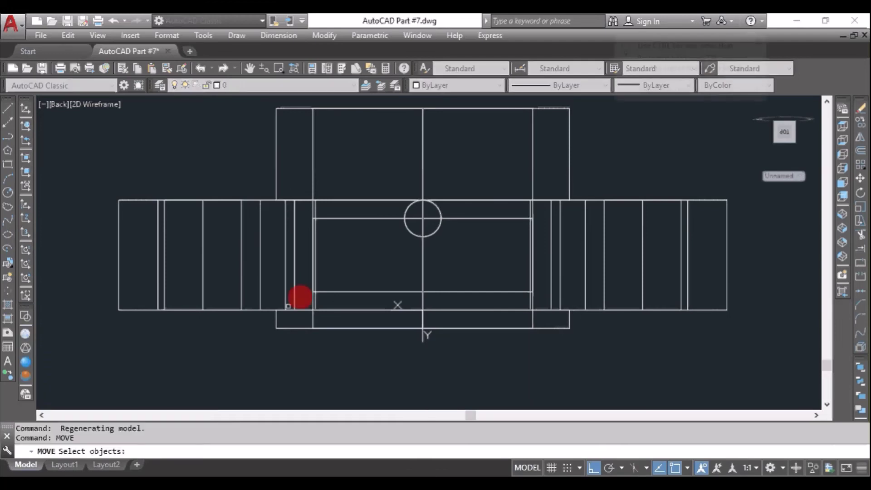
click(417, 235)
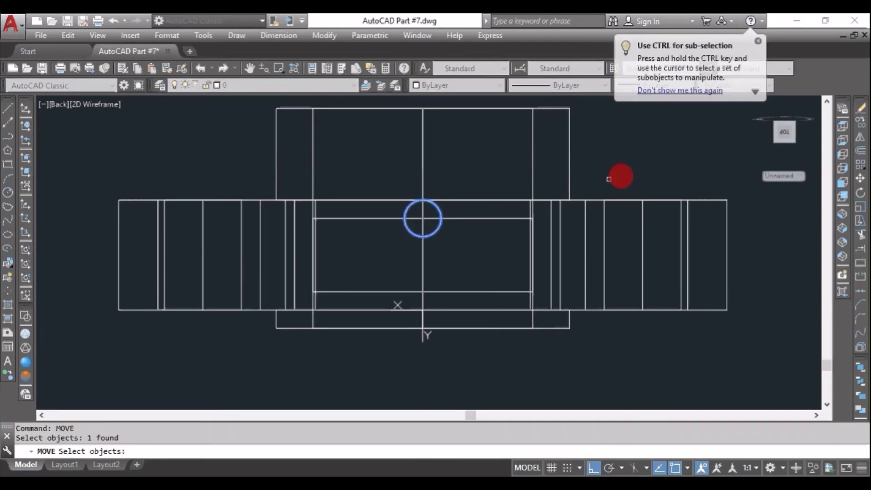
key(Return)
click(679, 127)
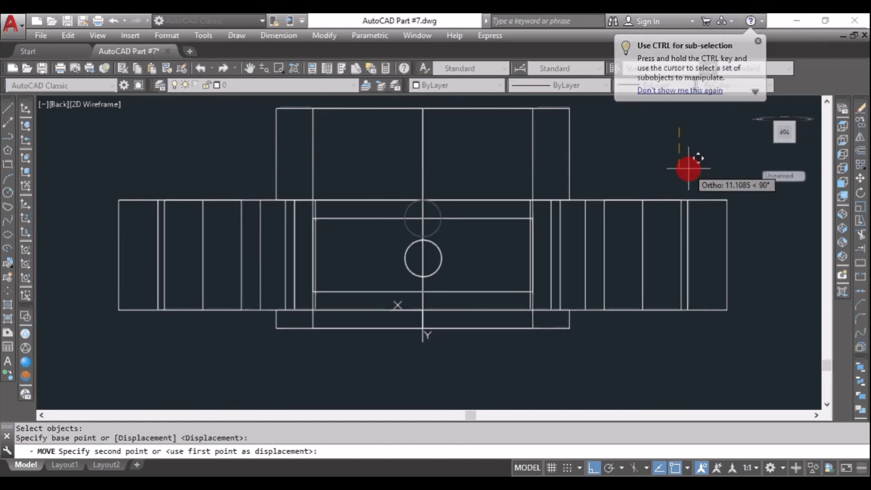
text(10)
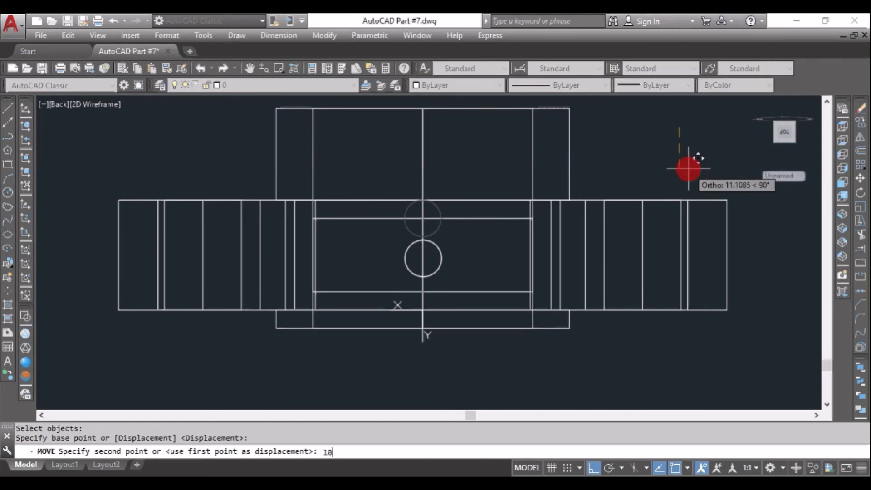
key(Return)
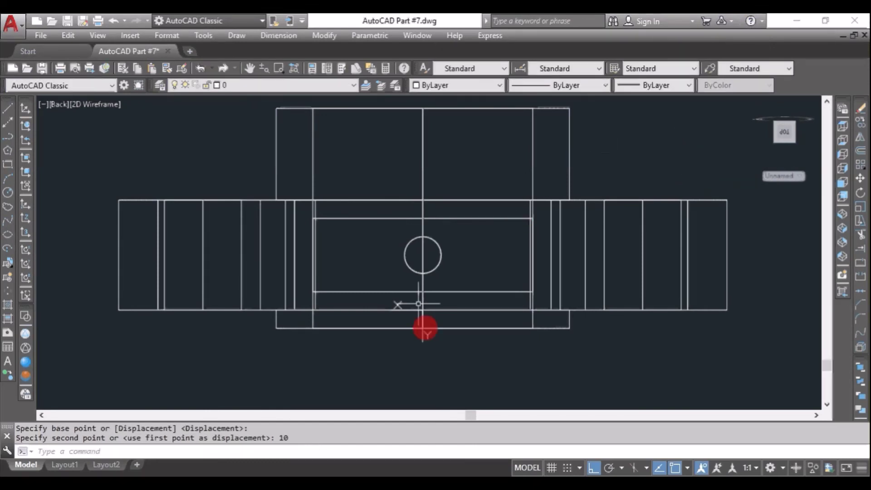
click(452, 467)
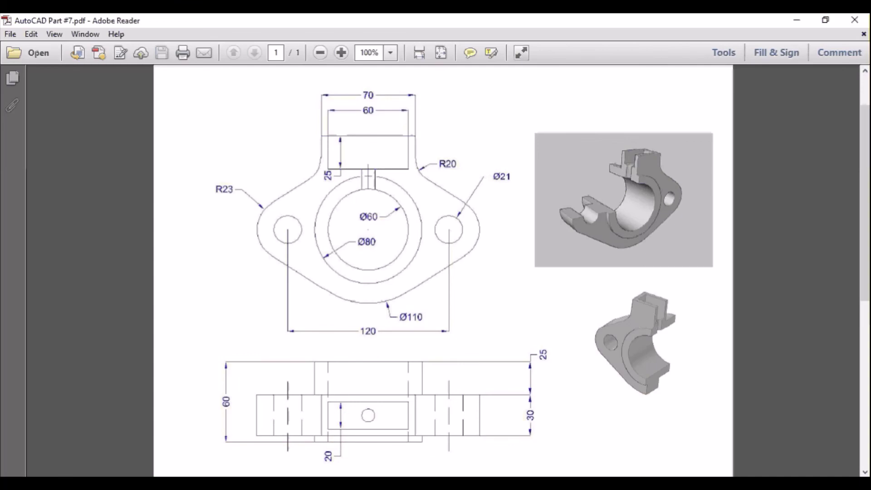
click(453, 484)
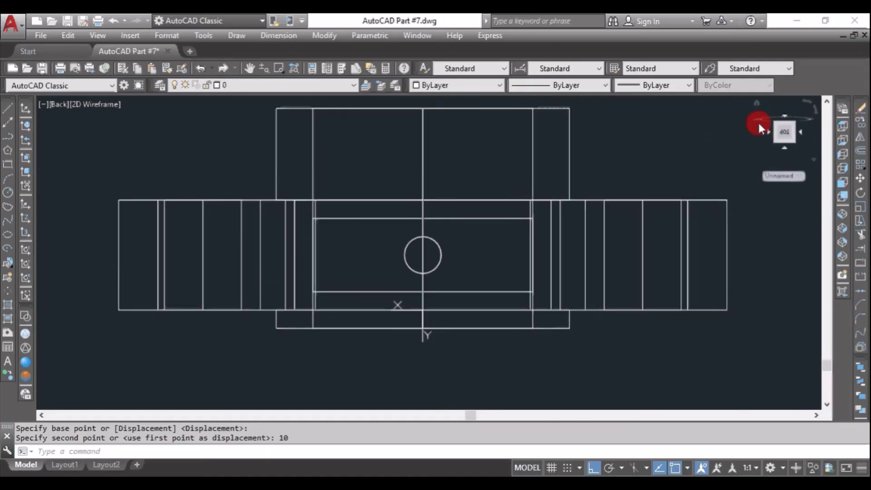
Orbit the flange into an isometric view and shade it in the Realistic visual style.
drag(756, 104, 501, 204)
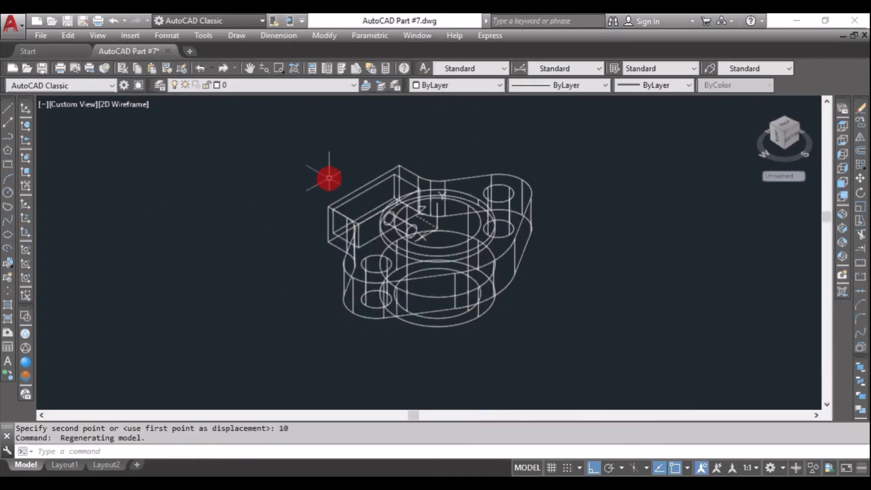
click(129, 107)
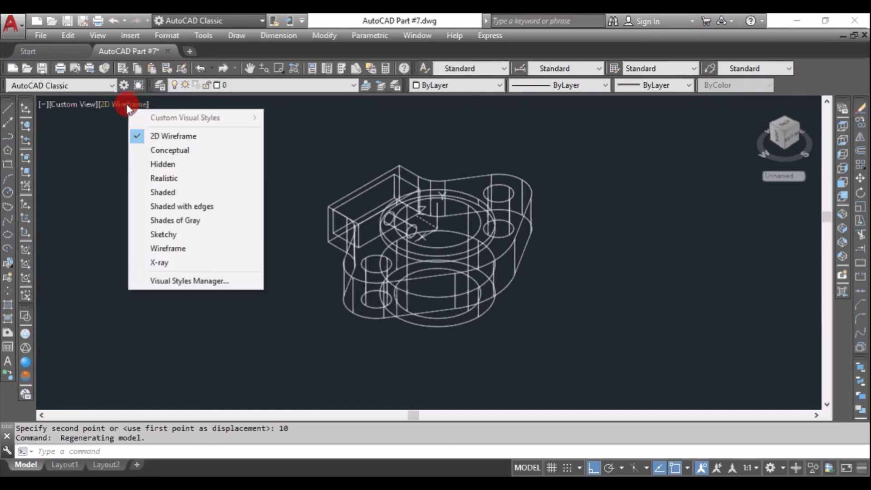
click(170, 179)
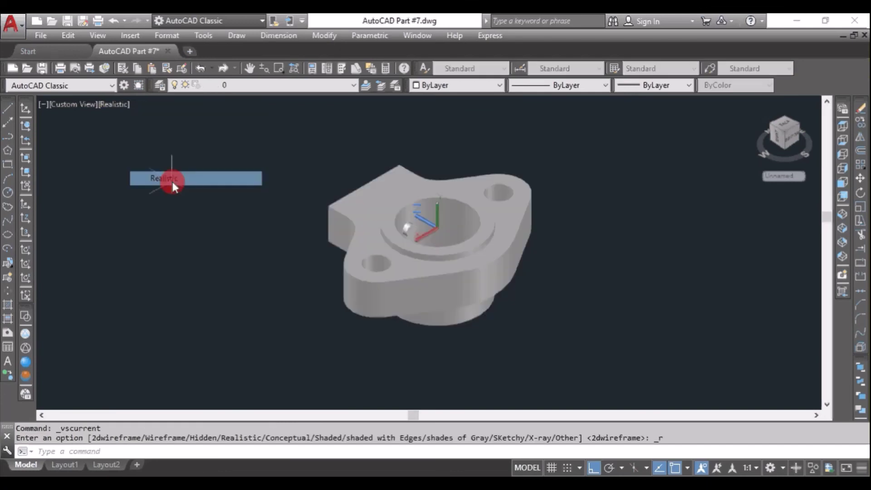
Subtract the Ø10 cylinder from the flange to cut the cross hole.
right_click(184, 138)
mouse_move(226, 161)
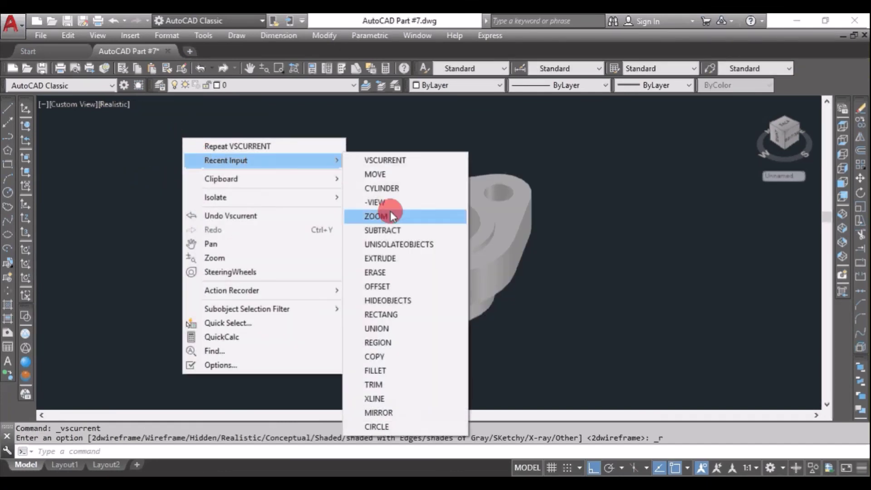
click(392, 230)
click(381, 247)
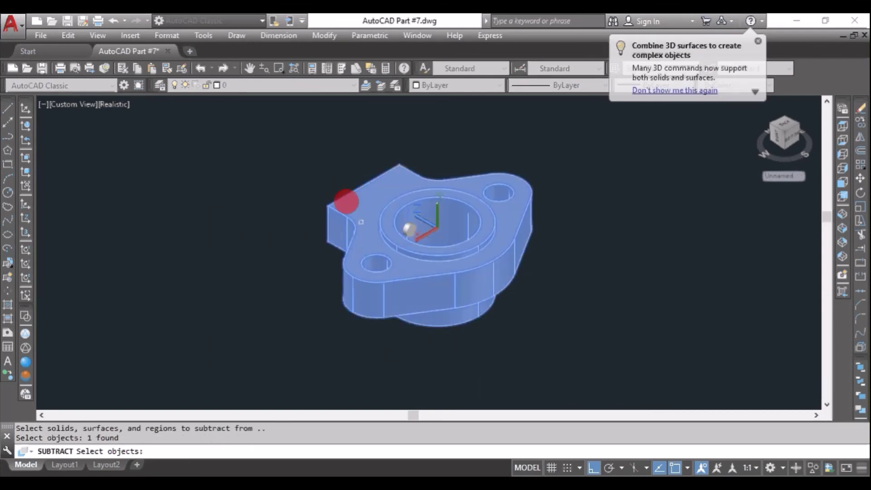
key(Return)
click(310, 146)
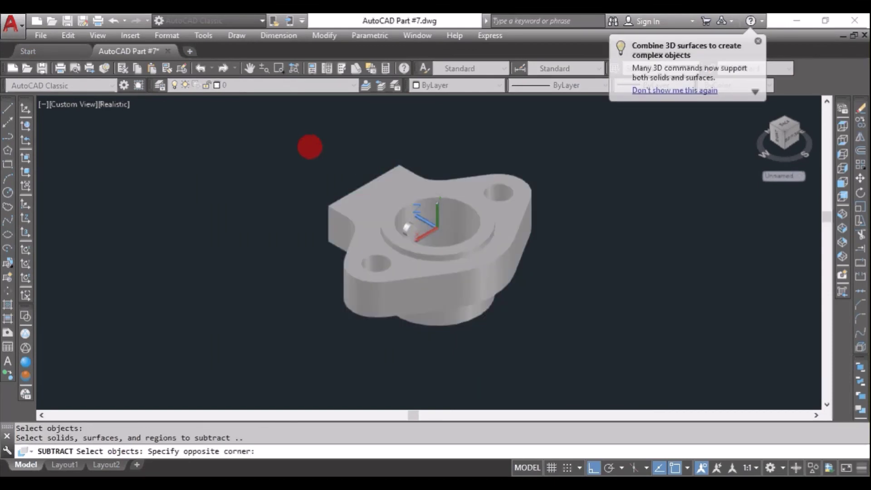
click(443, 262)
key(Return)
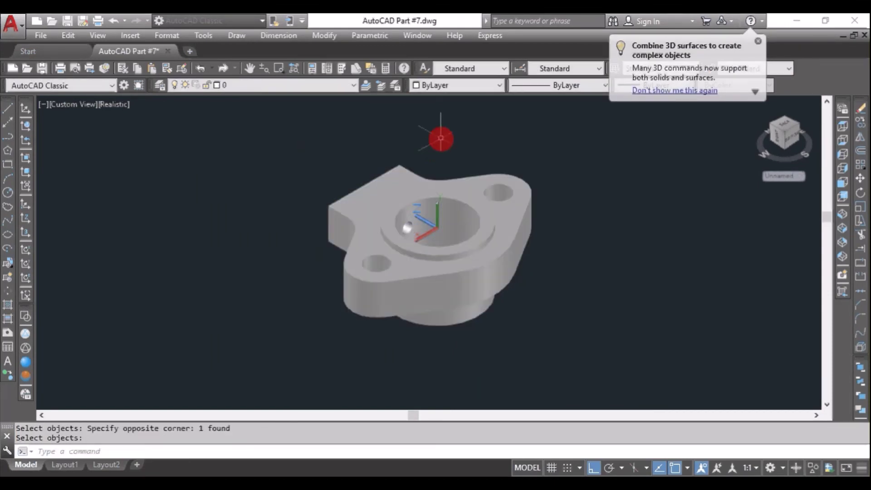
scroll(400, 228, up, 3)
scroll(399, 232, up, 5)
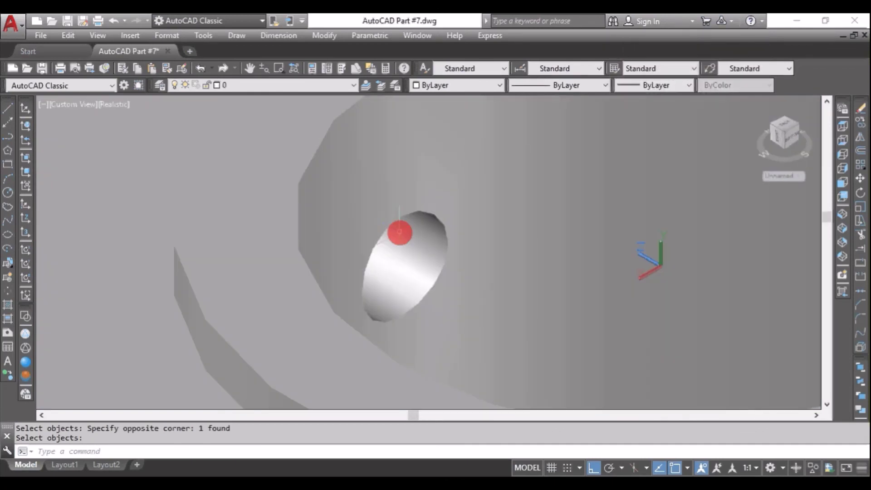
Switch to the NW isometric view and zoom to fit the finished part.
click(772, 132)
click(770, 126)
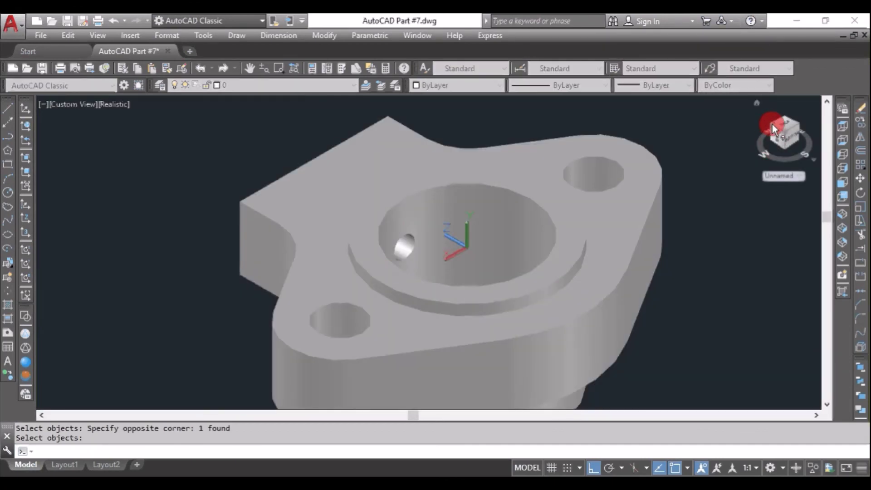
key(Return)
scroll(446, 193, up, 3)
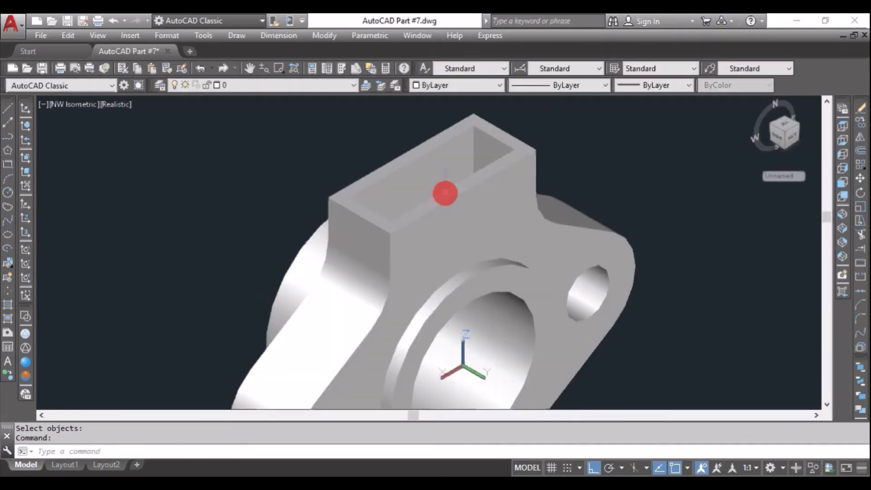
scroll(443, 190, down, 5)
text(z)
key(Return)
Constrained-orbit the flange to view it from above and from a low front angle.
right_click(520, 166)
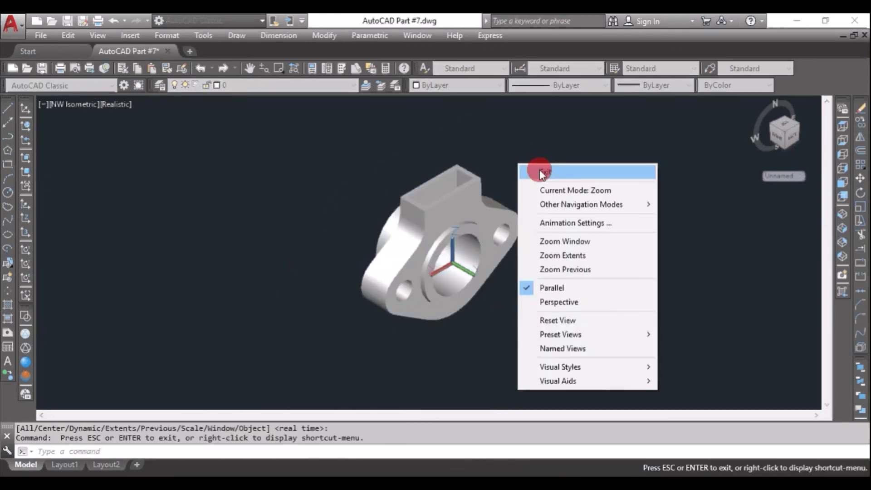
click(704, 204)
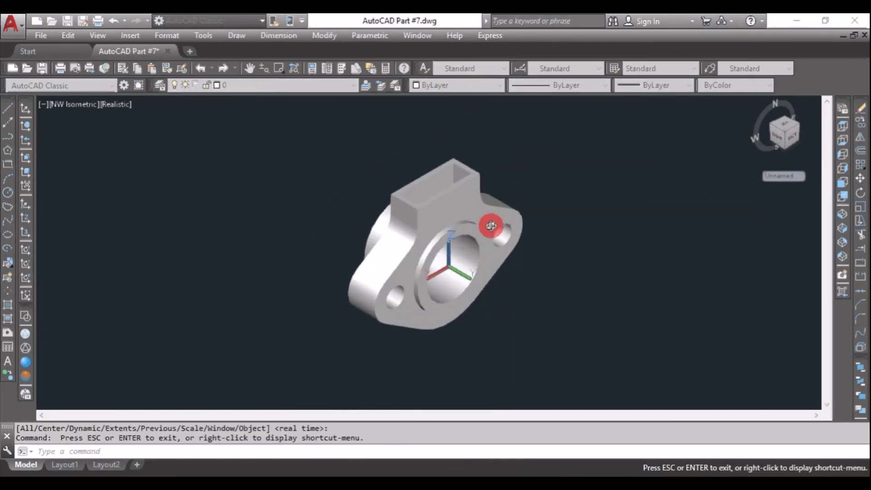
drag(490, 224, 463, 259)
mouse_move(494, 204)
mouse_down()
mouse_move(423, 255)
mouse_move(449, 260)
mouse_move(412, 192)
mouse_move(529, 286)
mouse_move(455, 319)
mouse_move(491, 307)
mouse_move(552, 253)
mouse_up()
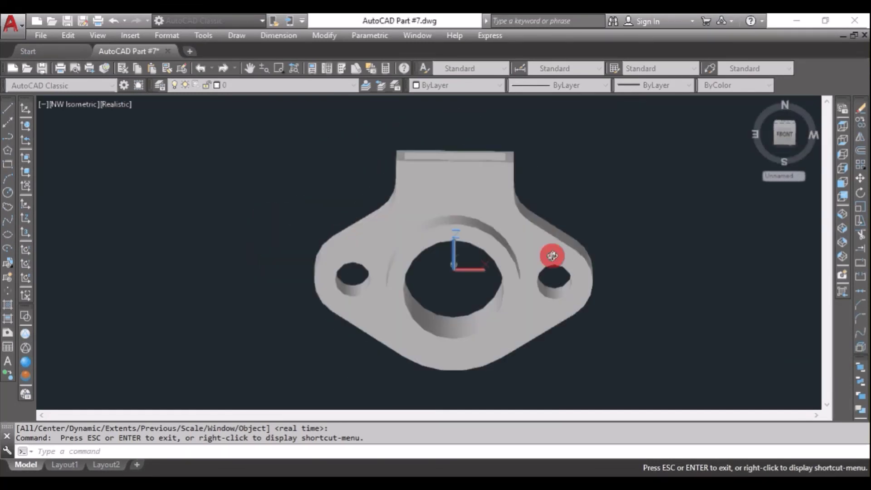
drag(410, 290, 451, 226)
Free-orbit to show the side and bore, then return to the reference PDF in Adobe Reader.
right_click(451, 227)
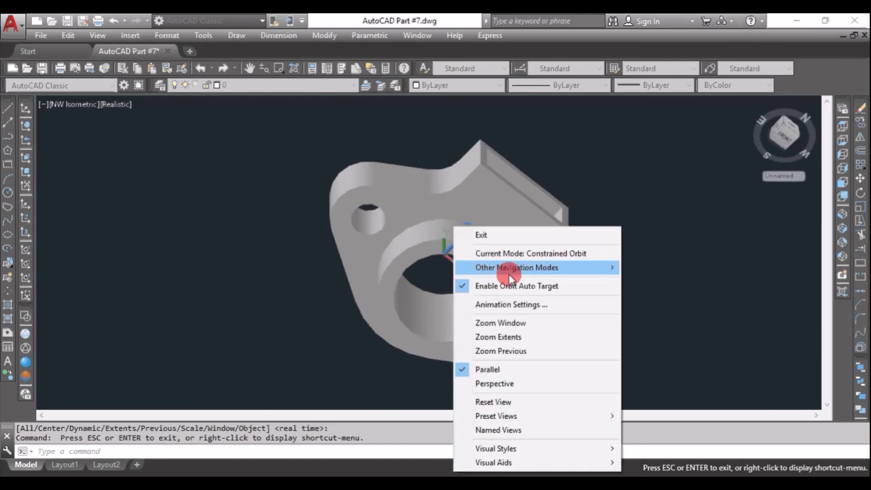
mouse_move(517, 268)
click(659, 280)
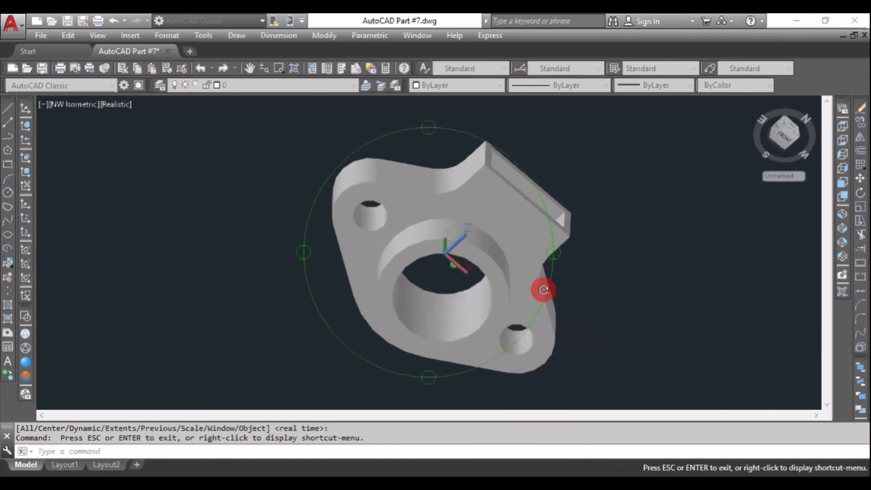
mouse_move(543, 290)
mouse_down()
mouse_move(413, 243)
mouse_move(469, 296)
mouse_move(413, 252)
mouse_move(404, 272)
mouse_move(580, 229)
mouse_move(473, 277)
mouse_move(414, 290)
mouse_move(431, 297)
mouse_move(453, 286)
mouse_move(475, 186)
mouse_move(496, 165)
mouse_up()
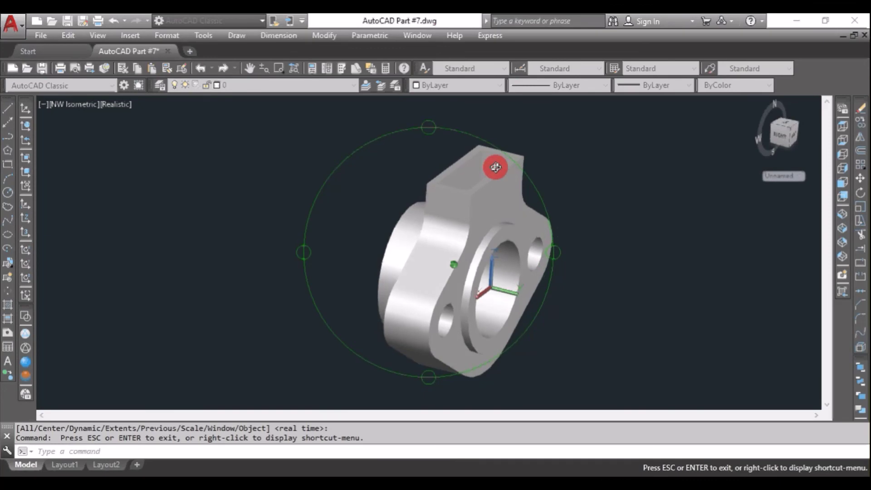
right_click(568, 177)
click(578, 183)
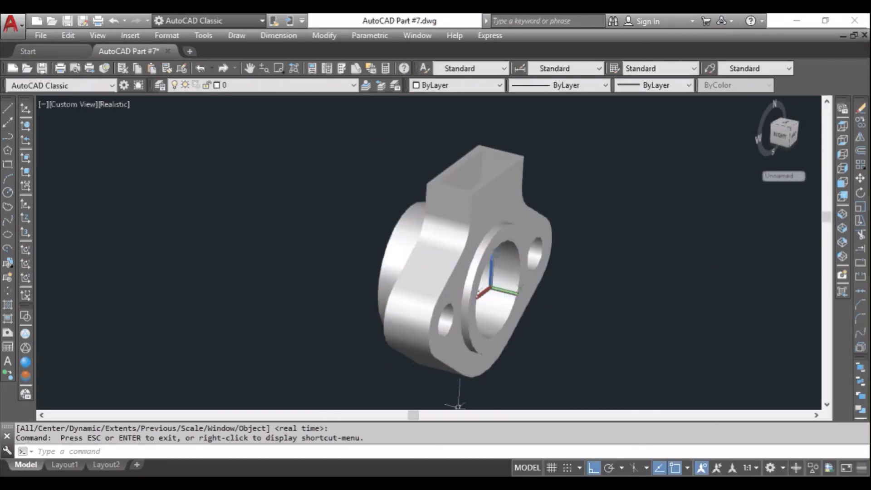
click(452, 483)
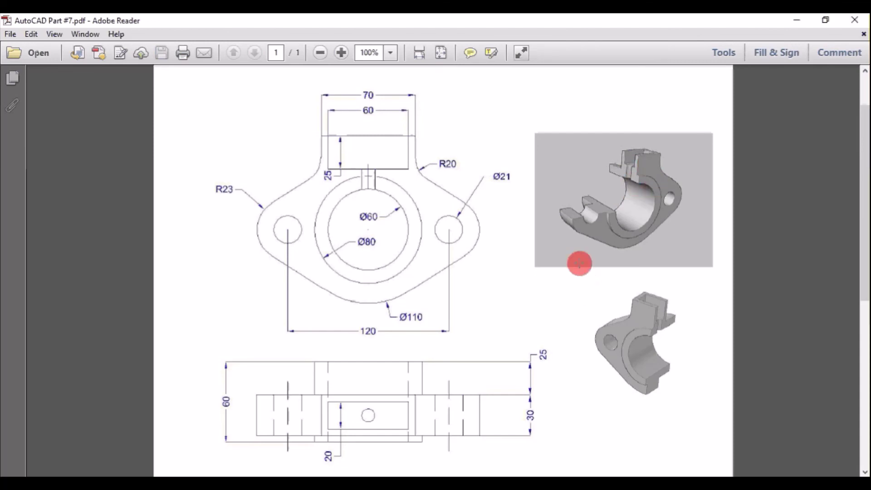
click(431, 484)
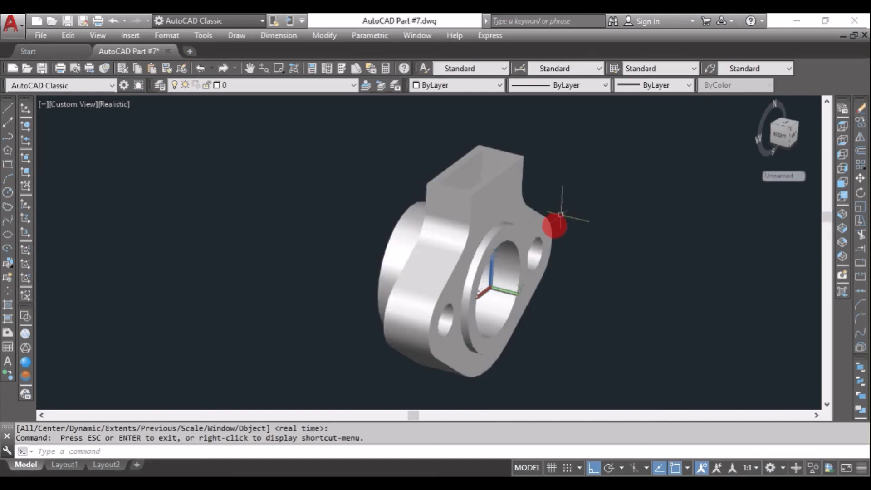
scroll(476, 268, up, 5)
scroll(510, 258, down, 7)
scroll(502, 259, up, 3)
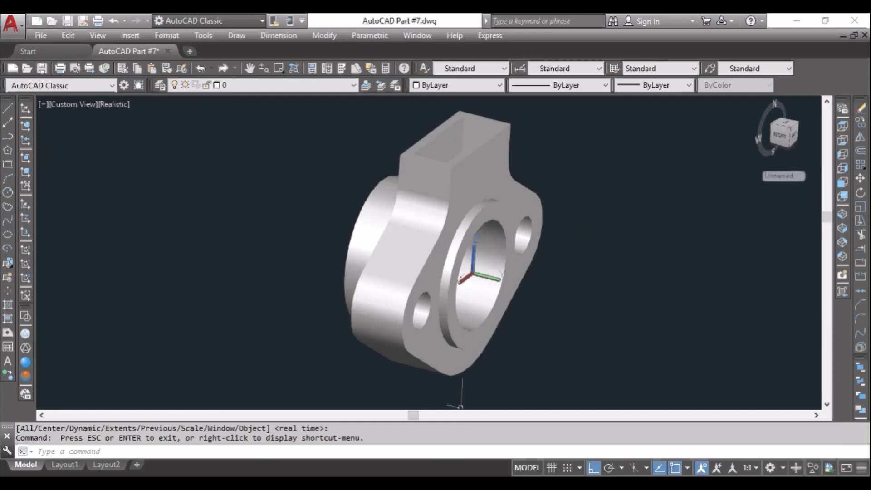
key(alt+Tab)
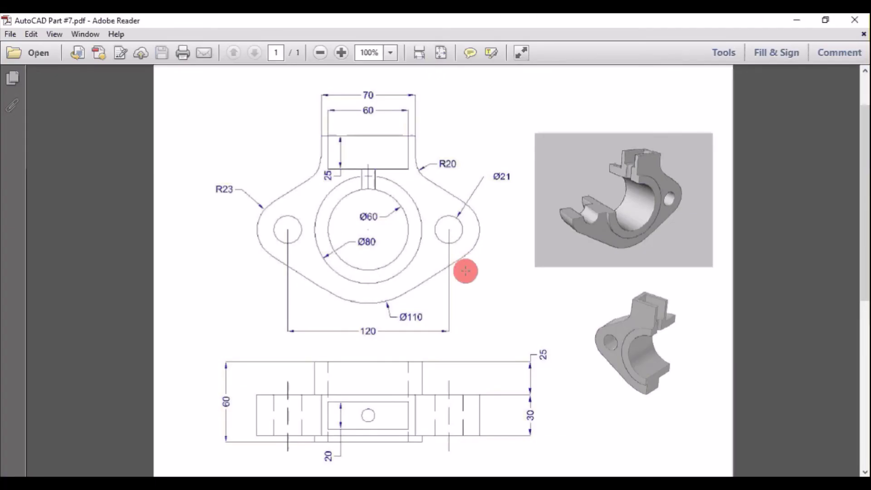